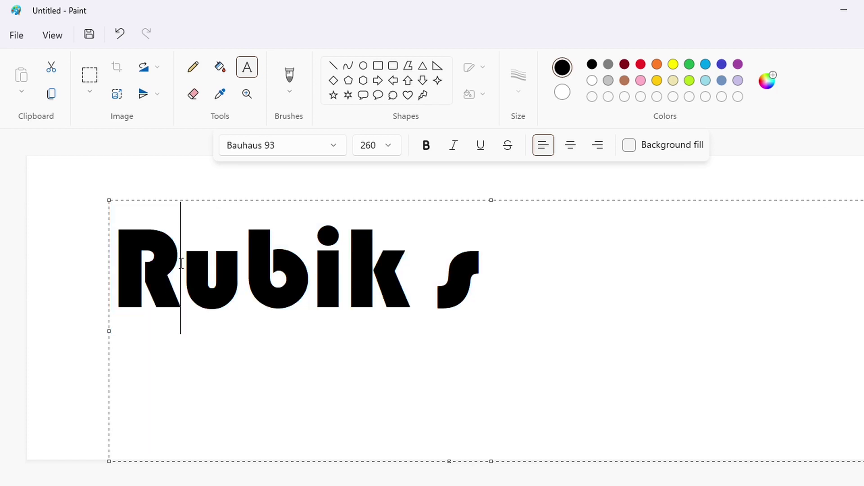
Set the font size of the Rubik s text to 270
{"action": "key", "text": "shift+Left"}
{"action": "left_click", "coordinate": [392, 147]}
{"action": "type", "text": "27"}
{"action": "left_click", "coordinate": [392, 147]}
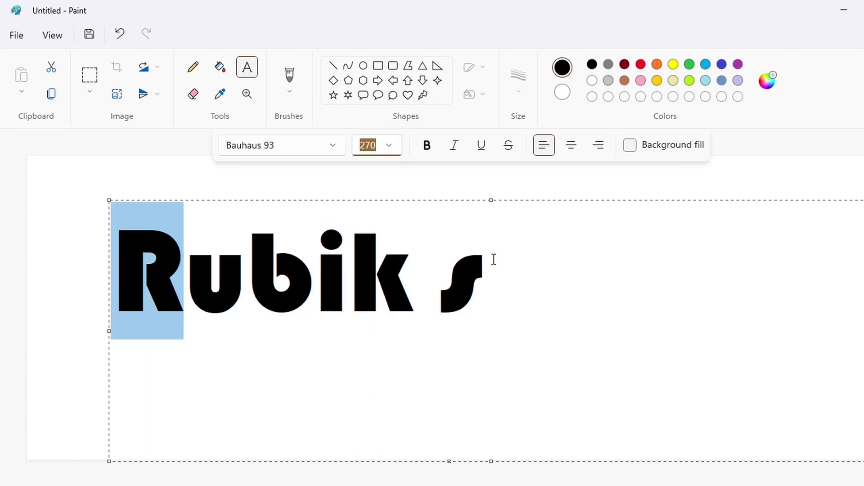
{"action": "left_click", "coordinate": [494, 257]}
{"action": "key", "text": "ctrl+a"}
{"action": "left_click", "coordinate": [184, 255]}
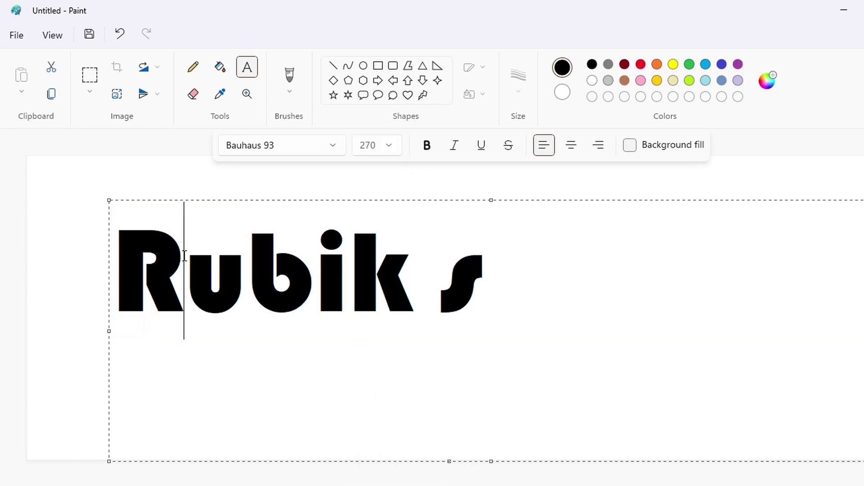
Select the entire Rubik s text and enlarge its font size to 420
{"action": "key", "text": "ctrl+a"}
{"action": "left_click", "coordinate": [394, 149]}
{"action": "type", "text": "200"}
{"action": "key", "text": "Return"}
{"action": "left_click", "coordinate": [391, 145]}
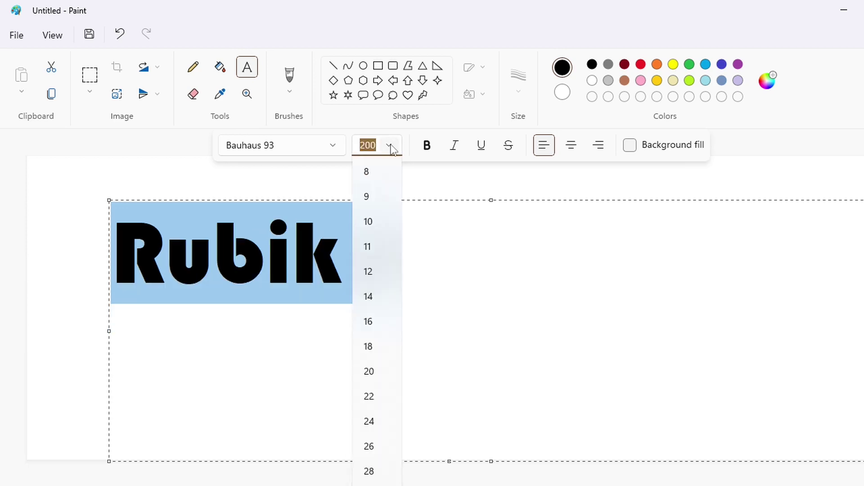
{"action": "type", "text": "300"}
{"action": "key", "text": "Return"}
{"action": "left_click", "coordinate": [392, 145]}
{"action": "type", "text": "400"}
{"action": "key", "text": "Return"}
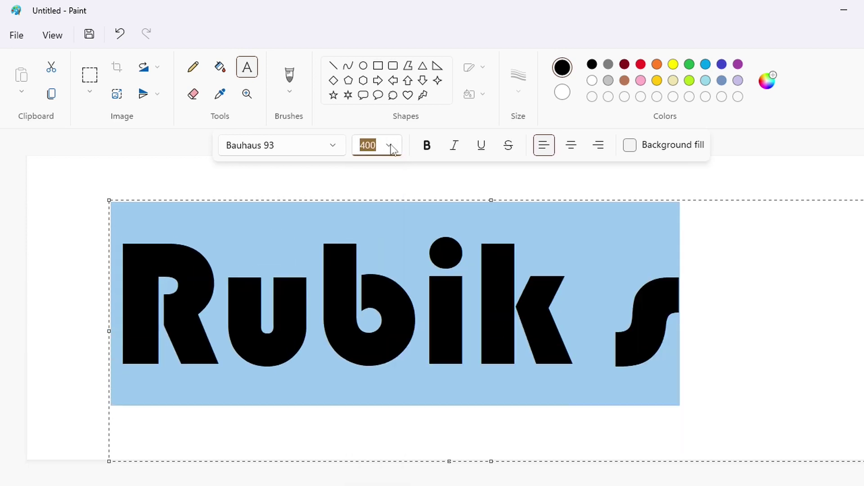
{"action": "type", "text": "420"}
{"action": "key", "text": "Return"}
Try a slightly larger font size on the letter R alone
{"action": "left_click_drag", "start_coordinate": [226, 310], "coordinate": [118, 310]}
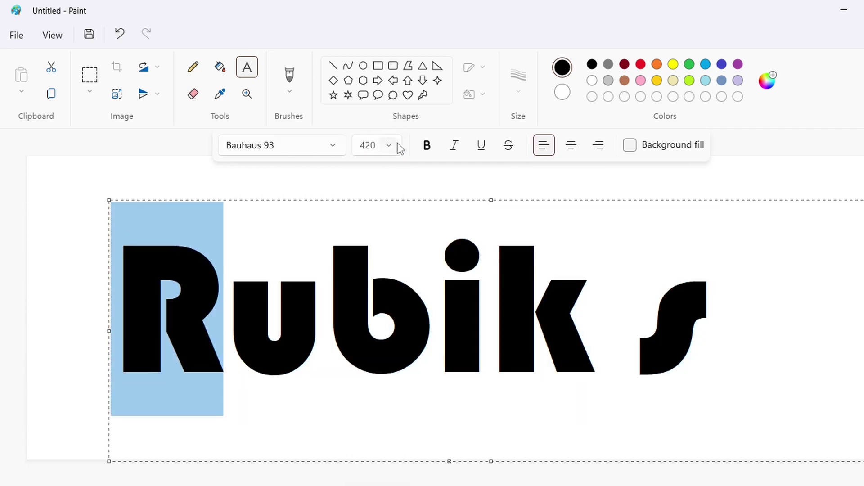
{"action": "left_click", "coordinate": [388, 145]}
{"action": "type", "text": "420"}
{"action": "key", "text": "Return"}
{"action": "left_click", "coordinate": [728, 310]}
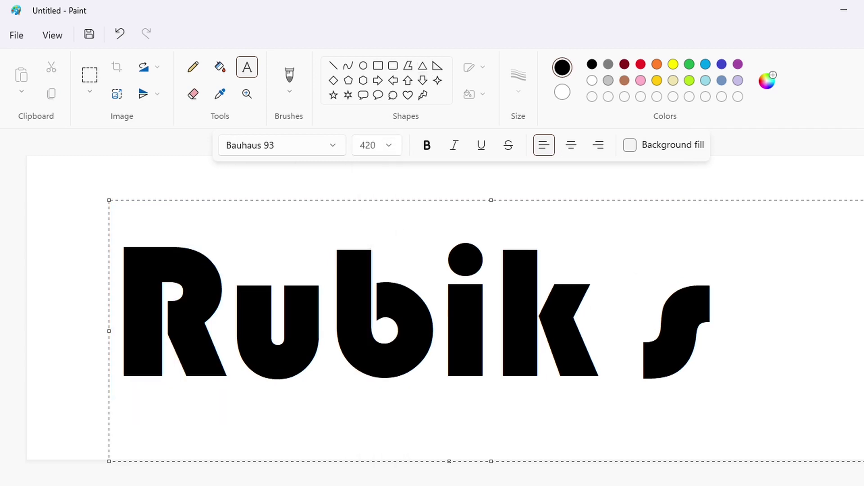
Delete the letter R, retype it at font size 435 before ubik s, and commit the text to the canvas
{"action": "left_click", "coordinate": [231, 266]}
{"action": "key", "text": "BackSpace"}
{"action": "left_click", "coordinate": [387, 146]}
{"action": "type", "text": "4"}
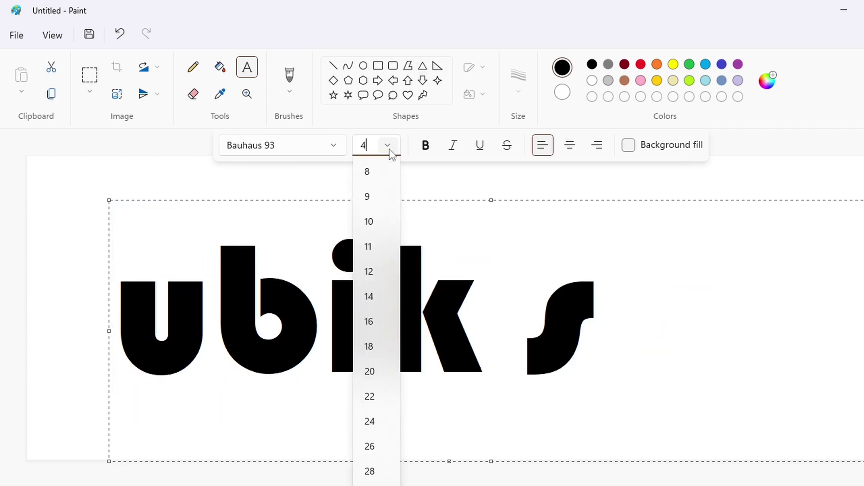
{"action": "type", "text": "35"}
{"action": "key", "text": "Return"}
{"action": "left_click", "coordinate": [123, 280]}
{"action": "type", "text": "R"}
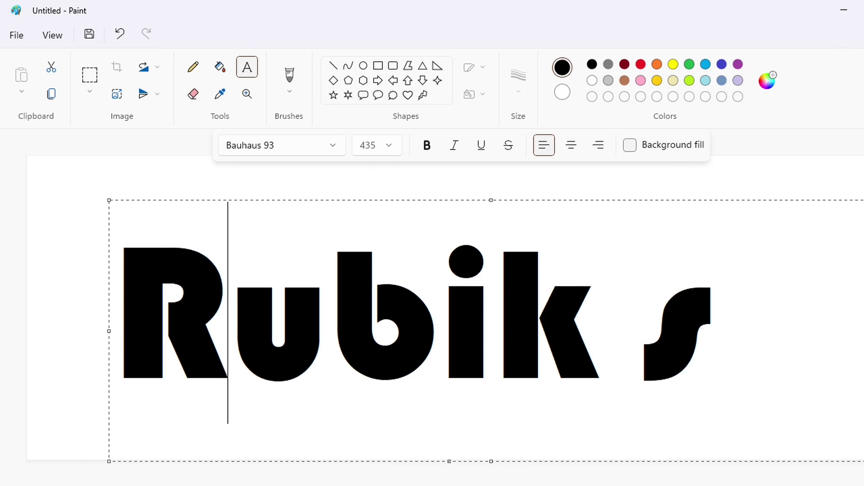
{"action": "left_click", "coordinate": [76, 291]}
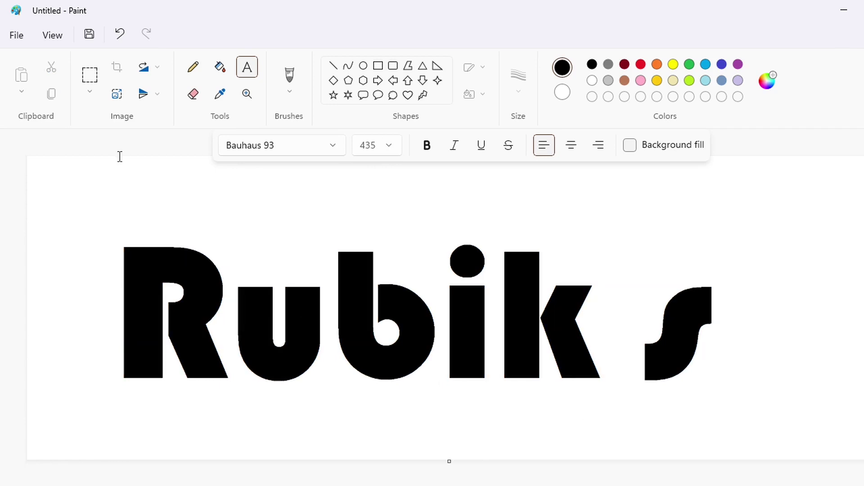
Select the ubik s part of the lettering and copy it
{"action": "left_click", "coordinate": [90, 76]}
{"action": "left_click_drag", "start_coordinate": [236, 223], "coordinate": [232, 198]}
{"action": "key", "text": "ctrl+c"}
{"action": "left_click", "coordinate": [65, 181]}
Cover the original ubik s with a white rectangle using a solid color fill
{"action": "left_click", "coordinate": [378, 66]}
{"action": "left_click", "coordinate": [592, 80]}
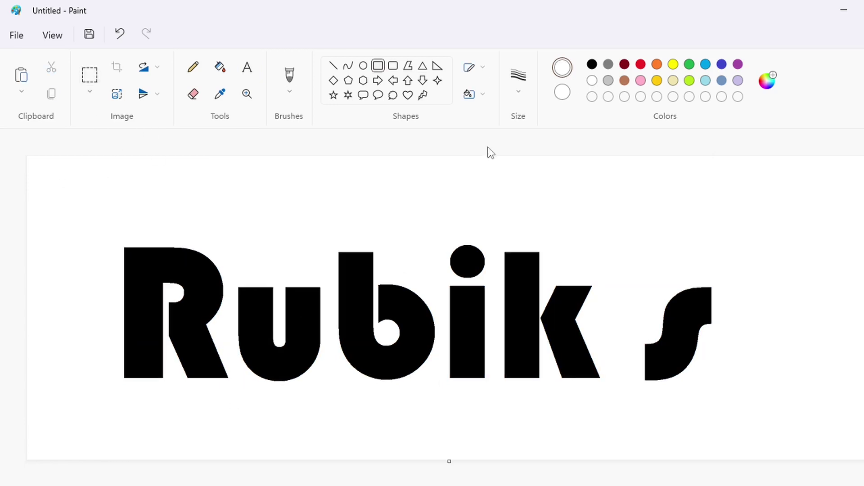
{"action": "left_click_drag", "start_coordinate": [236, 183], "coordinate": [783, 419]}
{"action": "left_click", "coordinate": [475, 94]}
{"action": "left_click", "coordinate": [499, 147]}
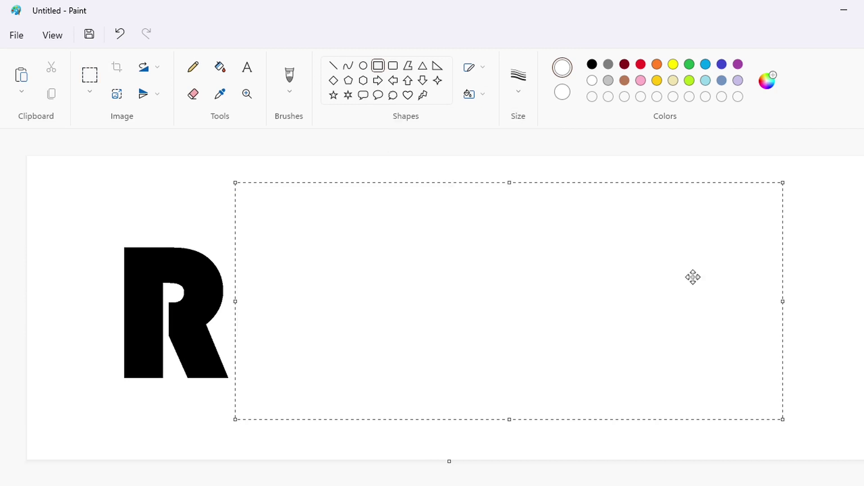
Paste the copied ubik s and place it further to the right of the R, leaving a wide gap
{"action": "left_click", "coordinate": [801, 288]}
{"action": "key", "text": "ctrl+v"}
{"action": "left_click_drag", "start_coordinate": [198, 274], "coordinate": [539, 312]}
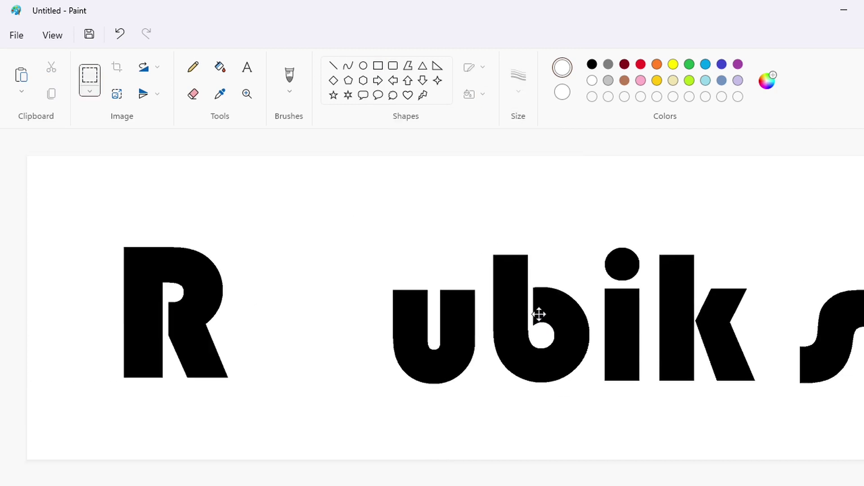
{"action": "left_click", "coordinate": [640, 467]}
Draw white lines that separate the R's leg from its bowl and cut diagonally across the bowl's lower inner corner
{"action": "key", "text": "ctrl+Page_Up"}
{"action": "scroll", "coordinate": [709, 464], "scroll_direction": "down", "scroll_amount": 3}
{"action": "mouse_move", "coordinate": [471, 485]}
{"action": "left_mouse_down"}
{"action": "mouse_move", "coordinate": [629, 485]}
{"action": "mouse_move", "coordinate": [480, 475]}
{"action": "left_mouse_up"}
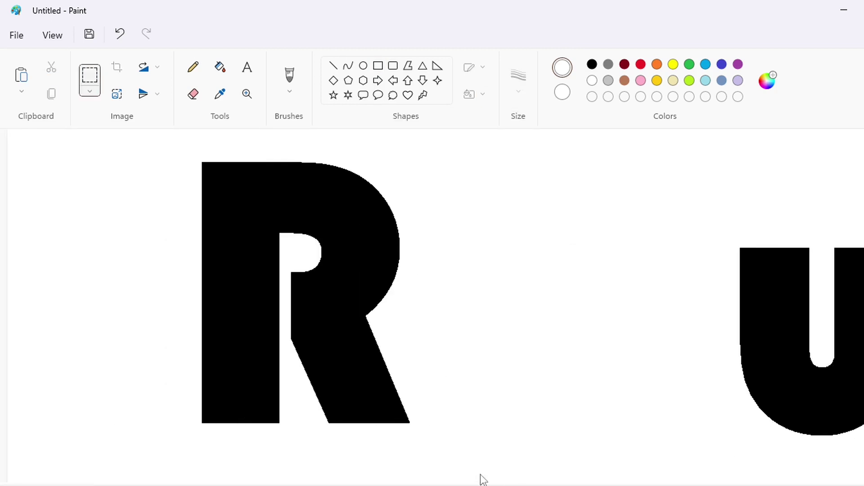
{"action": "left_click", "coordinate": [333, 66]}
{"action": "left_click_drag", "start_coordinate": [293, 344], "coordinate": [366, 318]}
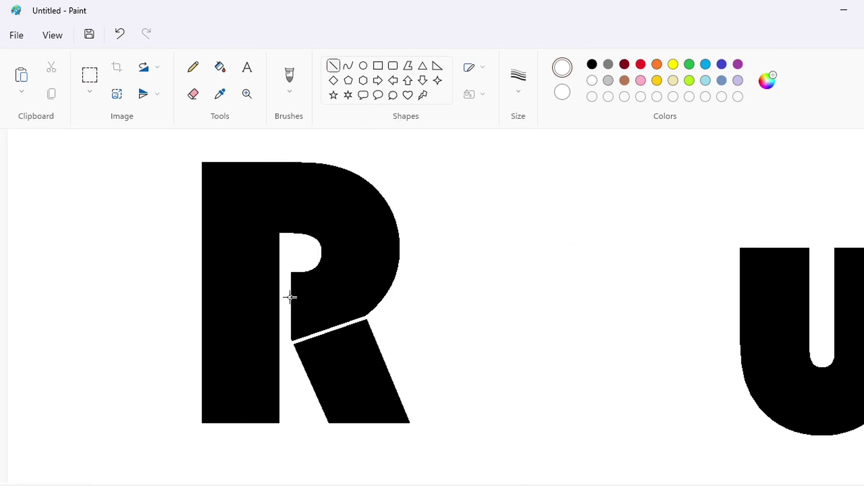
{"action": "left_click_drag", "start_coordinate": [291, 297], "coordinate": [344, 355]}
{"action": "mouse_move", "coordinate": [291, 295]}
{"action": "left_mouse_down"}
{"action": "mouse_move", "coordinate": [306, 266]}
{"action": "mouse_move", "coordinate": [354, 346]}
{"action": "left_mouse_up"}
Fill the detached leg and corner pieces of the R with white to erase them
{"action": "left_click", "coordinate": [220, 67]}
{"action": "left_click", "coordinate": [297, 278]}
{"action": "left_click", "coordinate": [301, 324]}
{"action": "left_click", "coordinate": [325, 353]}
Draw an unfilled oval with a purple outline over the lower tip of the R's bowl
{"action": "left_click", "coordinate": [363, 66]}
{"action": "left_click", "coordinate": [592, 64]}
{"action": "left_click", "coordinate": [470, 94]}
{"action": "left_click", "coordinate": [486, 115]}
{"action": "left_click", "coordinate": [738, 64]}
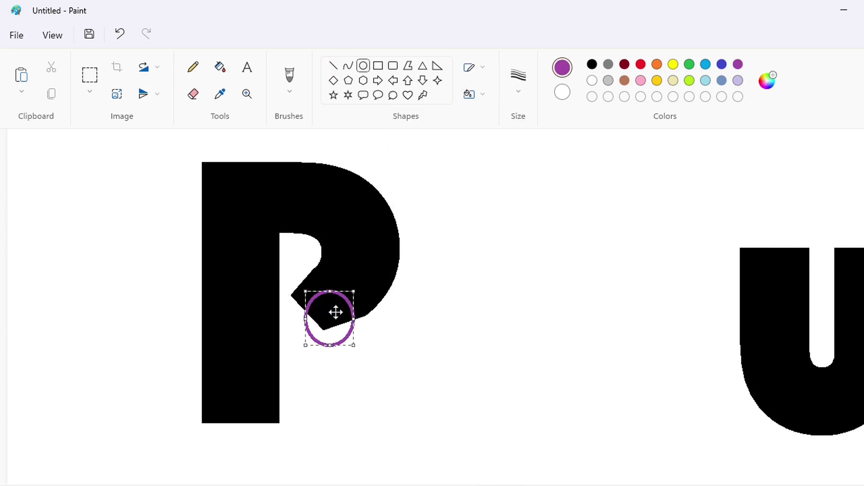
Try adjusting the purple oval and adding a diagonal leg line below it, and undo both
{"action": "left_click_drag", "start_coordinate": [336, 310], "coordinate": [332, 312]}
{"action": "mouse_move", "coordinate": [351, 320]}
{"action": "left_mouse_down"}
{"action": "mouse_move", "coordinate": [359, 320]}
{"action": "mouse_move", "coordinate": [321, 303]}
{"action": "mouse_move", "coordinate": [296, 341]}
{"action": "left_mouse_up"}
{"action": "left_click", "coordinate": [333, 65]}
{"action": "left_click_drag", "start_coordinate": [325, 377], "coordinate": [386, 449]}
{"action": "key", "text": "ctrl+z"}
{"action": "key", "text": "ctrl+z"}
Draw a purple circle around the bowl's lower tip, touching the R's stem
{"action": "left_click", "coordinate": [363, 67]}
{"action": "left_click_drag", "start_coordinate": [352, 270], "coordinate": [446, 364]}
{"action": "mouse_move", "coordinate": [417, 338]}
{"action": "left_mouse_down"}
{"action": "mouse_move", "coordinate": [355, 349]}
{"action": "mouse_move", "coordinate": [338, 336]}
{"action": "left_mouse_up"}
{"action": "left_click", "coordinate": [414, 335]}
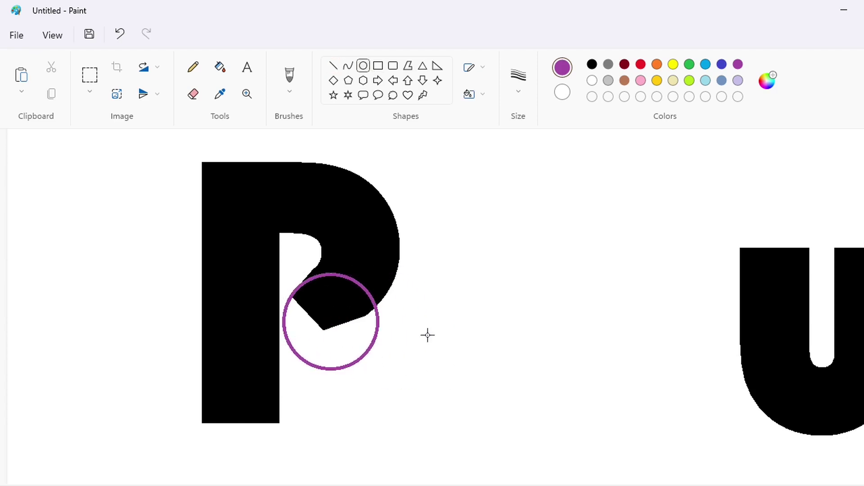
Draw a purple diagonal line running down from the circle's lower edge as the leg's lower side
{"action": "left_click", "coordinate": [333, 66]}
{"action": "left_click_drag", "start_coordinate": [297, 357], "coordinate": [385, 435]}
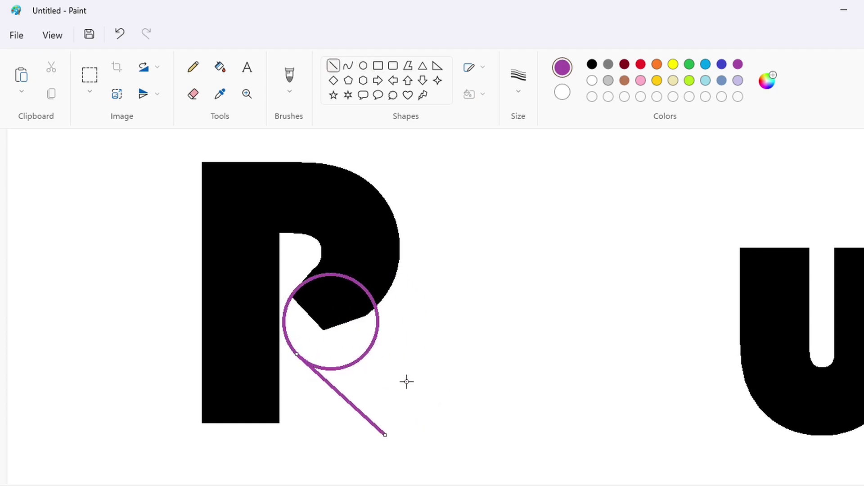
{"action": "left_click_drag", "start_coordinate": [376, 307], "coordinate": [476, 396]}
{"action": "key", "text": "ctrl+z"}
Erase the right-hand arc of the purple circle by filling it with white
{"action": "left_click", "coordinate": [347, 68]}
{"action": "left_click", "coordinate": [220, 67]}
{"action": "left_click", "coordinate": [378, 330]}
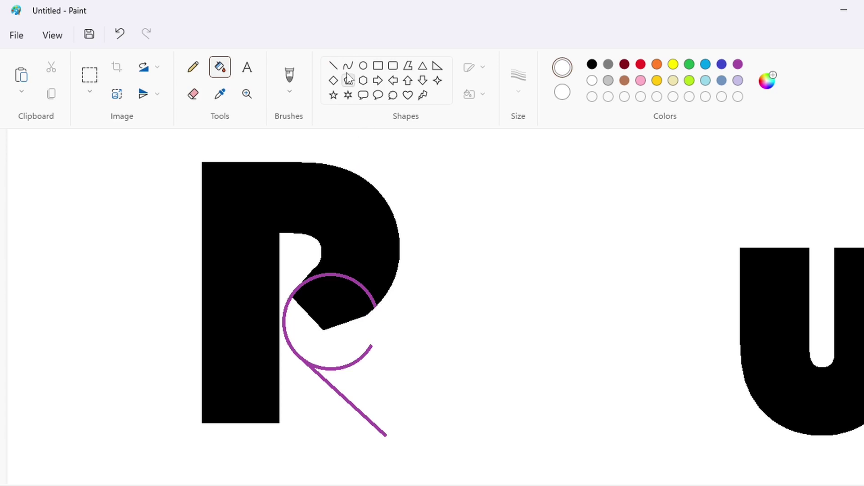
Draw a black line from the bowl's outer corner as the leg's upper side and recolor the purple outline black
{"action": "left_click", "coordinate": [333, 66]}
{"action": "mouse_move", "coordinate": [379, 300]}
{"action": "left_mouse_down"}
{"action": "mouse_move", "coordinate": [343, 335]}
{"action": "mouse_move", "coordinate": [439, 405]}
{"action": "mouse_move", "coordinate": [450, 393]}
{"action": "left_mouse_up"}
{"action": "mouse_move", "coordinate": [418, 359]}
{"action": "left_mouse_down"}
{"action": "mouse_move", "coordinate": [371, 409]}
{"action": "mouse_move", "coordinate": [417, 359]}
{"action": "mouse_move", "coordinate": [414, 368]}
{"action": "left_mouse_up"}
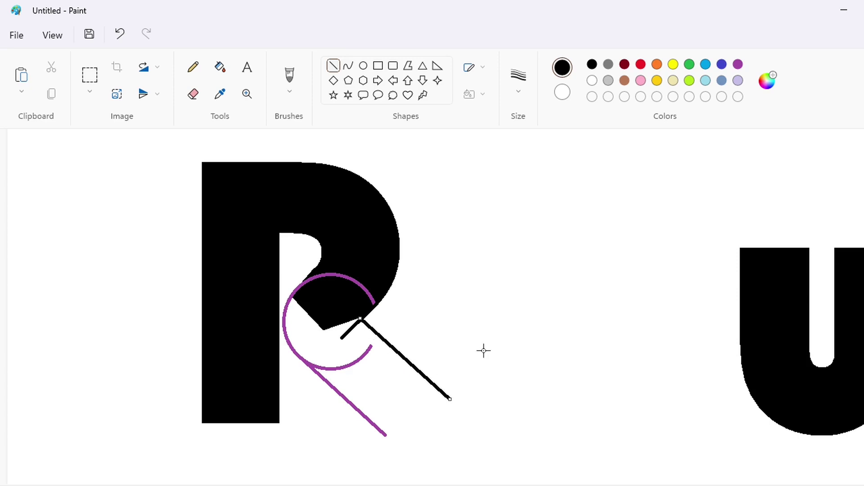
{"action": "left_click", "coordinate": [220, 67]}
{"action": "left_click", "coordinate": [285, 323]}
{"action": "left_click", "coordinate": [334, 65]}
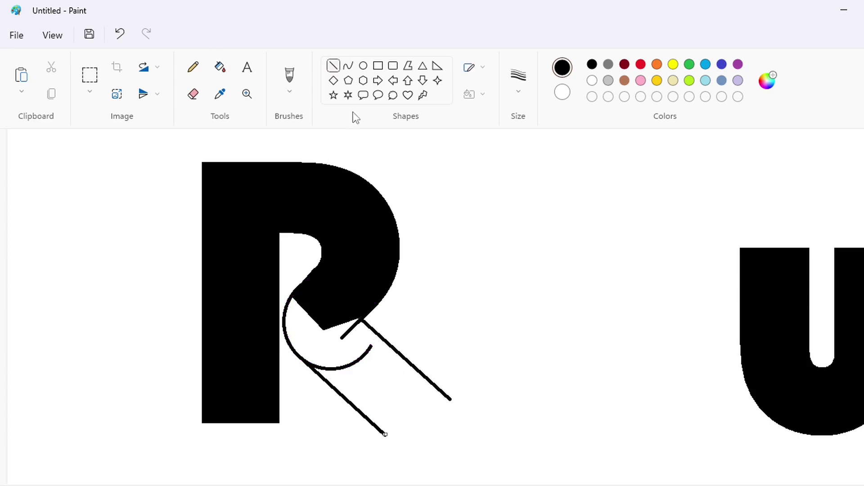
Extend the leg's lower line by pasting a copied segment with a transparent background and aligning it to the line's end
{"action": "scroll", "coordinate": [484, 292], "scroll_direction": "down", "scroll_amount": 2}
{"action": "left_click", "coordinate": [90, 76]}
{"action": "left_click_drag", "start_coordinate": [343, 303], "coordinate": [420, 385]}
{"action": "key", "text": "ctrl+c"}
{"action": "key", "text": "ctrl+v"}
{"action": "left_click_drag", "start_coordinate": [68, 192], "coordinate": [407, 368]}
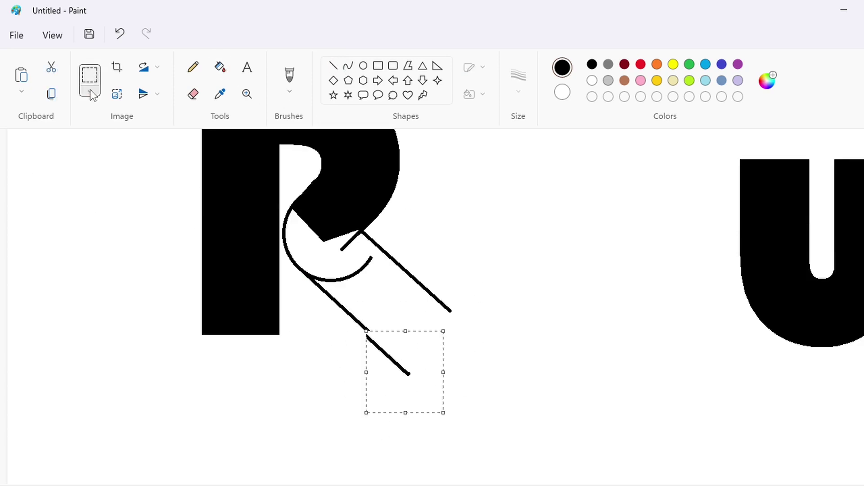
{"action": "left_click", "coordinate": [91, 93]}
{"action": "left_click", "coordinate": [85, 231]}
{"action": "key", "text": "Up"}
{"action": "key", "text": "Up"}
{"action": "key", "text": "Up"}
{"action": "key", "text": "Up"}
{"action": "key", "text": "Right"}
{"action": "left_click", "coordinate": [557, 367]}
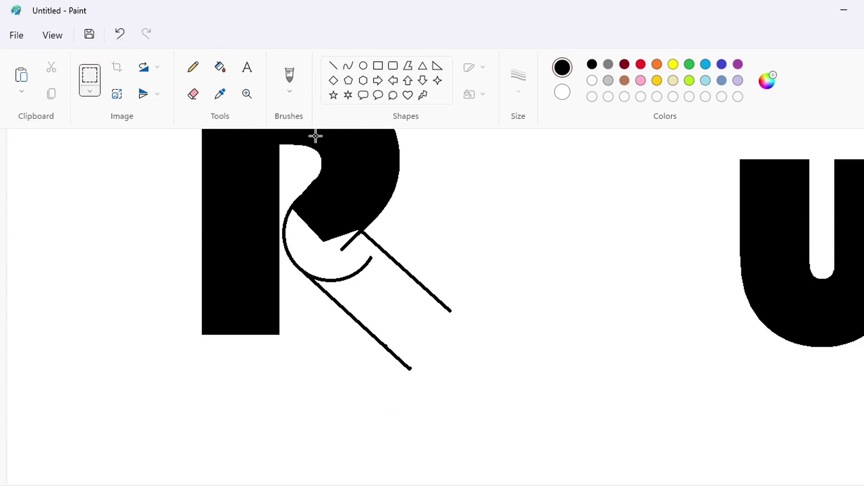
Draw a black line between the two leg lines' ends, align it with the stem's base, and shift it toward the leg
{"action": "scroll", "coordinate": [540, 361], "scroll_direction": "up", "scroll_amount": 2}
{"action": "scroll", "coordinate": [585, 382], "scroll_direction": "down", "scroll_amount": 2}
{"action": "scroll", "coordinate": [435, 258], "scroll_direction": "up", "scroll_amount": 2}
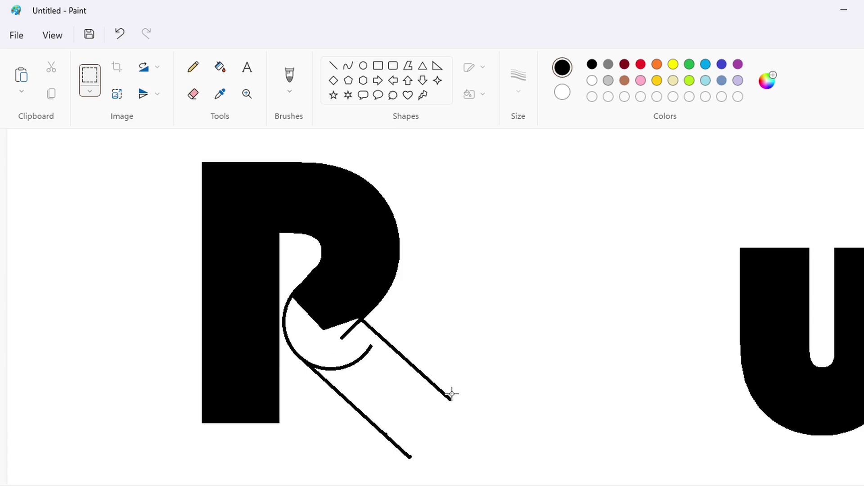
{"action": "left_click", "coordinate": [334, 66]}
{"action": "left_click_drag", "start_coordinate": [409, 457], "coordinate": [452, 405]}
{"action": "mouse_move", "coordinate": [431, 430]}
{"action": "left_mouse_down"}
{"action": "mouse_move", "coordinate": [304, 396]}
{"action": "mouse_move", "coordinate": [366, 428]}
{"action": "mouse_move", "coordinate": [260, 447]}
{"action": "left_mouse_up"}
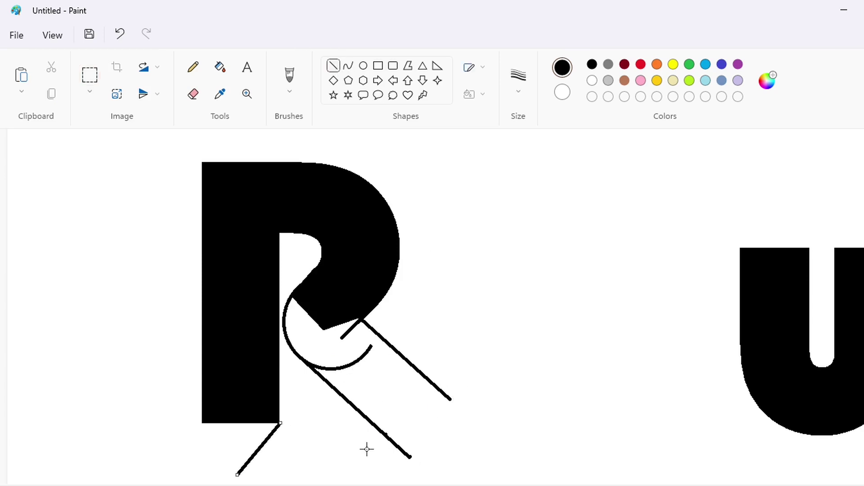
{"action": "key", "text": "Right"}
{"action": "key", "text": "Right"}
{"action": "key", "text": "Right"}
{"action": "key", "text": "Right"}
{"action": "key", "text": "Right"}
{"action": "key", "text": "Right"}
{"action": "key", "text": "Right"}
{"action": "key", "text": "Right"}
{"action": "key", "text": "Right"}
{"action": "key", "text": "Right"}
{"action": "key", "text": "Right"}
{"action": "key", "text": "Right"}
Undo the closing line, the leg lines and the purple circle, back to the R without its leg
{"action": "key", "text": "ctrl+z"}
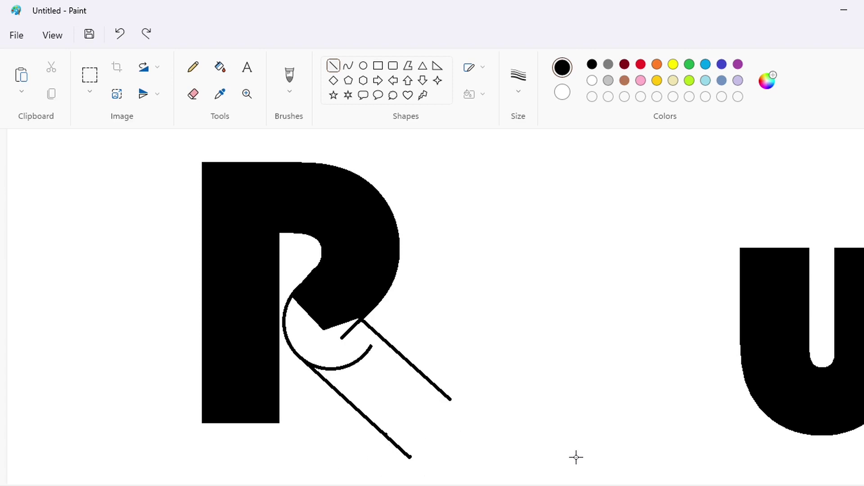
{"action": "key", "text": "ctrl+z"}
{"action": "key", "text": "ctrl+z"}
{"action": "key", "text": "ctrl+z"}
{"action": "key", "text": "ctrl+z"}
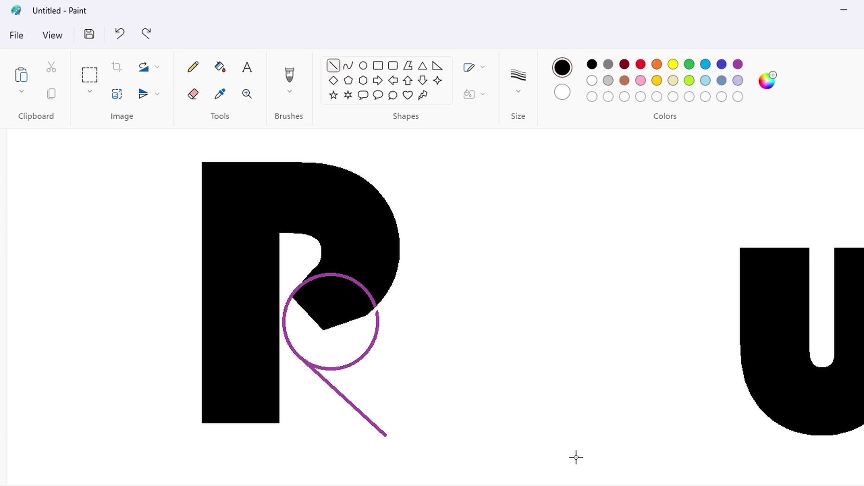
{"action": "key", "text": "ctrl+z"}
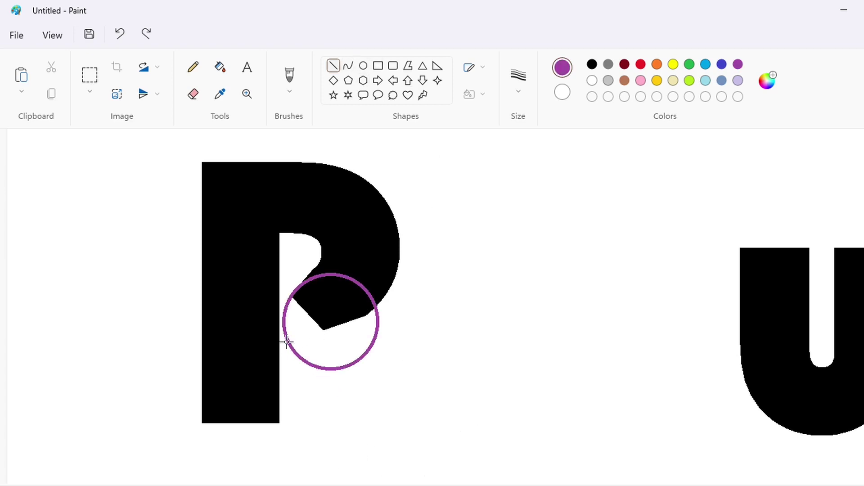
{"action": "key", "text": "ctrl+z"}
Draw a larger purple circle around the bowl's lower tip, touching the stem and overlapping the bowl's outer edge
{"action": "left_click", "coordinate": [363, 66]}
{"action": "left_click_drag", "start_coordinate": [355, 322], "coordinate": [459, 436]}
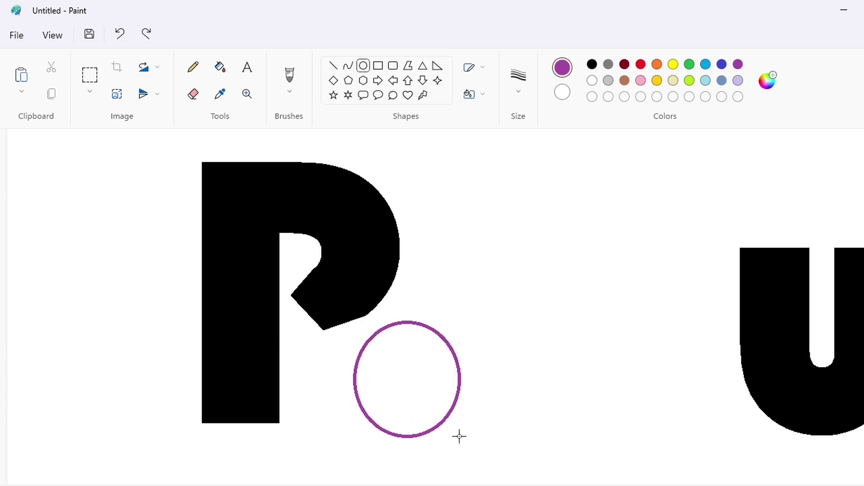
{"action": "left_click_drag", "start_coordinate": [418, 399], "coordinate": [349, 341]}
{"action": "left_click_drag", "start_coordinate": [390, 318], "coordinate": [396, 319]}
{"action": "left_click", "coordinate": [513, 356]}
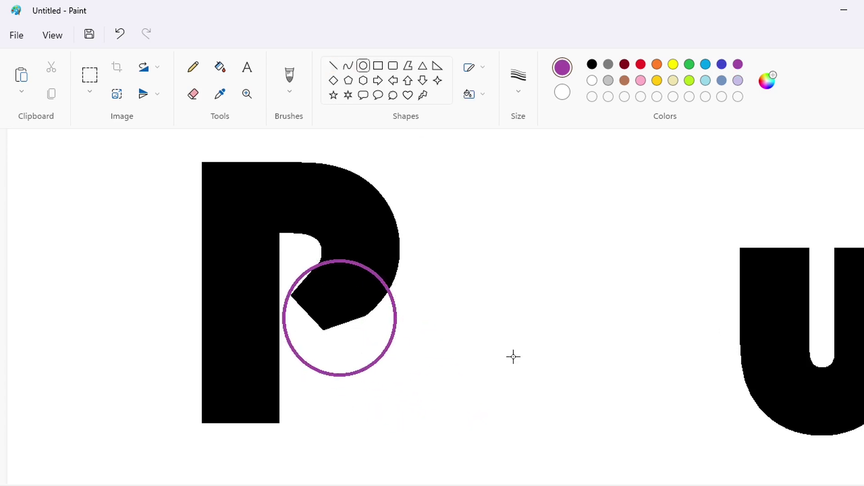
Draw a steeper purple diagonal line from the circle's lower edge to below the stem's base as the leg's lower side
{"action": "left_click", "coordinate": [333, 65]}
{"action": "mouse_move", "coordinate": [293, 351]}
{"action": "left_mouse_down"}
{"action": "mouse_move", "coordinate": [392, 485]}
{"action": "mouse_move", "coordinate": [410, 485]}
{"action": "left_mouse_up"}
{"action": "scroll", "coordinate": [411, 481], "scroll_direction": "down", "scroll_amount": 1}
{"action": "left_click", "coordinate": [482, 388]}
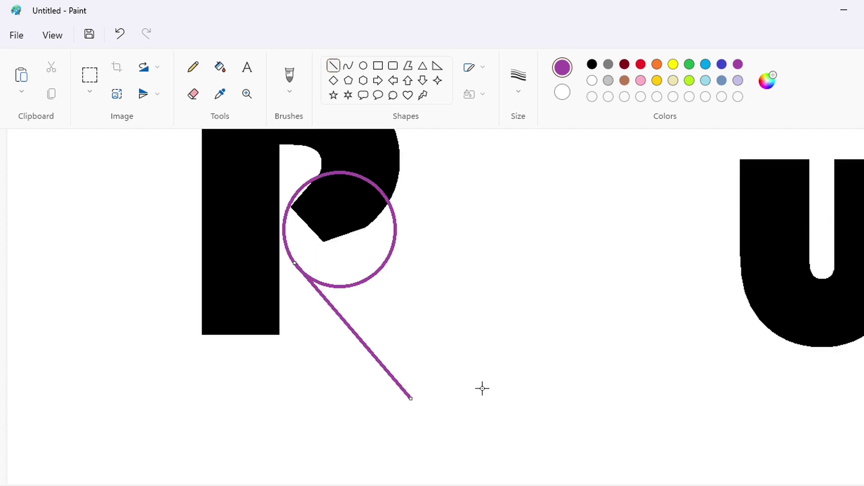
Cut the larger circle's right-hand arc with white lines and erase it with a white fill
{"action": "scroll", "coordinate": [439, 286], "scroll_direction": "up", "scroll_amount": 1}
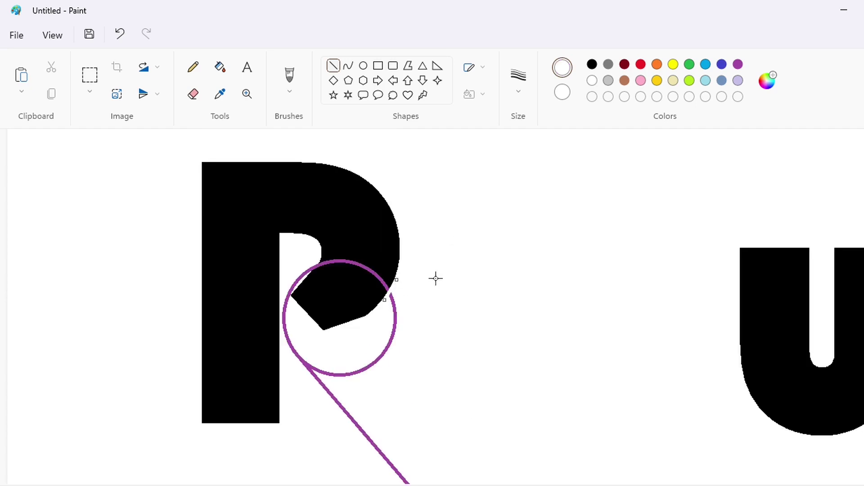
{"action": "left_click_drag", "start_coordinate": [351, 343], "coordinate": [365, 387]}
{"action": "left_click", "coordinate": [220, 67]}
{"action": "left_click", "coordinate": [396, 318]}
Draw a black line parallel to the purple leg line and move it to start at the bowl's outer corner
{"action": "left_click", "coordinate": [333, 66]}
{"action": "left_click", "coordinate": [592, 64]}
{"action": "scroll", "coordinate": [388, 257], "scroll_direction": "down", "scroll_amount": 2}
{"action": "left_click_drag", "start_coordinate": [302, 270], "coordinate": [443, 436]}
{"action": "left_click_drag", "start_coordinate": [392, 380], "coordinate": [454, 331]}
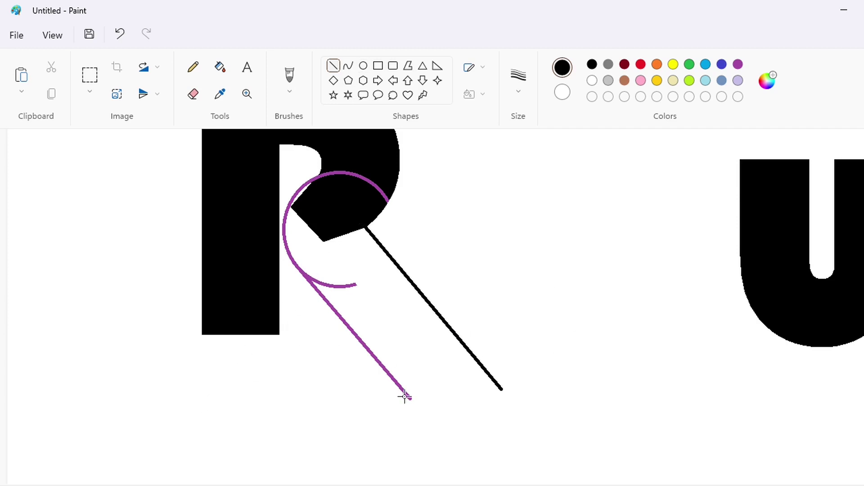
Draw a short black line, align it with the stem's base, and shift it across the two leg lines to close the leg
{"action": "left_click_drag", "start_coordinate": [387, 372], "coordinate": [258, 353]}
{"action": "key", "text": "Right"}
{"action": "key", "text": "Right"}
{"action": "key", "text": "Right"}
{"action": "key", "text": "Right"}
{"action": "key", "text": "Right"}
{"action": "key", "text": "Right"}
{"action": "key", "text": "Right"}
{"action": "key", "text": "Right"}
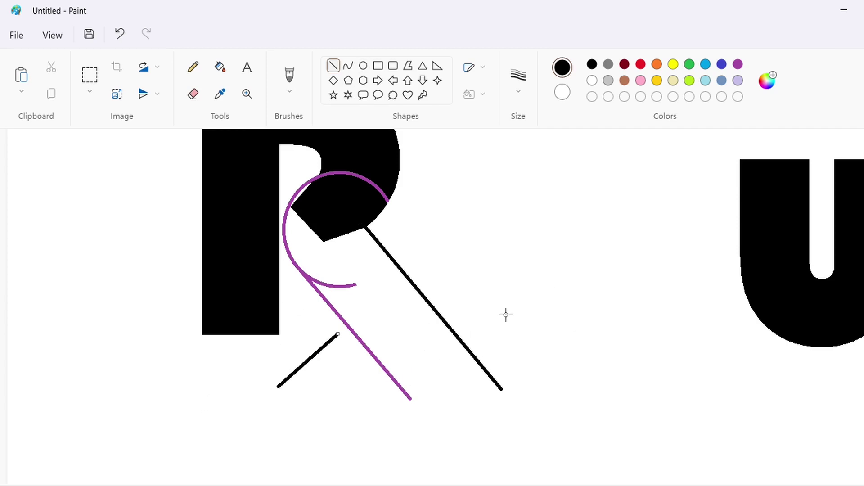
{"action": "left_click", "coordinate": [531, 303]}
Fill the new leg of the R and its purple outline with black
{"action": "scroll", "coordinate": [531, 303], "scroll_direction": "up", "scroll_amount": 2}
{"action": "left_click", "coordinate": [221, 71]}
{"action": "left_click", "coordinate": [367, 335]}
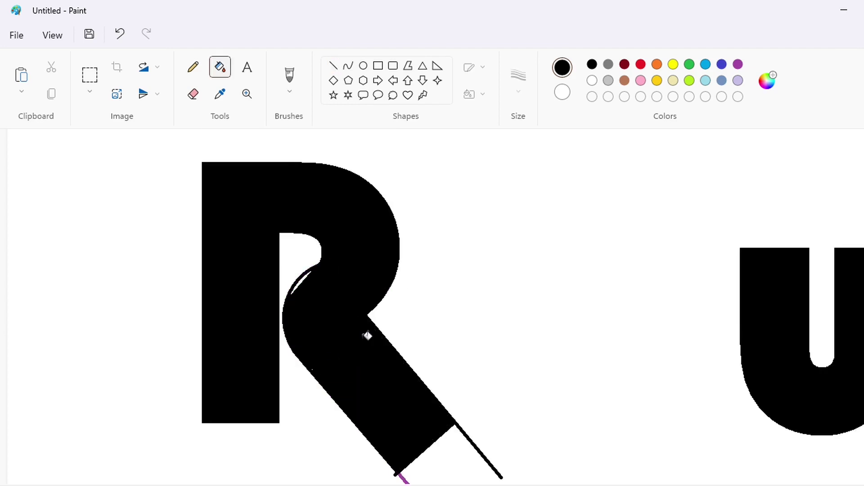
{"action": "left_click", "coordinate": [333, 66]}
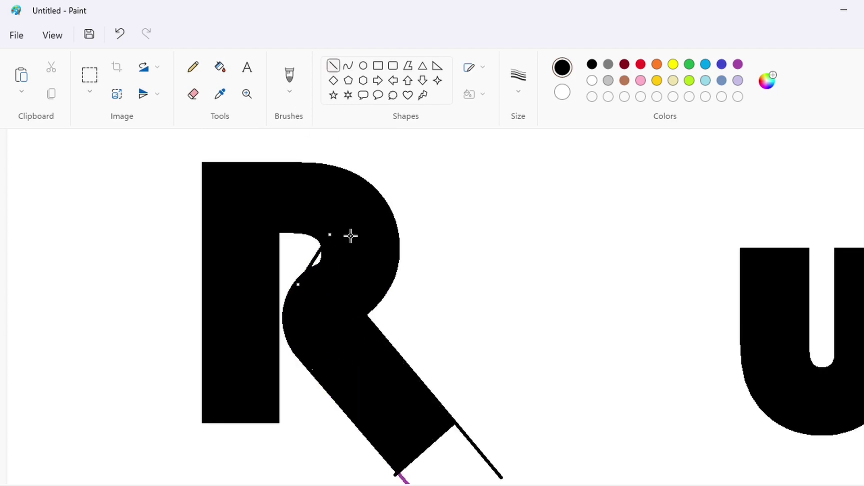
{"action": "left_click", "coordinate": [363, 236]}
{"action": "left_click", "coordinate": [221, 69]}
{"action": "key", "text": "ctrl+z"}
Draw a black diagonal line from the R's counter to the leg's curve, shift it right, and fill the gap beside it with black
{"action": "left_click", "coordinate": [333, 65]}
{"action": "left_click_drag", "start_coordinate": [287, 288], "coordinate": [322, 238]}
{"action": "key", "text": "Right"}
{"action": "key", "text": "Right"}
{"action": "key", "text": "Right"}
{"action": "key", "text": "Right"}
{"action": "key", "text": "Right"}
{"action": "key", "text": "Right"}
{"action": "key", "text": "Down"}
{"action": "key", "text": "Down"}
{"action": "left_click", "coordinate": [359, 238]}
{"action": "left_click", "coordinate": [221, 68]}
{"action": "left_click", "coordinate": [317, 258]}
Round the R's counter with a small purple circle, filling the corner outside it black and the circle's outline white
{"action": "left_click", "coordinate": [737, 64]}
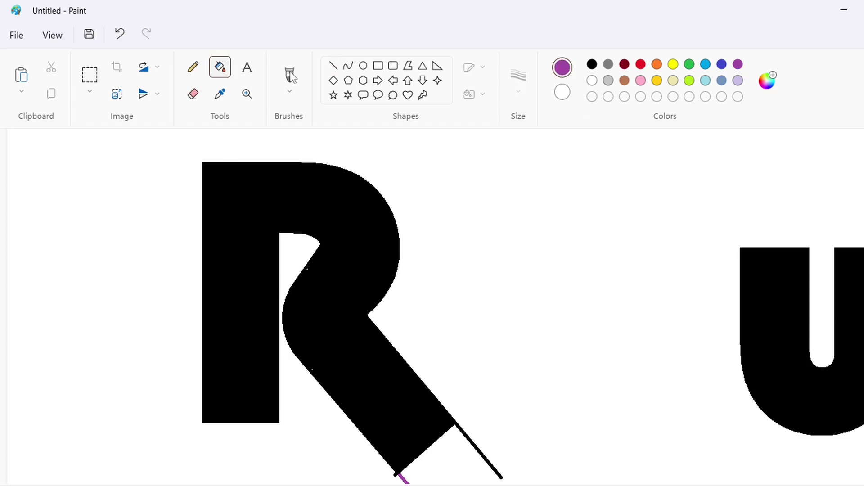
{"action": "left_click", "coordinate": [364, 65]}
{"action": "left_click_drag", "start_coordinate": [293, 247], "coordinate": [319, 276]}
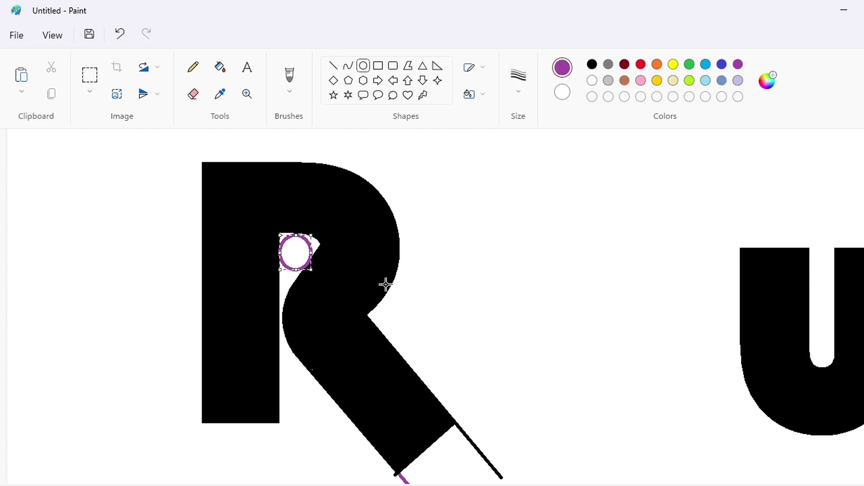
{"action": "left_click", "coordinate": [220, 68]}
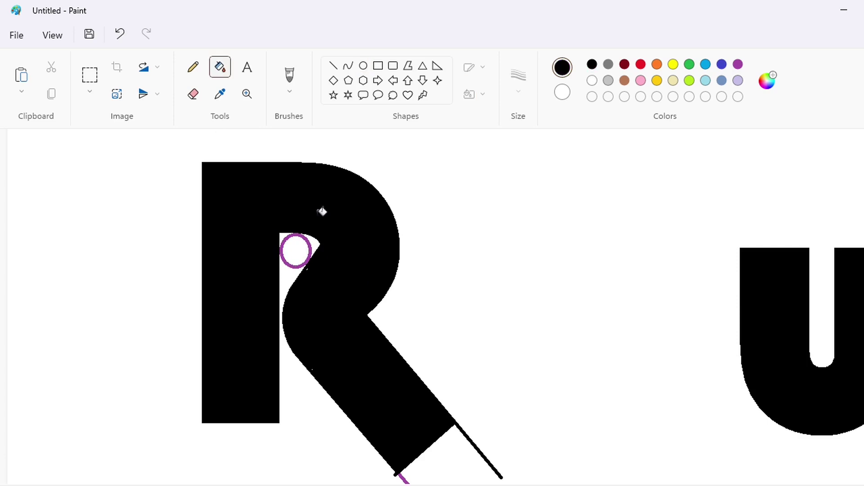
{"action": "left_click", "coordinate": [590, 80]}
{"action": "left_click", "coordinate": [310, 245]}
Cut the surplus guide lines off the end of the R's leg with white lines and erase the remainder with a white fill
{"action": "scroll", "coordinate": [407, 393], "scroll_direction": "down", "scroll_amount": 2}
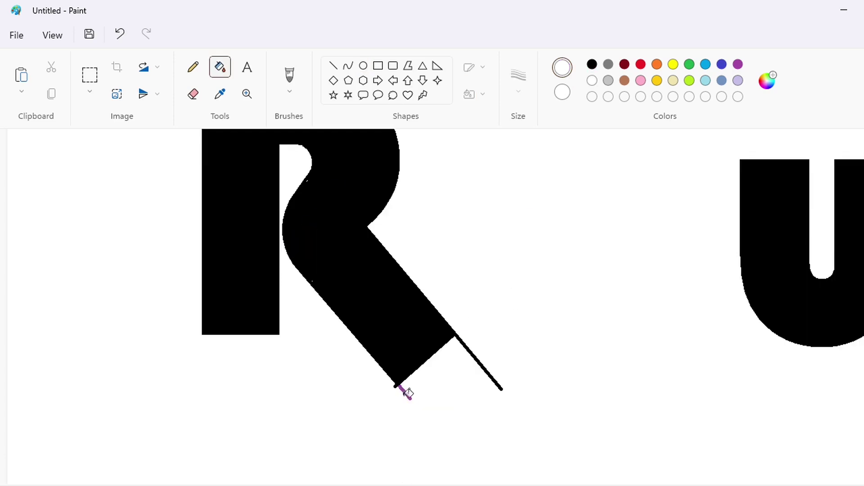
{"action": "left_click", "coordinate": [333, 68]}
{"action": "mouse_move", "coordinate": [388, 367]}
{"action": "left_mouse_down"}
{"action": "mouse_move", "coordinate": [402, 383]}
{"action": "mouse_move", "coordinate": [454, 330]}
{"action": "mouse_move", "coordinate": [473, 328]}
{"action": "left_mouse_up"}
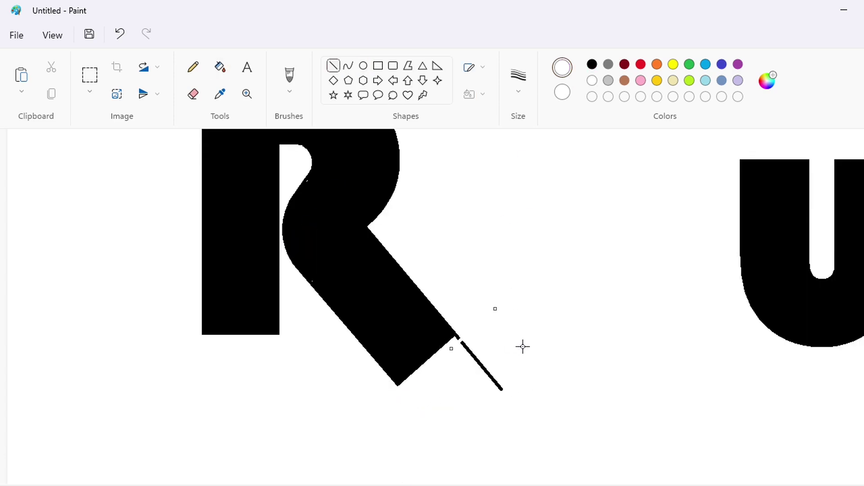
{"action": "left_click", "coordinate": [220, 67]}
{"action": "left_click", "coordinate": [481, 364]}
Paint over the stray white specks inside the R with the black pencil
{"action": "left_click", "coordinate": [193, 67]}
{"action": "left_click", "coordinate": [592, 64]}
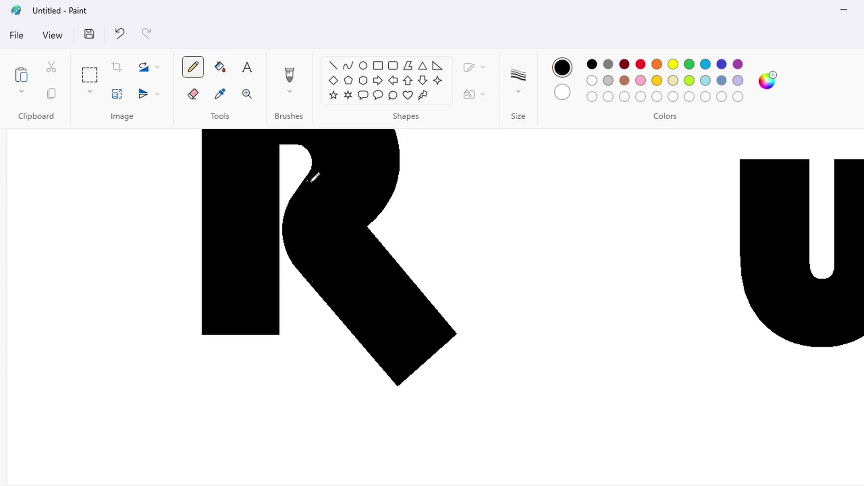
{"action": "scroll", "coordinate": [505, 288], "scroll_direction": "up", "scroll_amount": 3}
{"action": "scroll", "coordinate": [505, 288], "scroll_direction": "down", "scroll_amount": 3}
Draw a vertical black line extending the u's right edge down past its base
{"action": "left_click_drag", "start_coordinate": [441, 485], "coordinate": [541, 485]}
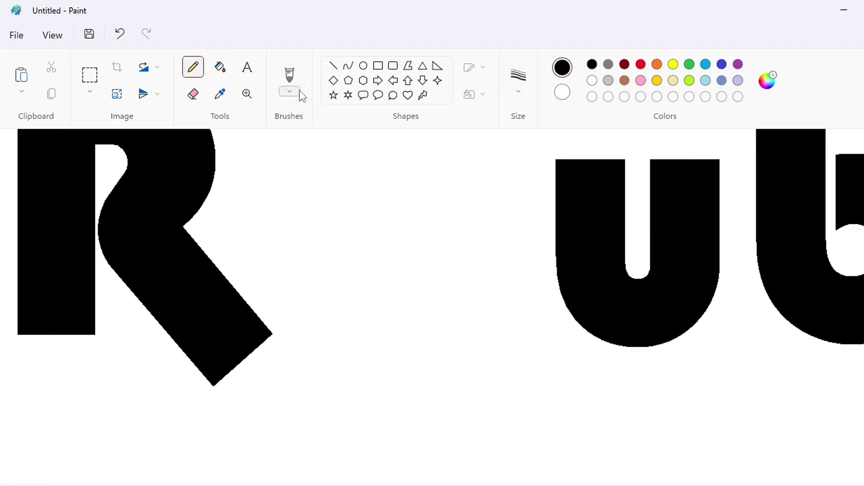
{"action": "left_click_drag", "start_coordinate": [414, 485], "coordinate": [491, 482]}
{"action": "left_click", "coordinate": [334, 66]}
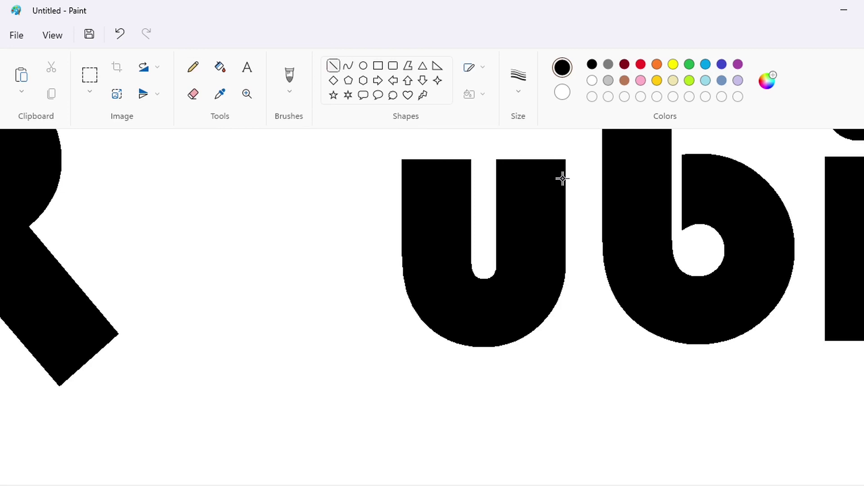
{"action": "left_click_drag", "start_coordinate": [563, 303], "coordinate": [565, 373]}
Draw a horizontal black line, raise it to the u's base, and fill the enclosed lower-right corner with black
{"action": "left_click_drag", "start_coordinate": [488, 371], "coordinate": [564, 371]}
{"action": "key", "text": "Up"}
{"action": "key", "text": "Up"}
{"action": "key", "text": "Up"}
{"action": "key", "text": "Up"}
{"action": "key", "text": "Up"}
{"action": "key", "text": "Up"}
{"action": "key", "text": "Up"}
{"action": "key", "text": "Up"}
{"action": "key", "text": "Up"}
{"action": "key", "text": "Up"}
{"action": "key", "text": "Up"}
{"action": "key", "text": "Up"}
{"action": "key", "text": "Up"}
{"action": "key", "text": "Up"}
{"action": "key", "text": "Up"}
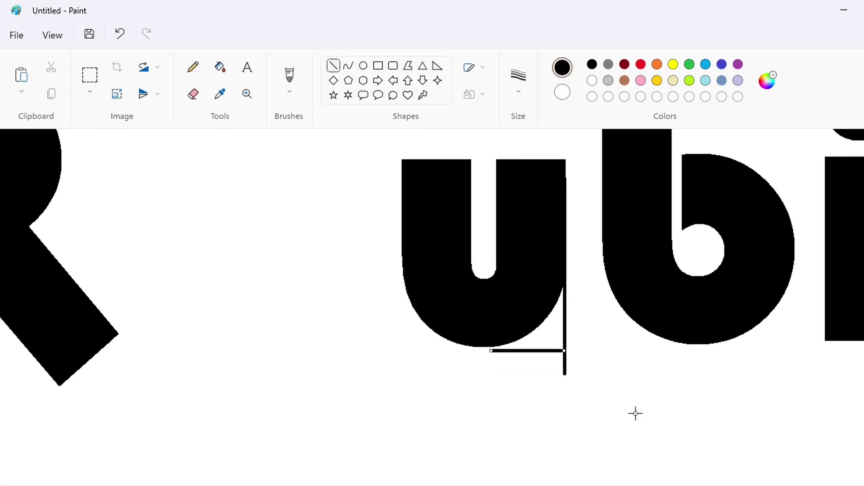
{"action": "left_click", "coordinate": [220, 67]}
{"action": "left_click", "coordinate": [550, 326]}
Cut off the surplus line below the u with a white line and erase it with a white fill
{"action": "left_click", "coordinate": [333, 66]}
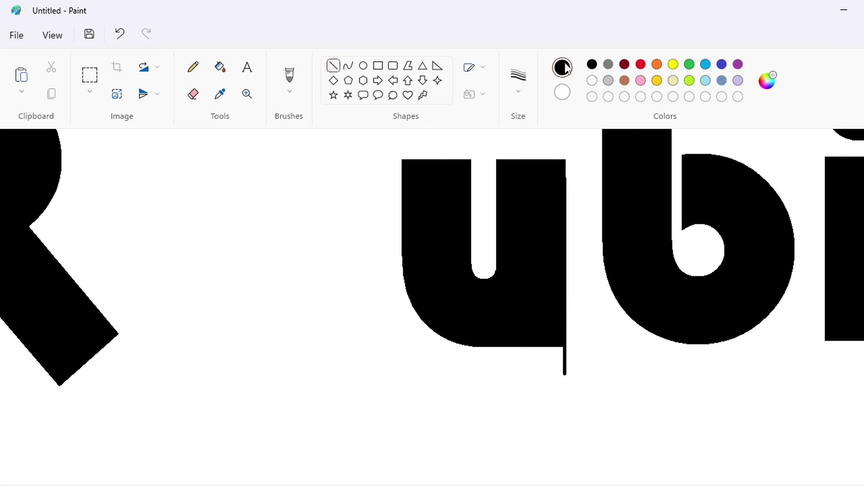
{"action": "left_click", "coordinate": [226, 68]}
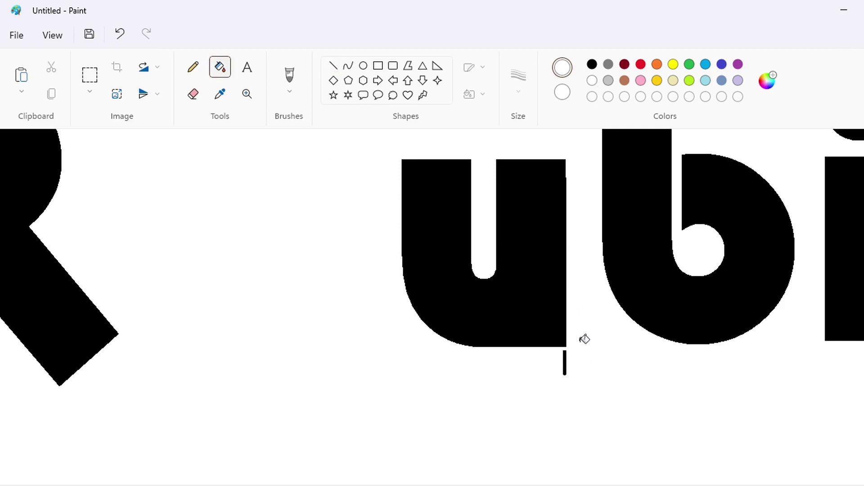
{"action": "scroll", "coordinate": [508, 483], "scroll_direction": "left", "scroll_amount": 1}
Select the whole u, copy it, and paste a duplicate near the R
{"action": "left_click", "coordinate": [89, 75]}
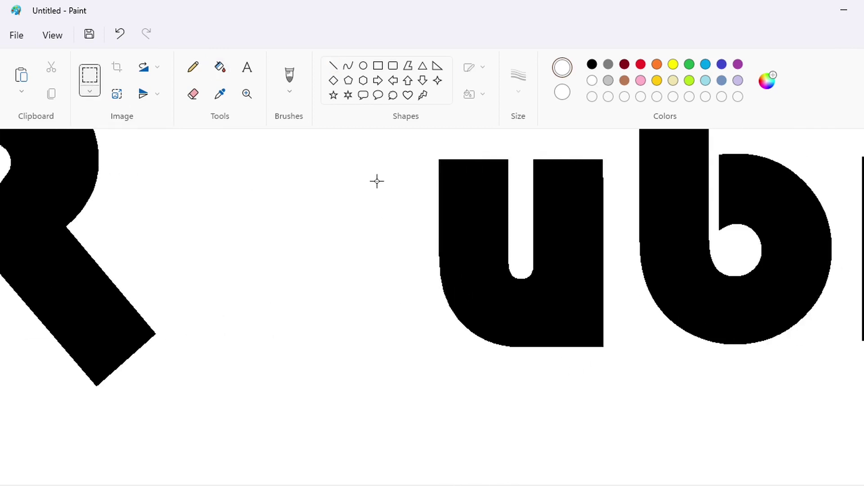
{"action": "left_click_drag", "start_coordinate": [389, 136], "coordinate": [631, 401]}
{"action": "key", "text": "ctrl+c"}
{"action": "scroll", "coordinate": [297, 386], "scroll_direction": "left", "scroll_amount": 3}
{"action": "key", "text": "ctrl+v"}
Move the pasted u onto the R's baseline, nudge it sideways until it sits close beside the leg, and deselect it
{"action": "mouse_move", "coordinate": [102, 296]}
{"action": "left_mouse_down"}
{"action": "mouse_move", "coordinate": [105, 289]}
{"action": "mouse_move", "coordinate": [70, 291]}
{"action": "left_mouse_up"}
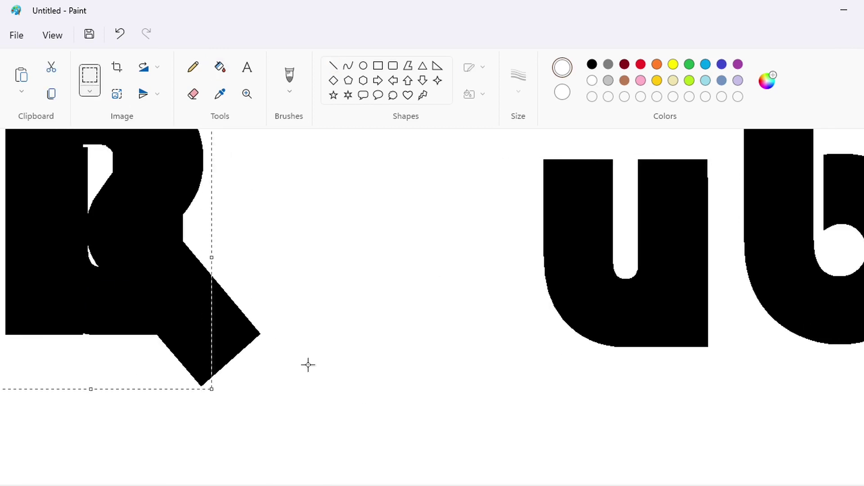
{"action": "key", "text": "Right"}
{"action": "key", "text": "Right"}
{"action": "key", "text": "Right"}
{"action": "key", "text": "Right"}
{"action": "key", "text": "Right"}
{"action": "key", "text": "Right"}
{"action": "key", "text": "Right"}
{"action": "key", "text": "Right"}
{"action": "key", "text": "Right"}
{"action": "key", "text": "Right"}
{"action": "key", "text": "Right"}
{"action": "key", "text": "Right"}
{"action": "key", "text": "Left"}
{"action": "key", "text": "Left"}
{"action": "key", "text": "Left"}
{"action": "key", "text": "Left"}
{"action": "key", "text": "Left"}
{"action": "key", "text": "Left"}
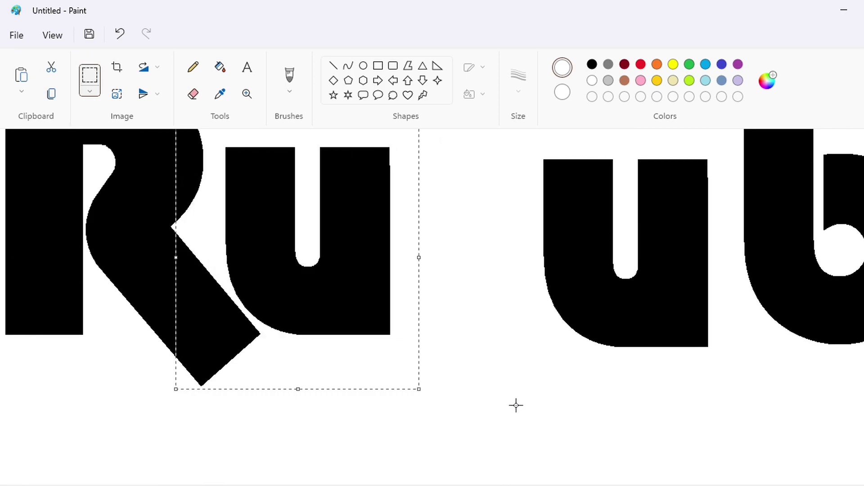
{"action": "scroll", "coordinate": [423, 484], "scroll_direction": "left", "scroll_amount": 2}
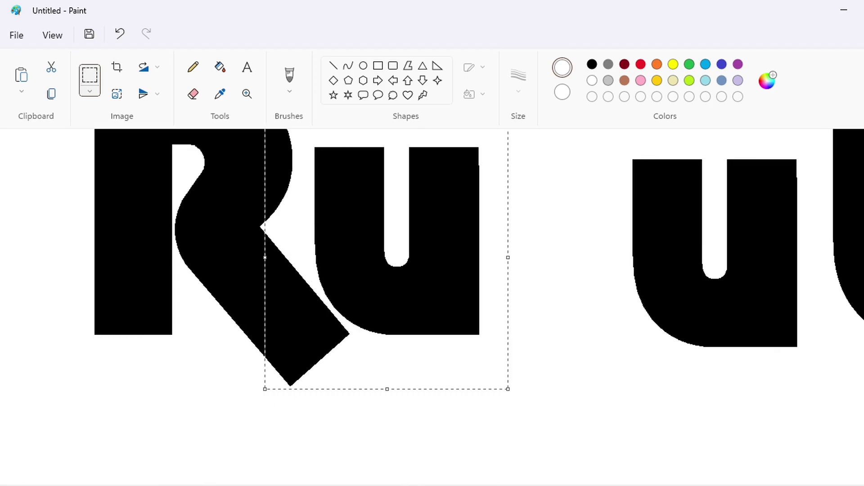
{"action": "left_click", "coordinate": [606, 438]}
Erase the original u with a white fill
{"action": "scroll", "coordinate": [606, 438], "scroll_direction": "up", "scroll_amount": 2}
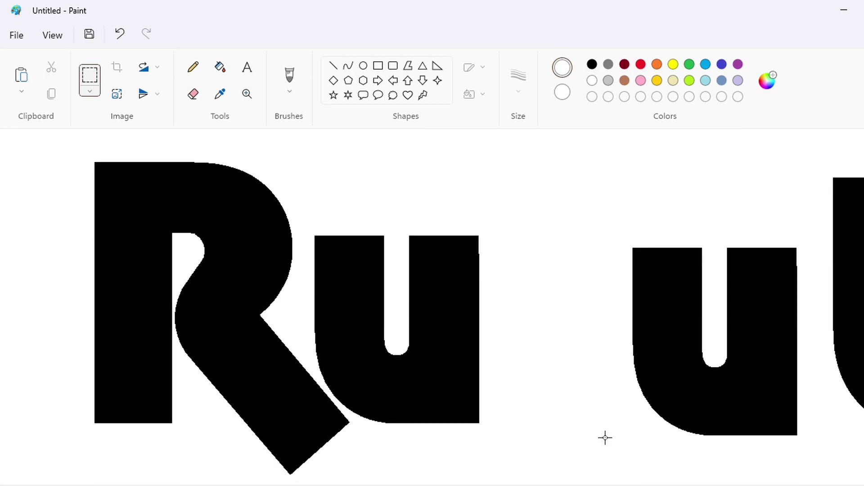
{"action": "left_click", "coordinate": [219, 67]}
{"action": "left_click", "coordinate": [514, 352]}
Square off the b's lower-left corner with black lines along its left edge and base, and fill the corner with black
{"action": "left_click_drag", "start_coordinate": [458, 485], "coordinate": [641, 484]}
{"action": "left_click", "coordinate": [333, 66]}
{"action": "left_click", "coordinate": [592, 64]}
{"action": "scroll", "coordinate": [584, 131], "scroll_direction": "down", "scroll_amount": 2}
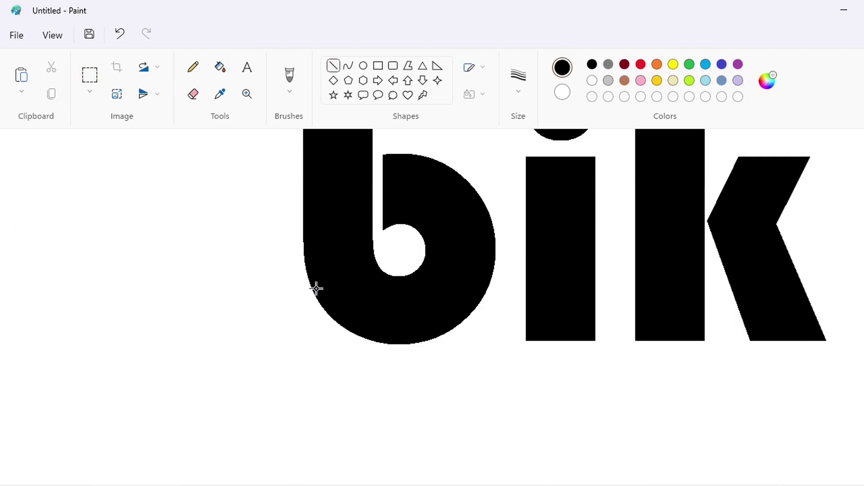
{"action": "left_click_drag", "start_coordinate": [305, 219], "coordinate": [305, 366]}
{"action": "left_click", "coordinate": [220, 67]}
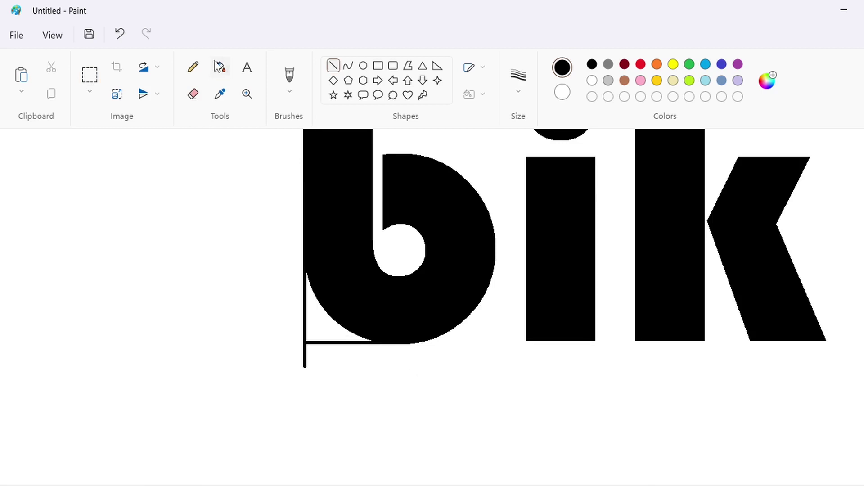
{"action": "left_click", "coordinate": [322, 322]}
Bridge the gap between the b's stem and bowl with two short black lines and fill the space between them with black
{"action": "scroll", "coordinate": [374, 207], "scroll_direction": "up", "scroll_amount": 2}
{"action": "left_click", "coordinate": [333, 66]}
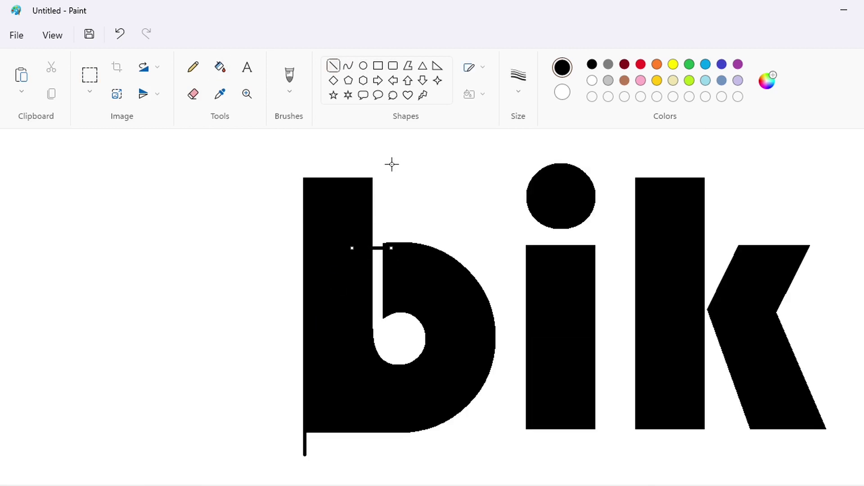
{"action": "left_click", "coordinate": [220, 67]}
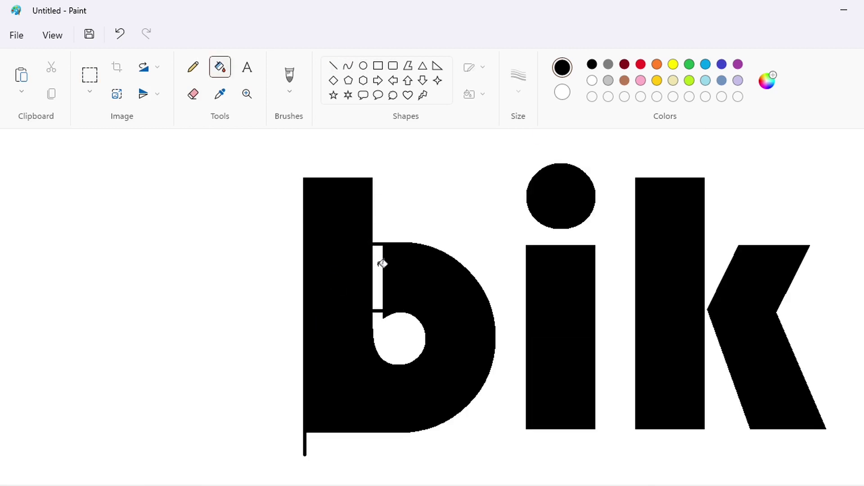
{"action": "left_click", "coordinate": [378, 270]}
Square the stem side of the b's counter with white lines and clear the leftover black there with a white fill
{"action": "left_click", "coordinate": [333, 66]}
{"action": "left_click", "coordinate": [592, 81]}
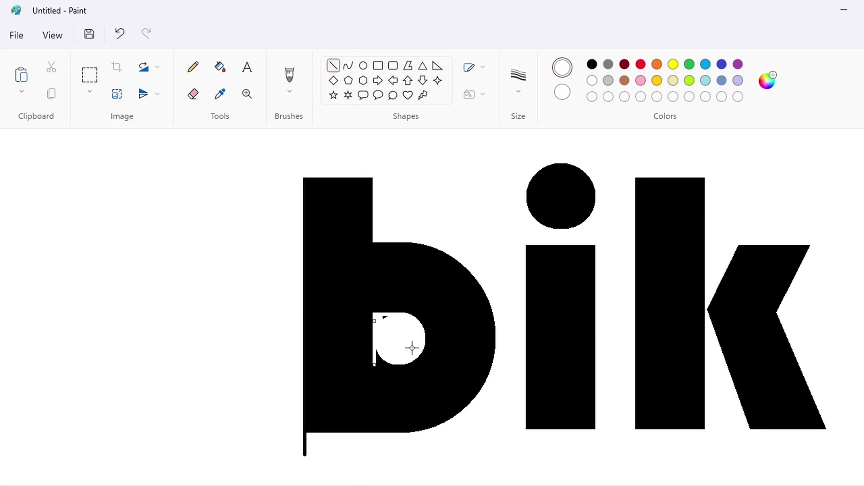
{"action": "left_click", "coordinate": [220, 67]}
{"action": "left_click", "coordinate": [379, 354]}
Draw a vertical white line and shift it left against the b's stem to separate the upper bowl from the stem
{"action": "left_click", "coordinate": [333, 66]}
{"action": "left_click", "coordinate": [592, 64]}
{"action": "left_click_drag", "start_coordinate": [388, 280], "coordinate": [389, 324]}
{"action": "key", "text": "Left"}
{"action": "key", "text": "Left"}
{"action": "key", "text": "Left"}
{"action": "key", "text": "Left"}
{"action": "key", "text": "Left"}
{"action": "key", "text": "Left"}
{"action": "key", "text": "Left"}
{"action": "key", "text": "Left"}
{"action": "key", "text": "Left"}
{"action": "key", "text": "Left"}
{"action": "key", "text": "Left"}
{"action": "key", "text": "Left"}
{"action": "key", "text": "Left"}
{"action": "key", "text": "Left"}
{"action": "key", "text": "Left"}
{"action": "key", "text": "Left"}
{"action": "key", "text": "Left"}
{"action": "key", "text": "Left"}
{"action": "key", "text": "Left"}
{"action": "key", "text": "Left"}
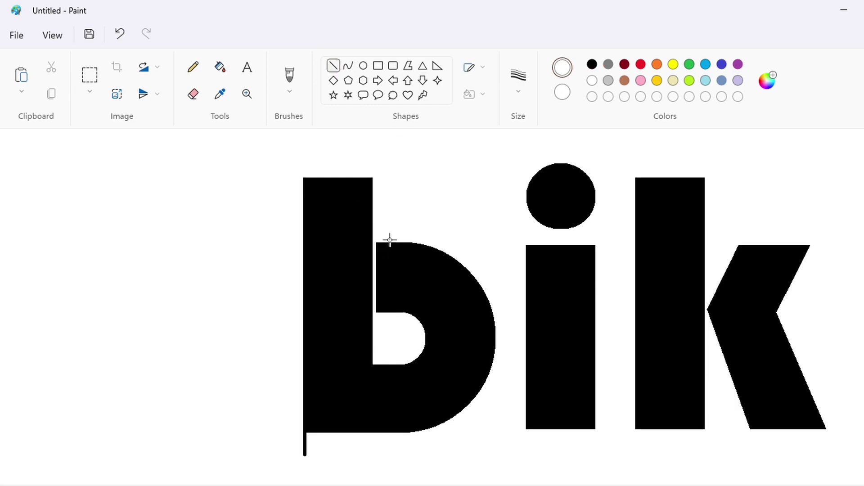
{"action": "left_click_drag", "start_coordinate": [383, 230], "coordinate": [382, 329]}
{"action": "key", "text": "Left"}
{"action": "key", "text": "Left"}
{"action": "key", "text": "Left"}
{"action": "key", "text": "Left"}
{"action": "key", "text": "Left"}
{"action": "key", "text": "Left"}
{"action": "key", "text": "Left"}
{"action": "key", "text": "Left"}
{"action": "key", "text": "Left"}
{"action": "key", "text": "Left"}
{"action": "key", "text": "Left"}
{"action": "key", "text": "Left"}
{"action": "key", "text": "ctrl+z"}
Erase the leftover black line below the b's lower-left corner with a white fill
{"action": "left_click", "coordinate": [221, 67]}
{"action": "left_click", "coordinate": [305, 447]}
Copy the finished b and paste it close beside the u, aligning its base with the u's base
{"action": "left_click", "coordinate": [90, 75]}
{"action": "left_click_drag", "start_coordinate": [196, 139], "coordinate": [506, 482]}
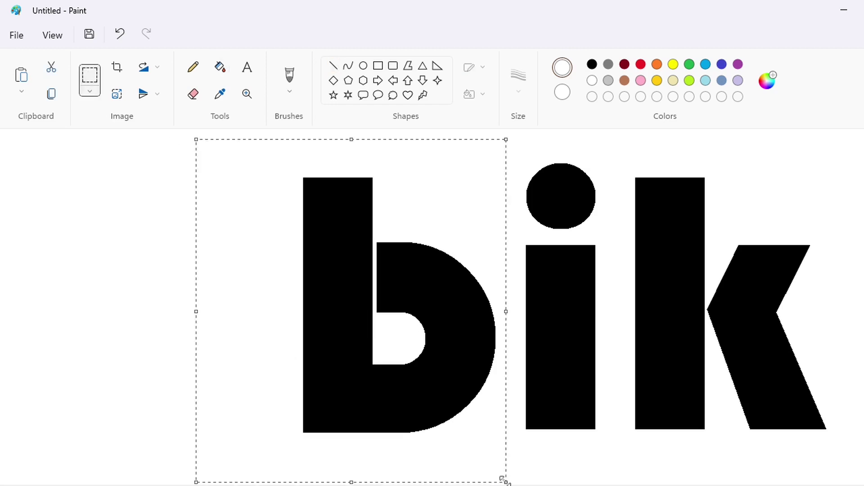
{"action": "key", "text": "ctrl+c"}
{"action": "scroll", "coordinate": [432, 306], "scroll_direction": "left", "scroll_amount": 8}
{"action": "key", "text": "ctrl+v"}
{"action": "left_click_drag", "start_coordinate": [123, 360], "coordinate": [321, 329]}
{"action": "key", "text": "Down"}
{"action": "key", "text": "Down"}
{"action": "key", "text": "Down"}
{"action": "key", "text": "Down"}
{"action": "key", "text": "Down"}
{"action": "key", "text": "Down"}
{"action": "key", "text": "Right"}
{"action": "key", "text": "Right"}
{"action": "key", "text": "Right"}
{"action": "key", "text": "Right"}
{"action": "key", "text": "Right"}
{"action": "key", "text": "Right"}
{"action": "key", "text": "Right"}
{"action": "key", "text": "Right"}
{"action": "key", "text": "Right"}
{"action": "key", "text": "Right"}
{"action": "key", "text": "Right"}
{"action": "key", "text": "Left"}
{"action": "key", "text": "Left"}
{"action": "key", "text": "Left"}
{"action": "left_click", "coordinate": [333, 65]}
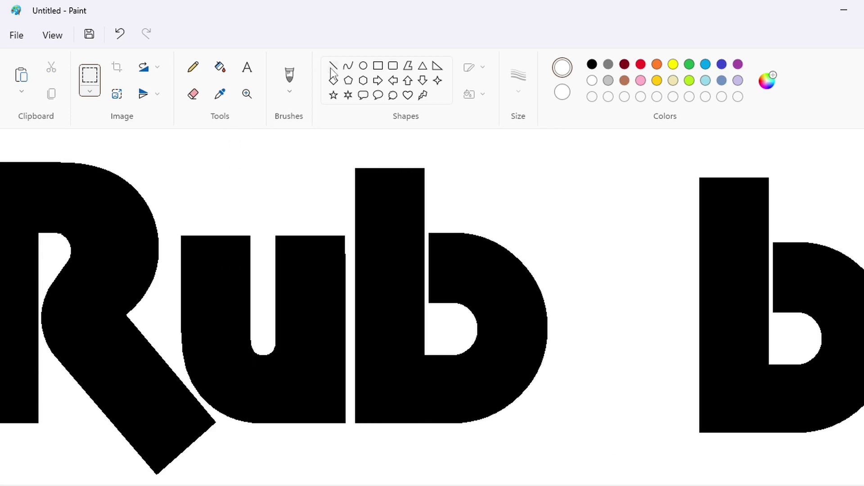
Erase the original b and the dot of the i with white fills
{"action": "scroll", "coordinate": [432, 306], "scroll_direction": "right", "scroll_amount": 1}
{"action": "left_click", "coordinate": [220, 67]}
{"action": "left_click", "coordinate": [592, 80]}
{"action": "left_click", "coordinate": [687, 221]}
{"action": "scroll", "coordinate": [432, 306], "scroll_direction": "right", "scroll_amount": 8}
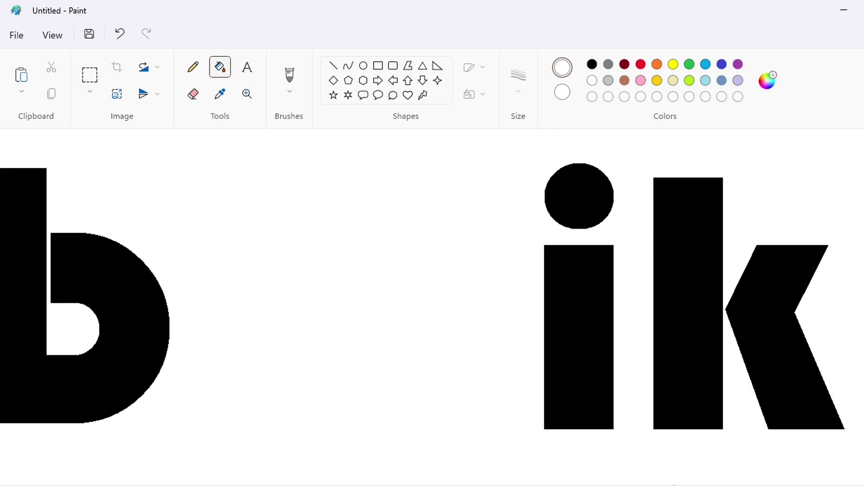
{"action": "left_click", "coordinate": [559, 196]}
Copy the i's stem and paste it closely beside the new b's bowl, with both bases level
{"action": "left_click", "coordinate": [91, 76]}
{"action": "left_click_drag", "start_coordinate": [458, 206], "coordinate": [620, 459]}
{"action": "key", "text": "ctrl+c"}
{"action": "scroll", "coordinate": [432, 306], "scroll_direction": "left", "scroll_amount": 4}
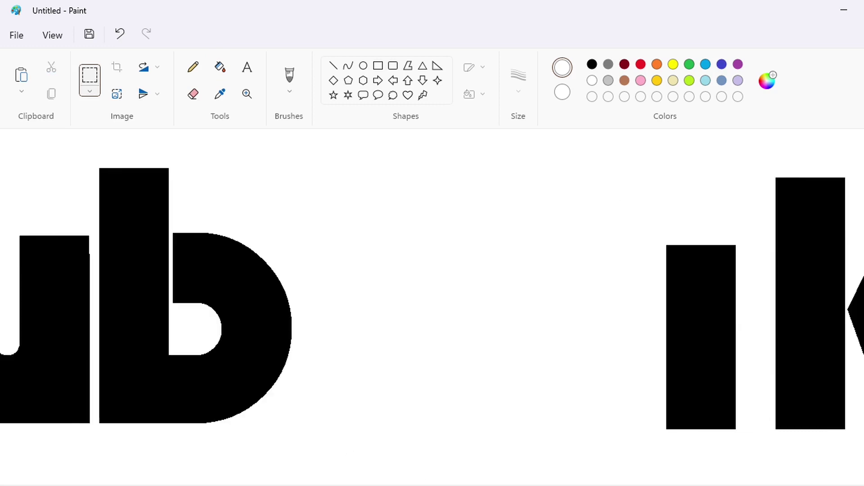
{"action": "key", "text": "ctrl+v"}
{"action": "left_click_drag", "start_coordinate": [148, 277], "coordinate": [305, 348]}
{"action": "key", "text": "Right"}
{"action": "key", "text": "Right"}
{"action": "key", "text": "Right"}
{"action": "key", "text": "Right"}
{"action": "key", "text": "Right"}
{"action": "key", "text": "Right"}
{"action": "key", "text": "Right"}
{"action": "key", "text": "Right"}
{"action": "key", "text": "Right"}
{"action": "key", "text": "Right"}
{"action": "key", "text": "Right"}
{"action": "key", "text": "Right"}
{"action": "key", "text": "Right"}
{"action": "key", "text": "Right"}
{"action": "key", "text": "Right"}
{"action": "key", "text": "Right"}
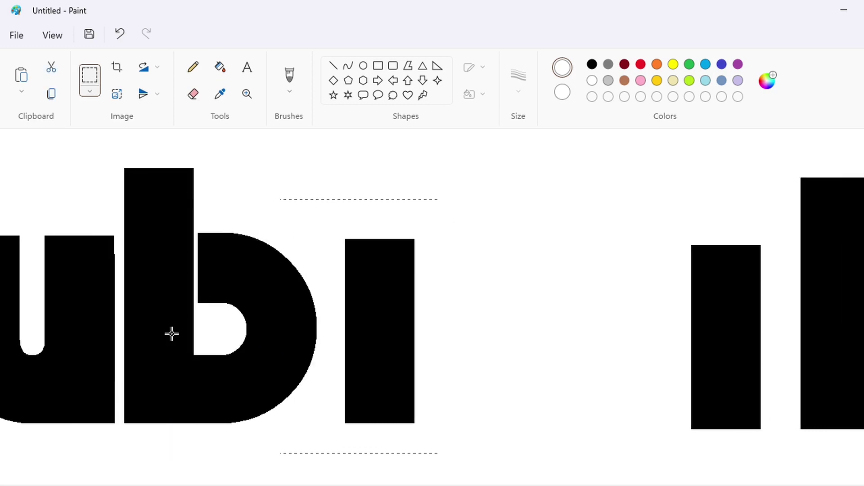
{"action": "key", "text": "Left"}
{"action": "key", "text": "Left"}
{"action": "key", "text": "Left"}
{"action": "left_click", "coordinate": [171, 333]}
Erase the original i stem with a white fill
{"action": "scroll", "coordinate": [172, 333], "scroll_direction": "right", "scroll_amount": 4}
{"action": "left_click", "coordinate": [220, 67]}
{"action": "left_click", "coordinate": [504, 396]}
Move the k closer to the new i and erase its angled arm with a white fill
{"action": "scroll", "coordinate": [507, 409], "scroll_direction": "right", "scroll_amount": 2}
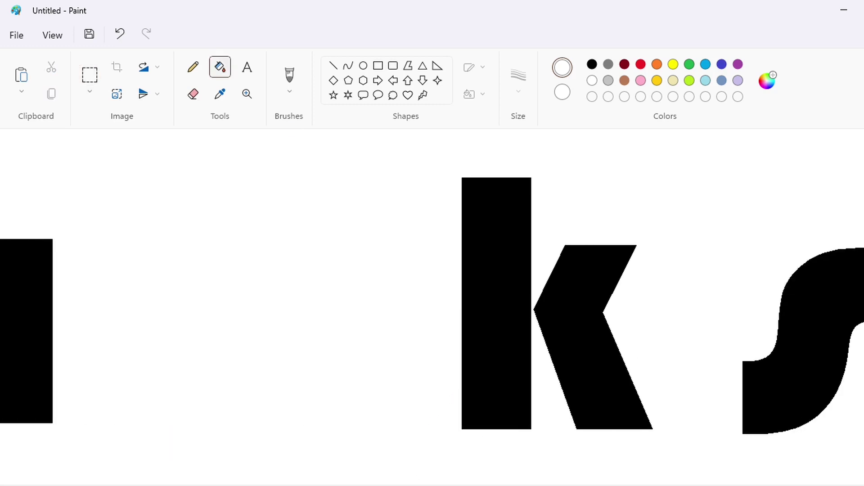
{"action": "left_click", "coordinate": [90, 74]}
{"action": "left_click_drag", "start_coordinate": [400, 142], "coordinate": [698, 469]}
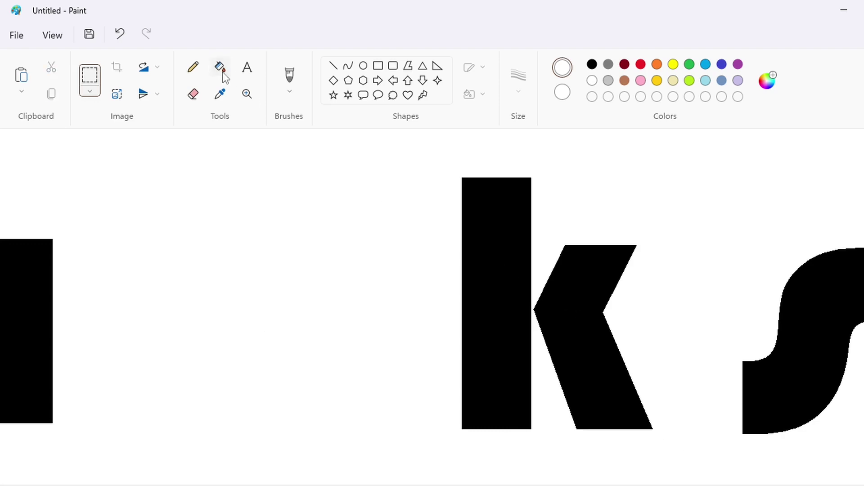
{"action": "left_click_drag", "start_coordinate": [658, 327], "coordinate": [404, 322]}
{"action": "left_click", "coordinate": [220, 67]}
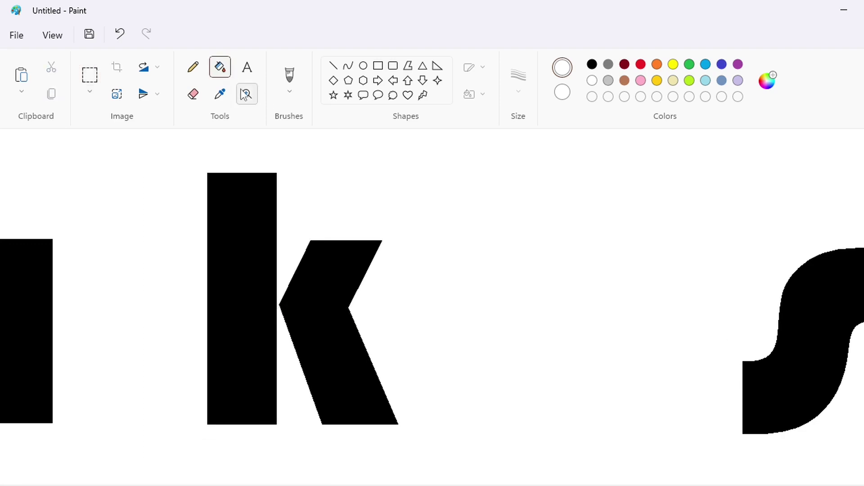
{"action": "left_click", "coordinate": [314, 280]}
Draw a black triangle outline beside the k's stem, rotate it 90° left to point at the stem, and stretch it taller than the stem
{"action": "left_click", "coordinate": [422, 66]}
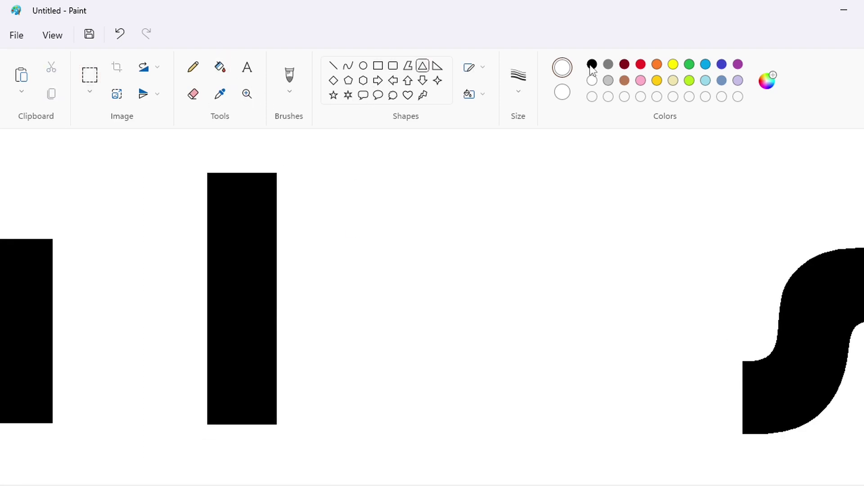
{"action": "left_click", "coordinate": [592, 64]}
{"action": "left_click_drag", "start_coordinate": [435, 240], "coordinate": [538, 354]}
{"action": "left_click", "coordinate": [144, 67]}
{"action": "left_click", "coordinate": [155, 114]}
{"action": "left_click_drag", "start_coordinate": [486, 348], "coordinate": [489, 417]}
{"action": "left_click_drag", "start_coordinate": [514, 355], "coordinate": [455, 324]}
{"action": "left_click_drag", "start_coordinate": [372, 407], "coordinate": [365, 478]}
{"action": "left_click_drag", "start_coordinate": [372, 216], "coordinate": [375, 156]}
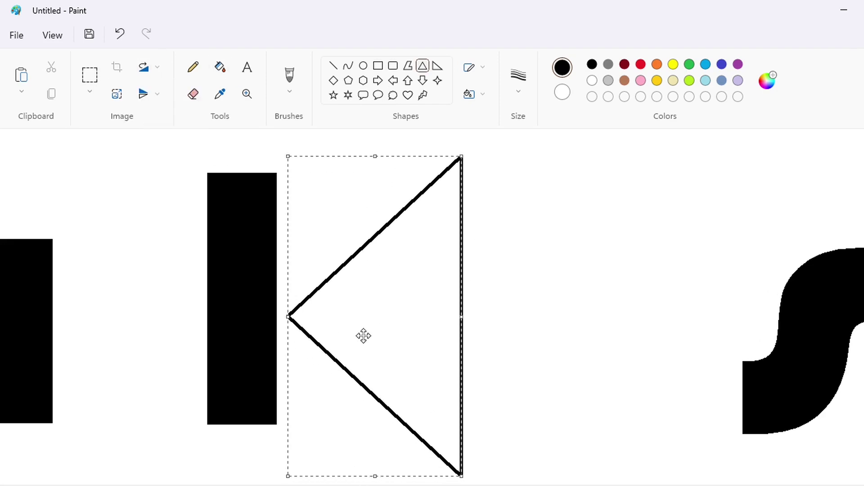
Enlarge the triangle with its tip near the middle of the k's stem and fill it with black
{"action": "left_click_drag", "start_coordinate": [373, 325], "coordinate": [371, 322]}
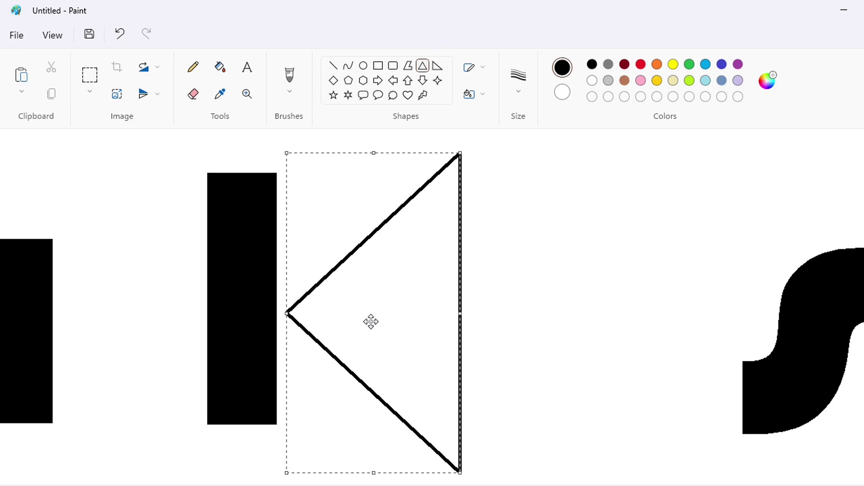
{"action": "left_click_drag", "start_coordinate": [460, 313], "coordinate": [493, 314]}
{"action": "scroll", "coordinate": [451, 344], "scroll_direction": "down", "scroll_amount": 2}
{"action": "left_click_drag", "start_coordinate": [390, 385], "coordinate": [393, 437]}
{"action": "scroll", "coordinate": [452, 378], "scroll_direction": "up", "scroll_amount": 2}
{"action": "left_click_drag", "start_coordinate": [365, 384], "coordinate": [363, 344]}
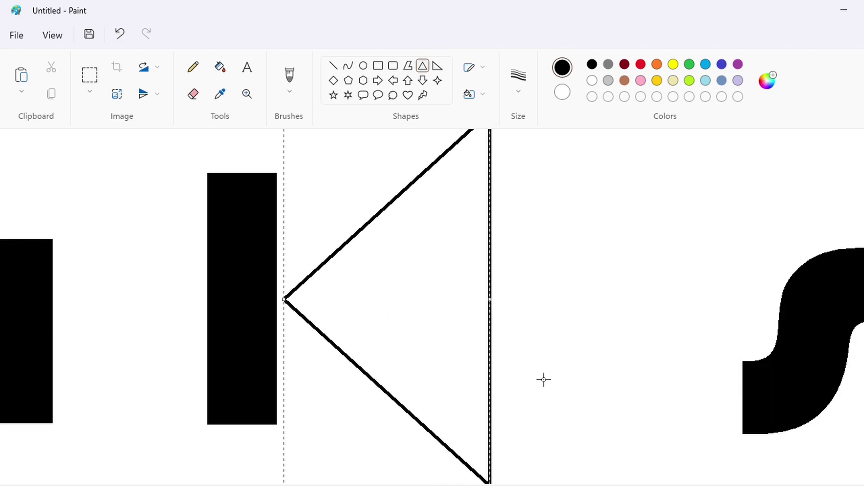
{"action": "scroll", "coordinate": [565, 391], "scroll_direction": "down", "scroll_amount": 2}
{"action": "scroll", "coordinate": [602, 359], "scroll_direction": "up", "scroll_amount": 2}
{"action": "left_click", "coordinate": [602, 359]}
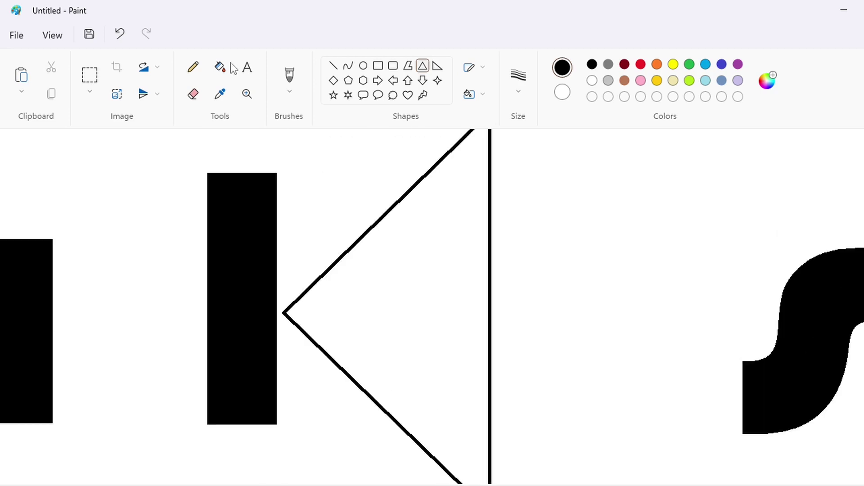
{"action": "left_click", "coordinate": [220, 67]}
{"action": "left_click", "coordinate": [420, 283]}
Draw a purple circle about as wide as the k's stem and fit it inside the black triangle's tip, touching both edges
{"action": "left_click", "coordinate": [738, 64]}
{"action": "left_click", "coordinate": [363, 65]}
{"action": "left_click_drag", "start_coordinate": [357, 272], "coordinate": [426, 340]}
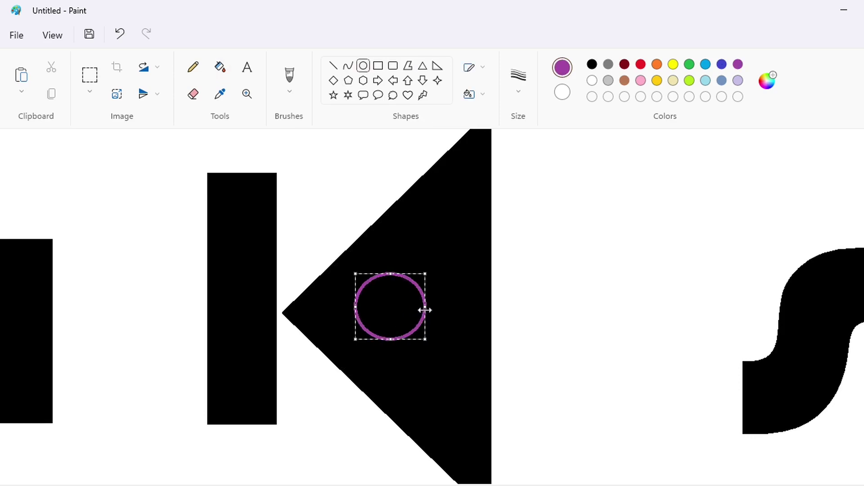
{"action": "left_click_drag", "start_coordinate": [392, 308], "coordinate": [337, 313]}
{"action": "key", "text": "Left"}
{"action": "key", "text": "Left"}
{"action": "key", "text": "Left"}
{"action": "left_click", "coordinate": [556, 296]}
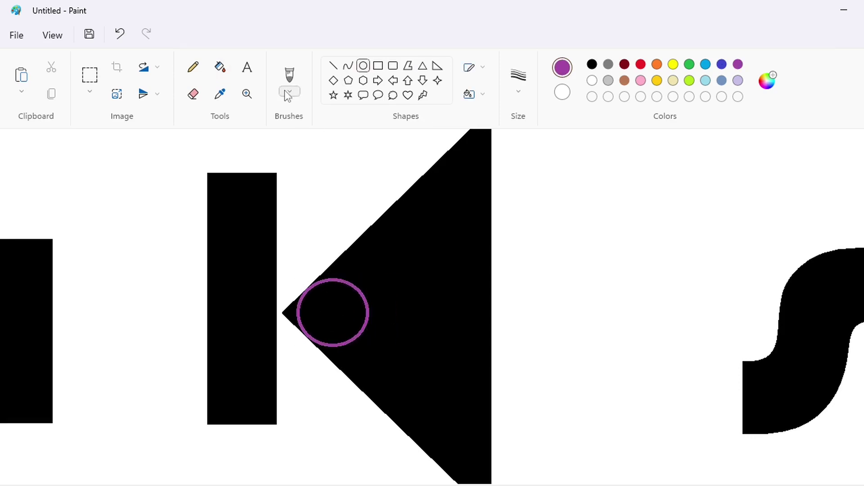
Round the triangle's tip by clearing the point outside the circle with a white fill and filling the circle's outline with black
{"action": "left_click", "coordinate": [221, 67]}
{"action": "left_click", "coordinate": [592, 80]}
{"action": "left_click", "coordinate": [289, 312]}
{"action": "left_click", "coordinate": [592, 64]}
{"action": "left_click", "coordinate": [369, 310]}
{"action": "left_click", "coordinate": [89, 74]}
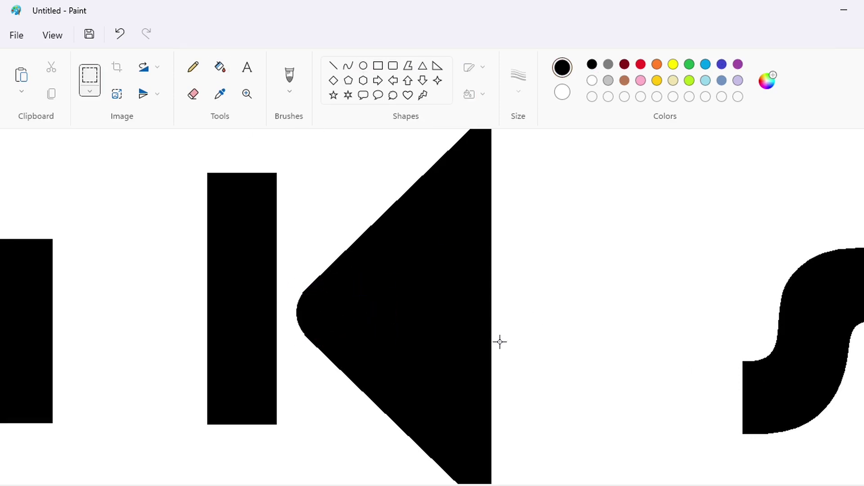
Draw a white triangle outline over the black triangle, turn it to point at the k's stem, and enlarge it to form the arm's inner edge
{"action": "scroll", "coordinate": [500, 342], "scroll_direction": "up", "scroll_amount": 1}
{"action": "left_click", "coordinate": [423, 66]}
{"action": "left_click", "coordinate": [592, 81]}
{"action": "left_click_drag", "start_coordinate": [415, 284], "coordinate": [523, 367]}
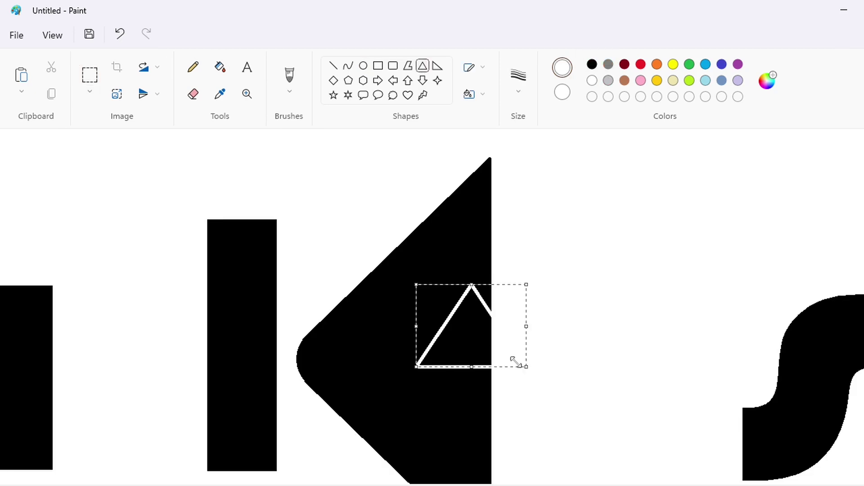
{"action": "left_click", "coordinate": [143, 94]}
{"action": "left_click", "coordinate": [130, 131]}
{"action": "scroll", "coordinate": [459, 333], "scroll_direction": "down", "scroll_amount": 2}
{"action": "left_click_drag", "start_coordinate": [478, 312], "coordinate": [577, 483]}
{"action": "left_click_drag", "start_coordinate": [440, 384], "coordinate": [418, 309]}
{"action": "scroll", "coordinate": [495, 322], "scroll_direction": "down", "scroll_amount": 2}
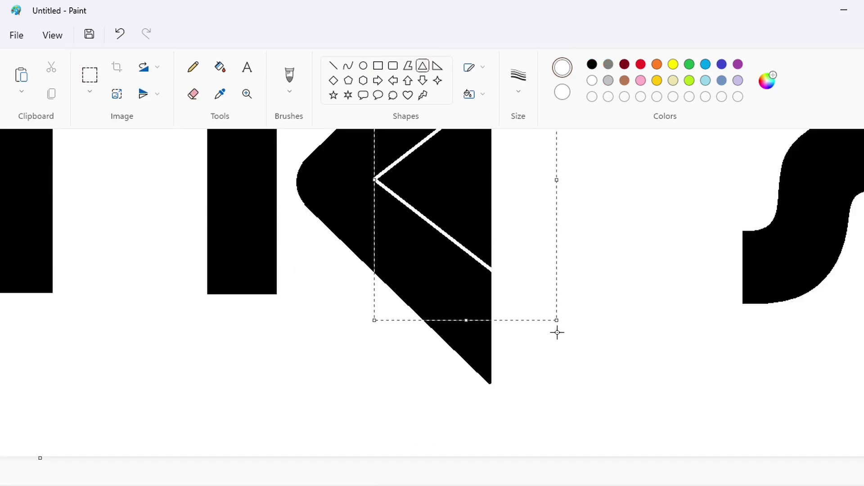
Adjust the white triangle's height, checking it against the black triangle's edges, until its slanted sides run parallel to them
{"action": "left_click_drag", "start_coordinate": [558, 320], "coordinate": [562, 371]}
{"action": "scroll", "coordinate": [513, 382], "scroll_direction": "up", "scroll_amount": 4}
{"action": "left_click_drag", "start_coordinate": [465, 393], "coordinate": [464, 375]}
{"action": "scroll", "coordinate": [585, 379], "scroll_direction": "down", "scroll_amount": 2}
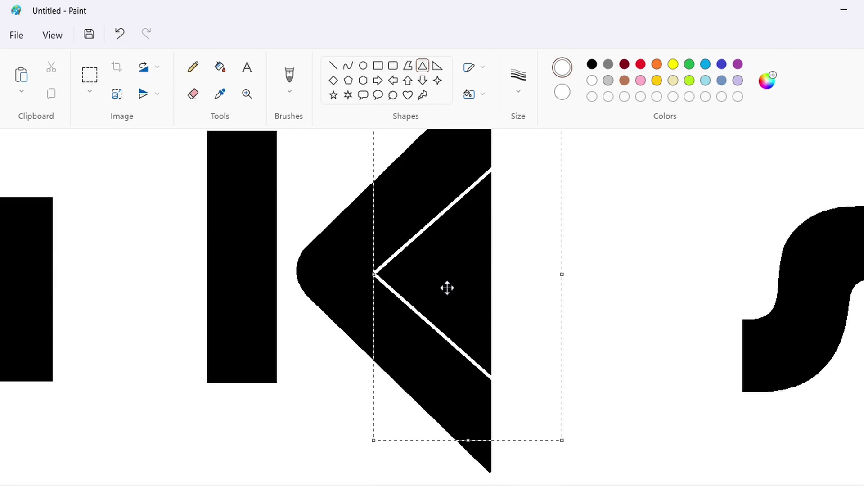
{"action": "left_click_drag", "start_coordinate": [447, 288], "coordinate": [449, 288]}
{"action": "scroll", "coordinate": [613, 333], "scroll_direction": "up", "scroll_amount": 2}
{"action": "left_click_drag", "start_coordinate": [396, 193], "coordinate": [397, 187]}
{"action": "scroll", "coordinate": [639, 293], "scroll_direction": "down", "scroll_amount": 2}
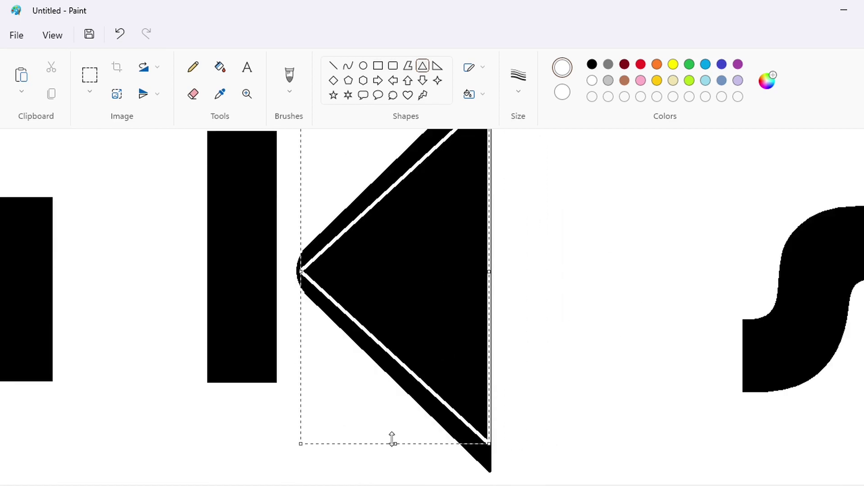
{"action": "left_click_drag", "start_coordinate": [393, 442], "coordinate": [394, 448]}
{"action": "scroll", "coordinate": [585, 370], "scroll_direction": "up", "scroll_amount": 2}
{"action": "scroll", "coordinate": [613, 370], "scroll_direction": "down", "scroll_amount": 2}
{"action": "scroll", "coordinate": [614, 369], "scroll_direction": "up", "scroll_amount": 2}
{"action": "left_click_drag", "start_coordinate": [396, 188], "coordinate": [399, 181]}
{"action": "scroll", "coordinate": [631, 333], "scroll_direction": "down", "scroll_amount": 2}
{"action": "scroll", "coordinate": [631, 333], "scroll_direction": "up", "scroll_amount": 2}
Shift the white triangle horizontally away from the k's stem to leave angled arms of even thickness
{"action": "key", "text": "Right"}
{"action": "key", "text": "Right"}
{"action": "key", "text": "Right"}
{"action": "key", "text": "Right"}
{"action": "key", "text": "Right"}
{"action": "key", "text": "Right"}
{"action": "key", "text": "Right"}
{"action": "key", "text": "Right"}
{"action": "key", "text": "Right"}
{"action": "key", "text": "Right"}
{"action": "key", "text": "Right"}
{"action": "key", "text": "Right"}
{"action": "scroll", "coordinate": [631, 334], "scroll_direction": "down", "scroll_amount": 2}
{"action": "key", "text": "Right"}
{"action": "key", "text": "Right"}
{"action": "key", "text": "Right"}
{"action": "key", "text": "Right"}
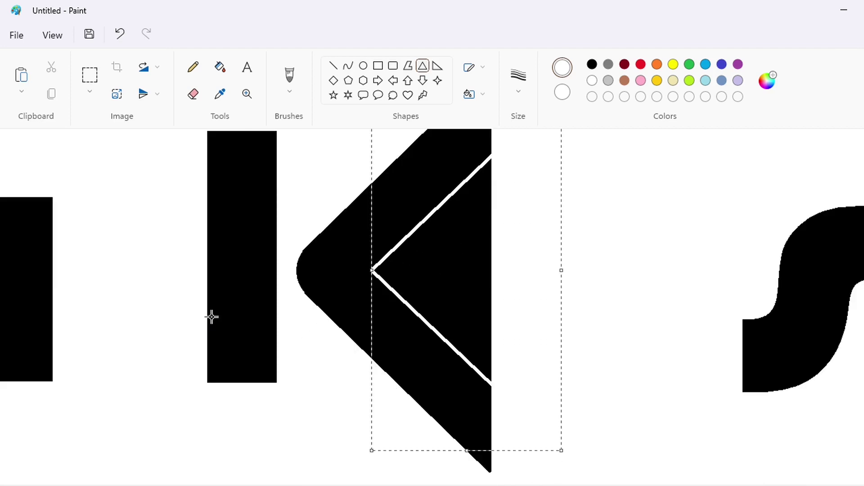
Fill the black area inside the white triangle outline with white, leaving the k's two angled arms
{"action": "left_click", "coordinate": [221, 66]}
{"action": "left_click", "coordinate": [434, 285]}
Try to trim the k's lower arm by drawing a white line across it and filling the cut-off end with white
{"action": "left_click_drag", "start_coordinate": [418, 425], "coordinate": [502, 355]}
{"action": "key", "text": "Left"}
{"action": "key", "text": "Left"}
{"action": "key", "text": "Left"}
{"action": "key", "text": "Left"}
{"action": "key", "text": "Left"}
{"action": "key", "text": "Left"}
{"action": "key", "text": "Left"}
{"action": "key", "text": "Left"}
{"action": "key", "text": "Up"}
{"action": "key", "text": "Up"}
{"action": "key", "text": "Up"}
{"action": "key", "text": "Up"}
{"action": "key", "text": "Up"}
{"action": "key", "text": "Up"}
{"action": "key", "text": "Up"}
{"action": "key", "text": "Up"}
{"action": "key", "text": "Down"}
{"action": "left_click", "coordinate": [509, 383]}
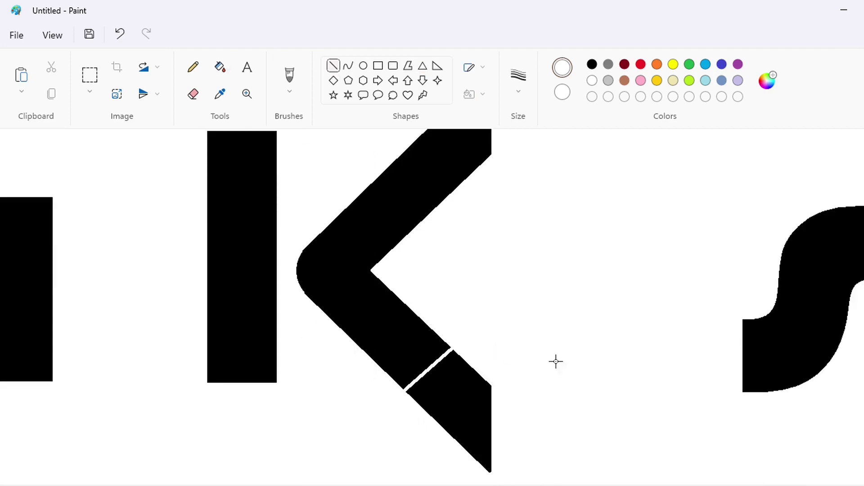
{"action": "left_click", "coordinate": [220, 67]}
{"action": "left_click", "coordinate": [462, 403]}
{"action": "scroll", "coordinate": [563, 403], "scroll_direction": "up", "scroll_amount": 2}
{"action": "left_click", "coordinate": [333, 65]}
{"action": "scroll", "coordinate": [495, 341], "scroll_direction": "down", "scroll_amount": 2}
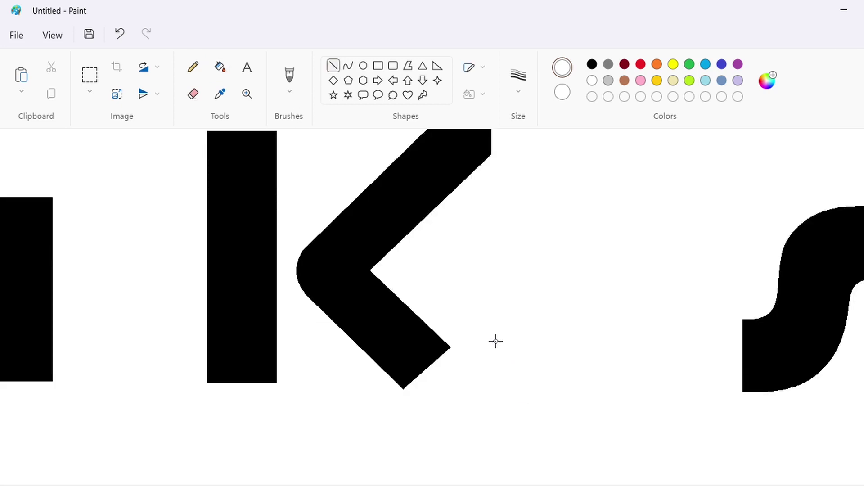
{"action": "key", "text": "ctrl+z"}
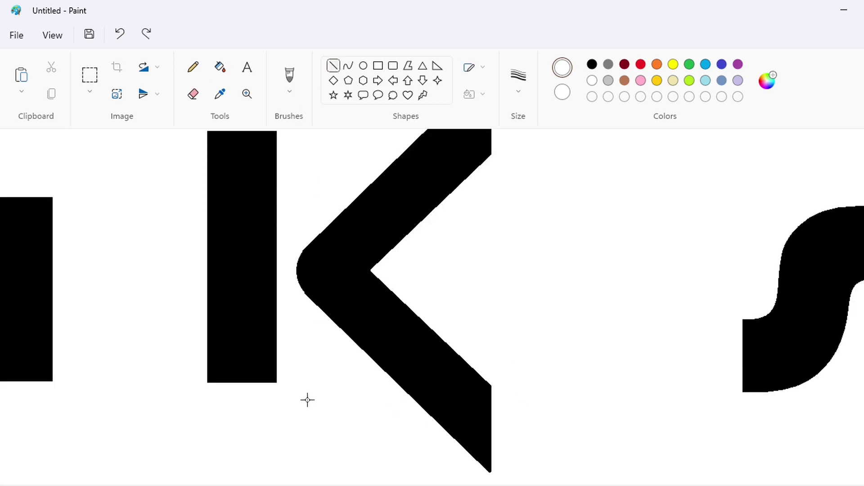
Trim the k's lower arm with a white line at right angles across it, filling the cut-off end with white
{"action": "left_click_drag", "start_coordinate": [380, 407], "coordinate": [469, 315]}
{"action": "key", "text": "Down"}
{"action": "key", "text": "Down"}
{"action": "key", "text": "Down"}
{"action": "key", "text": "Down"}
{"action": "key", "text": "Down"}
{"action": "key", "text": "Down"}
{"action": "key", "text": "Down"}
{"action": "key", "text": "Down"}
{"action": "key", "text": "Right"}
{"action": "key", "text": "Right"}
{"action": "key", "text": "Right"}
{"action": "key", "text": "Right"}
{"action": "key", "text": "Up"}
{"action": "key", "text": "Up"}
{"action": "key", "text": "Up"}
{"action": "key", "text": "Up"}
{"action": "left_click", "coordinate": [571, 383]}
{"action": "left_click", "coordinate": [220, 67]}
{"action": "left_click", "coordinate": [476, 390]}
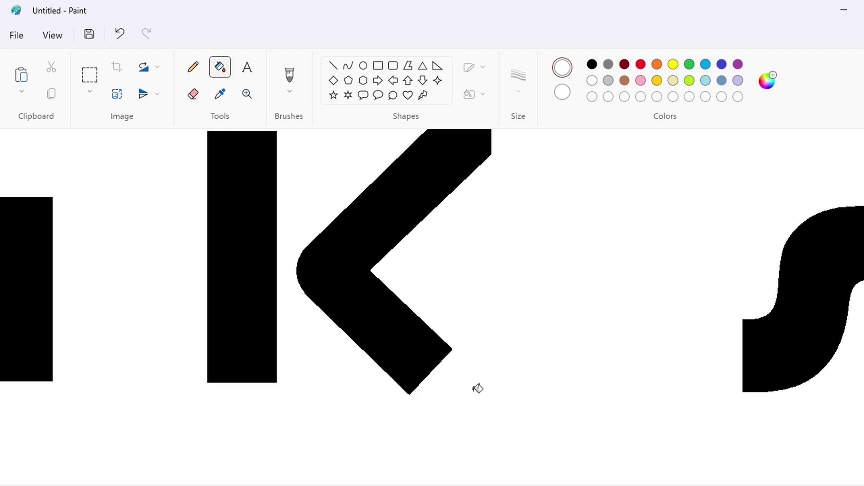
Trim the k's upper arm with a slanted white line across it, filling the cut-off outer piece with white
{"action": "scroll", "coordinate": [478, 388], "scroll_direction": "up", "scroll_amount": 4}
{"action": "scroll", "coordinate": [478, 388], "scroll_direction": "down", "scroll_amount": 2}
{"action": "left_click", "coordinate": [333, 66]}
{"action": "left_click_drag", "start_coordinate": [376, 270], "coordinate": [421, 310]}
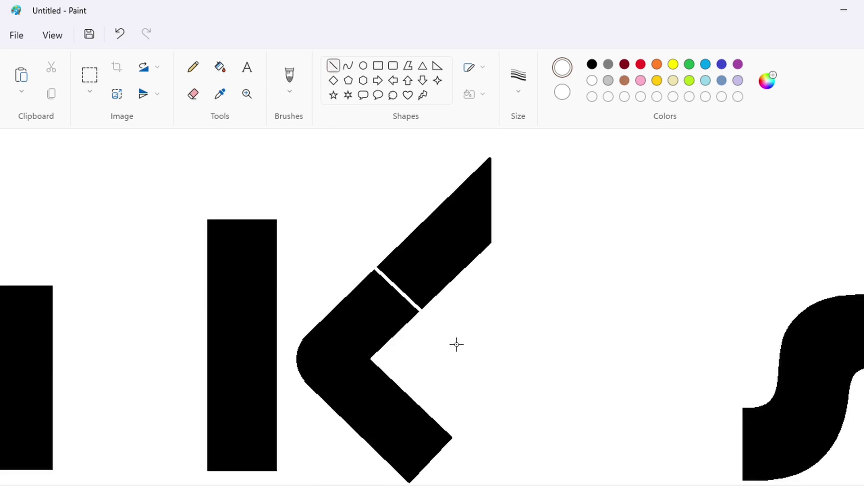
{"action": "key", "text": "Up"}
{"action": "key", "text": "Up"}
{"action": "key", "text": "Up"}
{"action": "key", "text": "Up"}
{"action": "left_click", "coordinate": [220, 67]}
{"action": "left_click", "coordinate": [442, 252]}
Copy the k's trimmed arms and clear the original arms with a white fill
{"action": "left_click", "coordinate": [89, 75]}
{"action": "left_click_drag", "start_coordinate": [288, 201], "coordinate": [509, 485]}
{"action": "key", "text": "ctrl+c"}
{"action": "left_click", "coordinate": [220, 67]}
{"action": "left_click", "coordinate": [357, 323]}
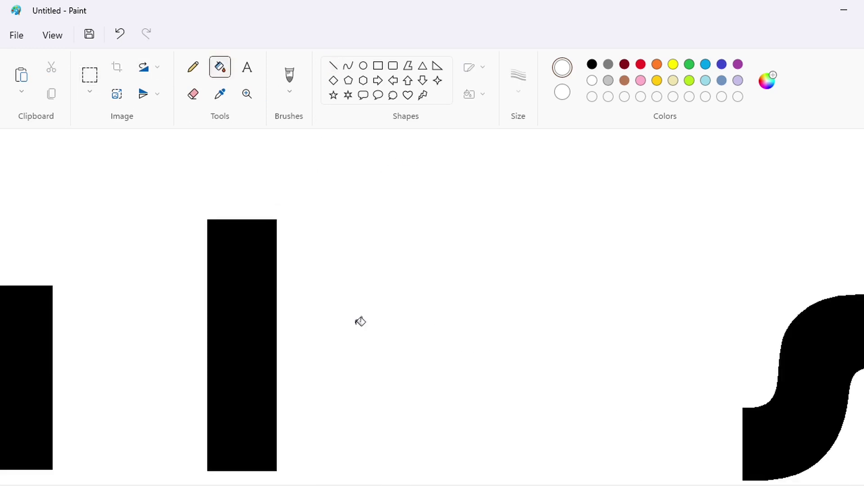
Paste the arms and place them beside the k's stem, leaving only a thin white gap
{"action": "scroll", "coordinate": [360, 321], "scroll_direction": "down", "scroll_amount": 2}
{"action": "key", "text": "ctrl+v"}
{"action": "left_click_drag", "start_coordinate": [80, 309], "coordinate": [296, 281]}
{"action": "key", "text": "Right"}
{"action": "key", "text": "Right"}
{"action": "key", "text": "Right"}
{"action": "key", "text": "Right"}
{"action": "key", "text": "Right"}
{"action": "key", "text": "Right"}
{"action": "key", "text": "Right"}
{"action": "key", "text": "Right"}
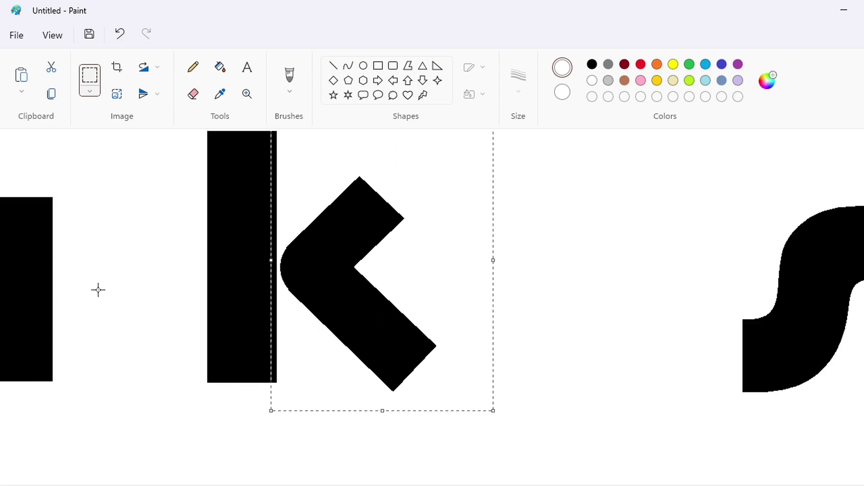
{"action": "left_click", "coordinate": [384, 461]}
{"action": "scroll", "coordinate": [490, 333], "scroll_direction": "down", "scroll_amount": 1}
{"action": "scroll", "coordinate": [491, 333], "scroll_direction": "up", "scroll_amount": 1}
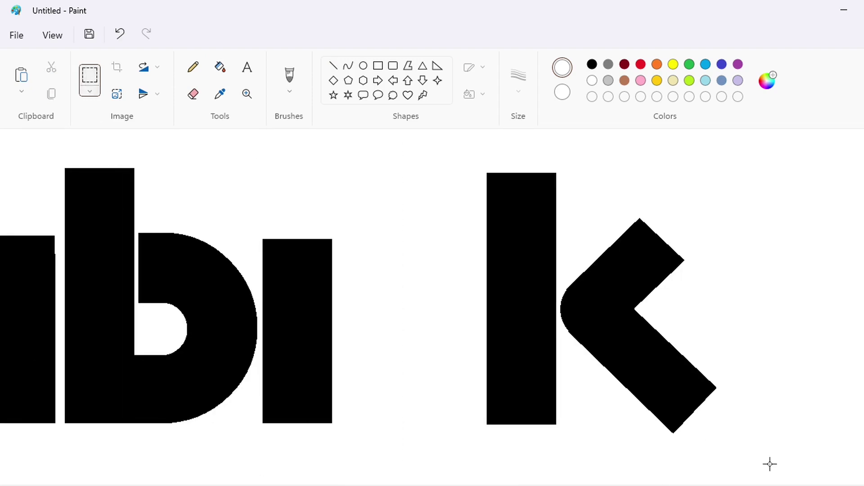
Copy the complete k and clear the original stem and arms with white fills
{"action": "left_click_drag", "start_coordinate": [404, 143], "coordinate": [770, 465]}
{"action": "key", "text": "ctrl+c"}
{"action": "left_click", "coordinate": [221, 70]}
{"action": "left_click", "coordinate": [522, 283]}
{"action": "left_click", "coordinate": [596, 307]}
Paste the k close beside the i, aligning the stem's base with the i's base and leaving a narrow white gap
{"action": "key", "text": "ctrl+v"}
{"action": "left_click_drag", "start_coordinate": [153, 339], "coordinate": [357, 317]}
{"action": "key", "text": "Down"}
{"action": "key", "text": "Down"}
{"action": "key", "text": "Down"}
{"action": "key", "text": "Down"}
{"action": "key", "text": "Down"}
{"action": "key", "text": "Down"}
{"action": "key", "text": "Down"}
{"action": "key", "text": "Down"}
{"action": "key", "text": "Down"}
{"action": "key", "text": "Down"}
{"action": "key", "text": "Down"}
{"action": "key", "text": "Down"}
{"action": "key", "text": "Right"}
{"action": "key", "text": "Right"}
{"action": "key", "text": "Right"}
{"action": "key", "text": "Right"}
{"action": "key", "text": "Right"}
{"action": "key", "text": "Right"}
{"action": "key", "text": "Right"}
{"action": "key", "text": "Right"}
{"action": "key", "text": "Right"}
{"action": "key", "text": "Right"}
{"action": "key", "text": "Right"}
{"action": "key", "text": "Right"}
{"action": "key", "text": "Right"}
{"action": "key", "text": "Right"}
{"action": "key", "text": "Right"}
{"action": "key", "text": "Right"}
{"action": "key", "text": "Right"}
{"action": "key", "text": "Right"}
{"action": "key", "text": "Right"}
{"action": "key", "text": "Right"}
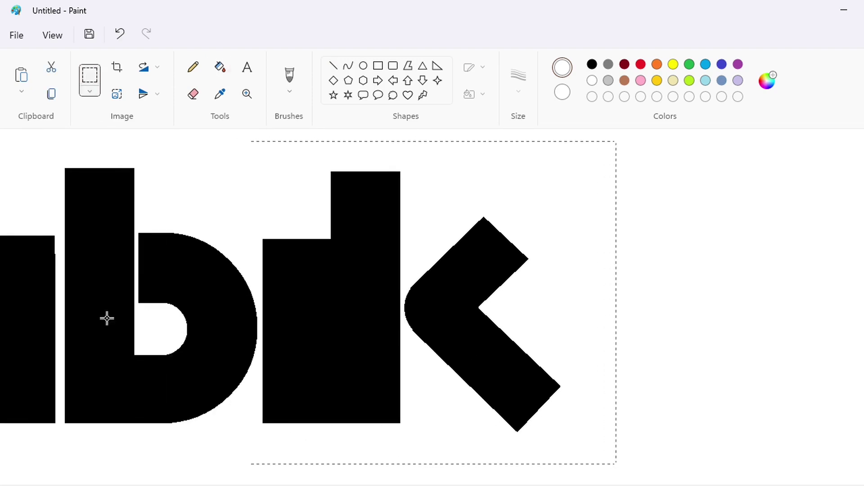
{"action": "key", "text": "Right"}
{"action": "key", "text": "Right"}
{"action": "key", "text": "Right"}
{"action": "key", "text": "Right"}
{"action": "key", "text": "Right"}
{"action": "key", "text": "Right"}
{"action": "key", "text": "Right"}
{"action": "key", "text": "Right"}
{"action": "key", "text": "Right"}
{"action": "key", "text": "Right"}
{"action": "key", "text": "Right"}
{"action": "key", "text": "Right"}
{"action": "key", "text": "Right"}
{"action": "key", "text": "Right"}
{"action": "key", "text": "Right"}
{"action": "key", "text": "Right"}
{"action": "key", "text": "Right"}
{"action": "key", "text": "Right"}
{"action": "key", "text": "Right"}
{"action": "key", "text": "Right"}
{"action": "key", "text": "Left"}
{"action": "key", "text": "Left"}
{"action": "key", "text": "Left"}
{"action": "key", "text": "Left"}
{"action": "key", "text": "Left"}
{"action": "key", "text": "Left"}
{"action": "key", "text": "Left"}
{"action": "key", "text": "Left"}
{"action": "key", "text": "Left"}
{"action": "key", "text": "Left"}
{"action": "key", "text": "Left"}
{"action": "key", "text": "Left"}
{"action": "key", "text": "Left"}
{"action": "key", "text": "Left"}
{"action": "left_click", "coordinate": [107, 313]}
Cut the s and paste it nearer to the k, leaving a gap between the two letters
{"action": "left_click_drag", "start_coordinate": [384, 484], "coordinate": [735, 484]}
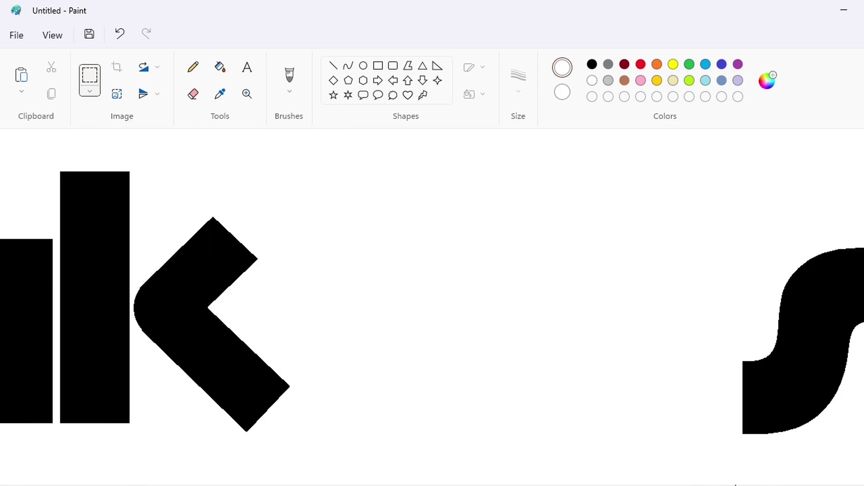
{"action": "key", "text": "ctrl+x"}
{"action": "key", "text": "ctrl+v"}
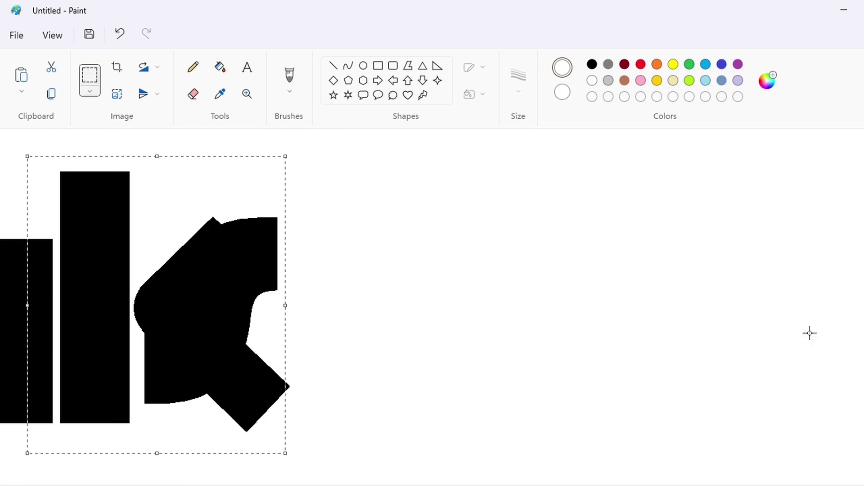
{"action": "left_click_drag", "start_coordinate": [222, 311], "coordinate": [500, 321]}
{"action": "left_click", "coordinate": [768, 380]}
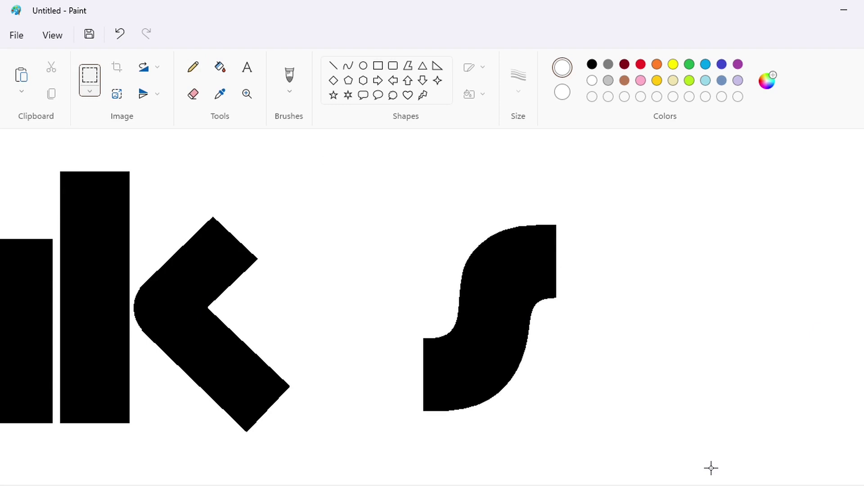
Add a black letter z in Bauhaus 93 in the empty space beside the s
{"action": "left_click", "coordinate": [247, 68]}
{"action": "left_click", "coordinate": [606, 280]}
{"action": "type", "text": "z"}
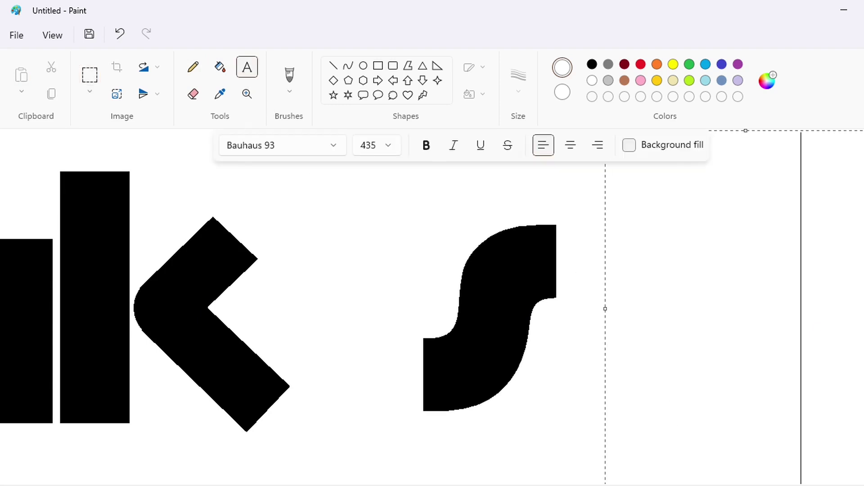
{"action": "key", "text": "BackSpace"}
{"action": "left_click", "coordinate": [592, 65]}
{"action": "type", "text": "z"}
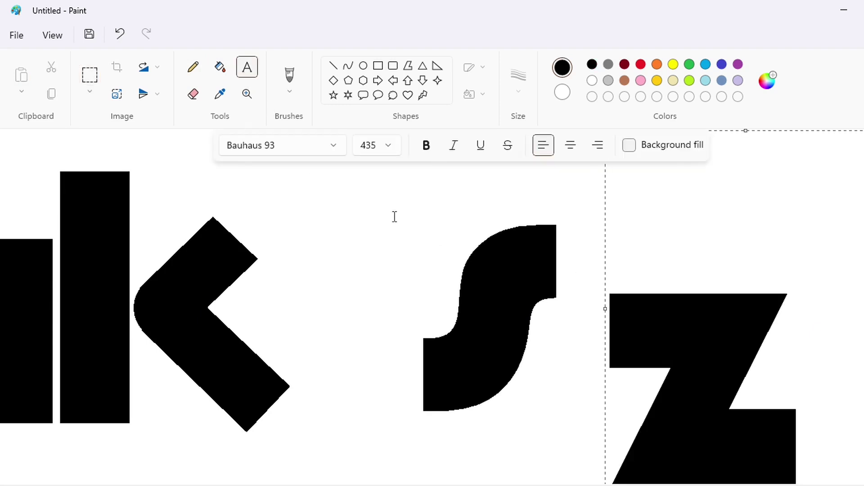
Set the z's font size to 420
{"action": "left_click", "coordinate": [389, 146]}
{"action": "left_click", "coordinate": [822, 280]}
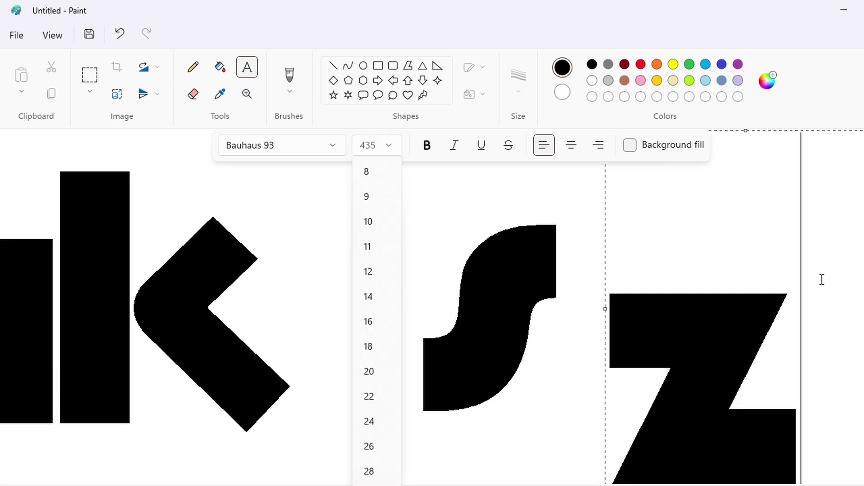
{"action": "key", "text": "BackSpace"}
{"action": "left_click", "coordinate": [388, 148]}
{"action": "type", "text": "420"}
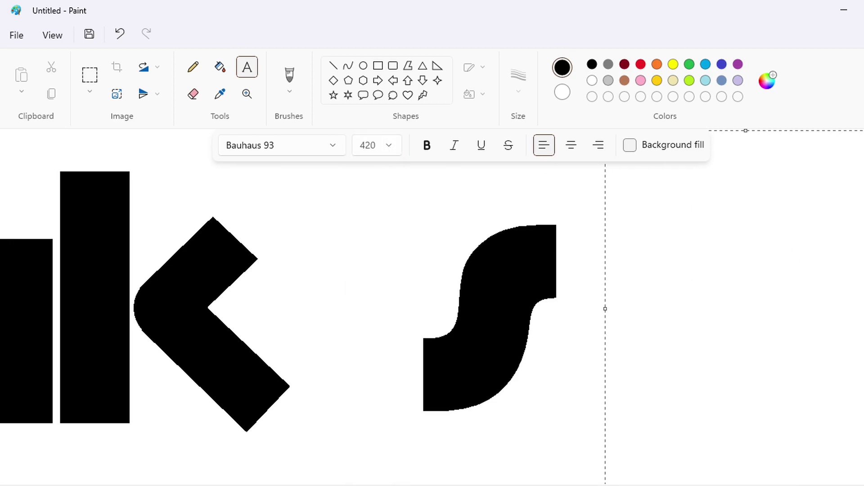
{"action": "key", "text": "Return"}
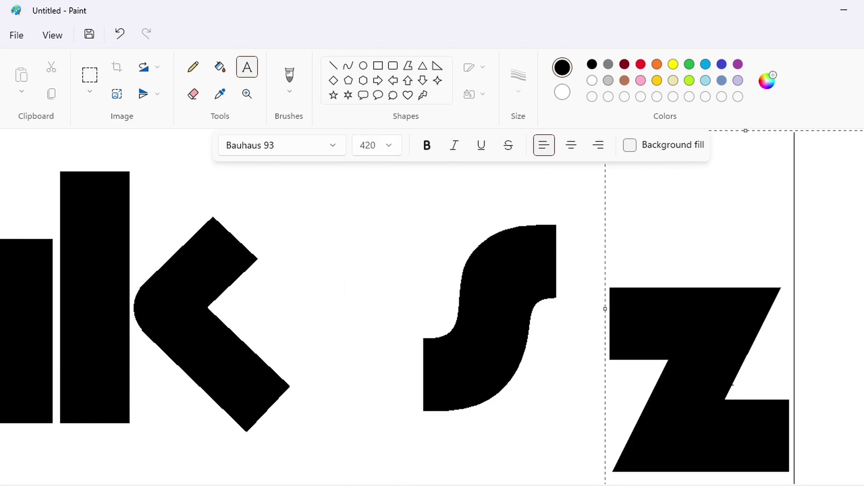
Move the z up level with the s and cut it from the canvas
{"action": "left_click", "coordinate": [89, 75]}
{"action": "left_click_drag", "start_coordinate": [568, 227], "coordinate": [836, 485]}
{"action": "key", "text": "ctrl+c"}
{"action": "key", "text": "ctrl+v"}
{"action": "key", "text": "ctrl+z"}
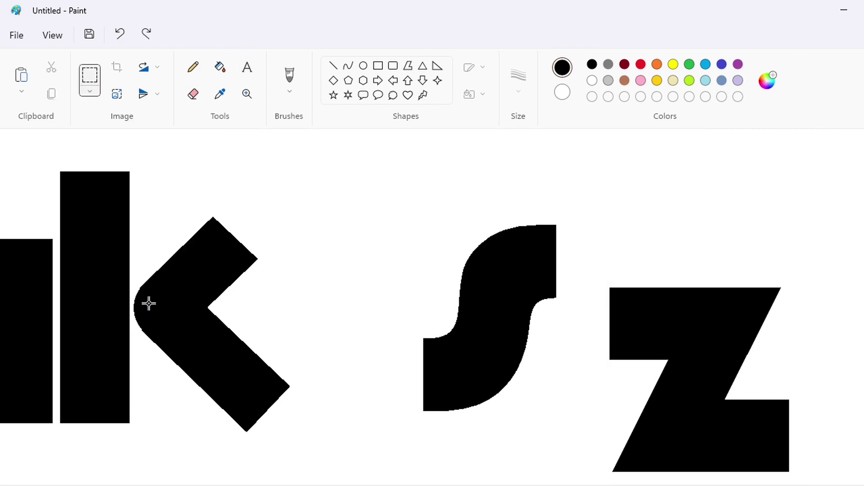
{"action": "left_click_drag", "start_coordinate": [569, 228], "coordinate": [835, 485]}
{"action": "left_click_drag", "start_coordinate": [668, 367], "coordinate": [666, 306]}
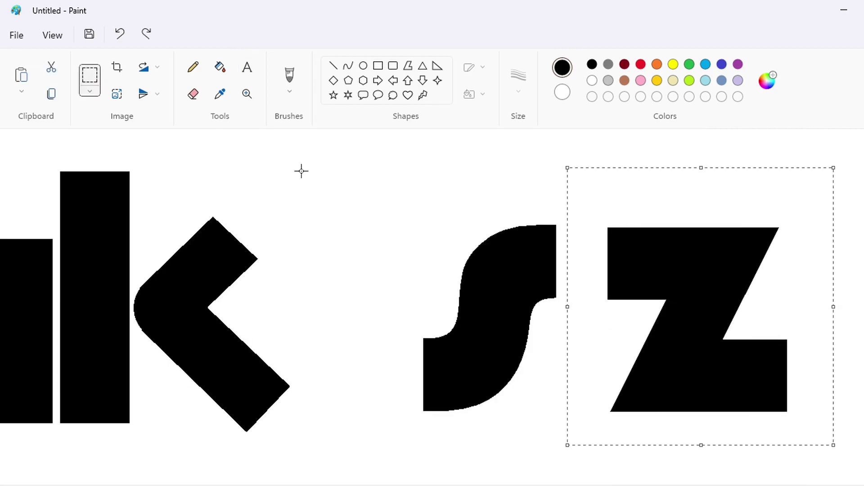
{"action": "key", "text": "ctrl+x"}
Clear the old s with a white fill and paste the z in its place
{"action": "left_click", "coordinate": [220, 67]}
{"action": "left_click", "coordinate": [592, 81]}
{"action": "left_click", "coordinate": [523, 267]}
{"action": "key", "text": "ctrl+v"}
{"action": "left_click_drag", "start_coordinate": [135, 274], "coordinate": [508, 325]}
Flip the z horizontally so it forms an angular s, and raise it slightly
{"action": "left_click", "coordinate": [150, 94]}
{"action": "left_click", "coordinate": [156, 131]}
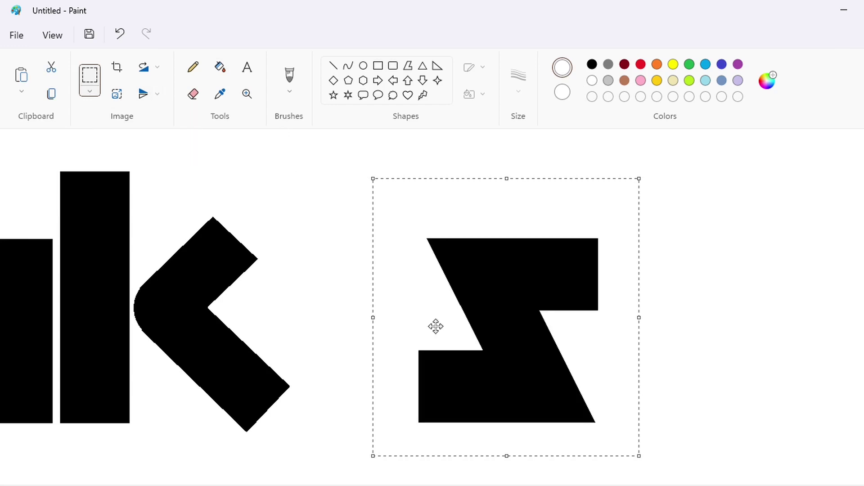
{"action": "left_click_drag", "start_coordinate": [436, 326], "coordinate": [436, 315]}
{"action": "left_click", "coordinate": [741, 368]}
Draw two parallel black diagonal lines outward from the two inner corners of the angular s
{"action": "left_click", "coordinate": [334, 65]}
{"action": "left_click", "coordinate": [592, 64]}
{"action": "left_click_drag", "start_coordinate": [496, 348], "coordinate": [366, 240]}
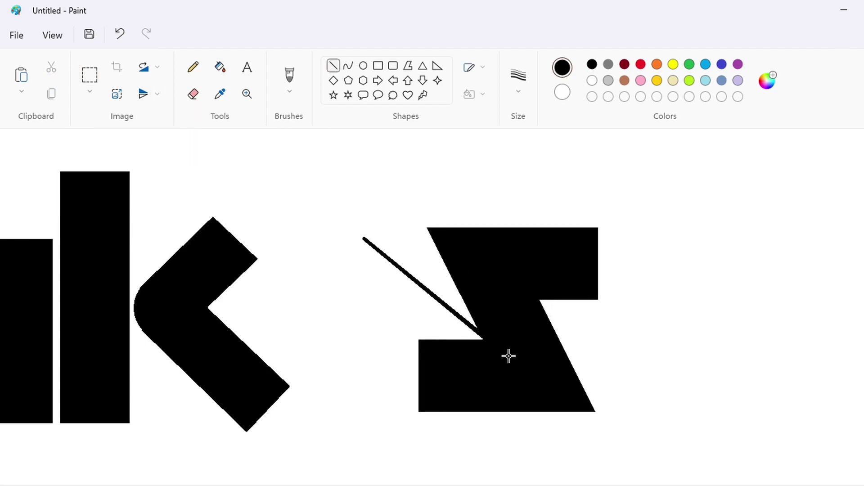
{"action": "left_click_drag", "start_coordinate": [541, 300], "coordinate": [670, 403]}
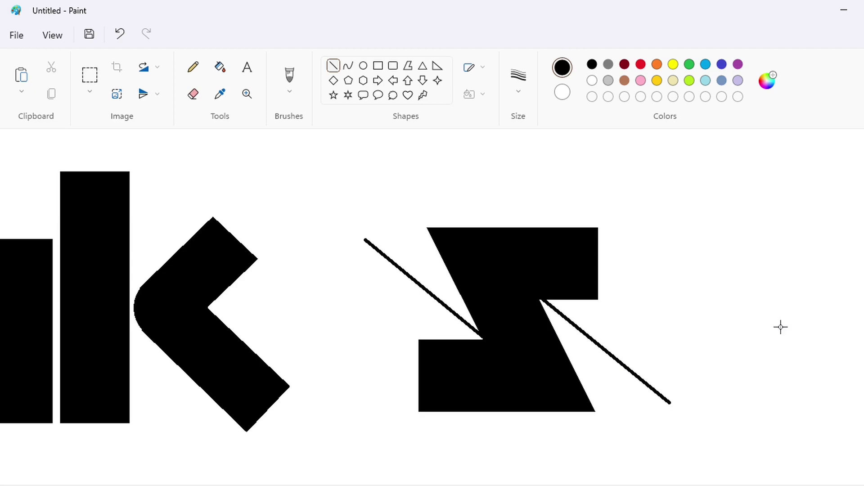
Draw a purple circle outline sized for the curves of the s and place it in the blank space beside the letter
{"action": "left_click", "coordinate": [738, 64]}
{"action": "left_click_drag", "start_coordinate": [477, 257], "coordinate": [560, 340]}
{"action": "key", "text": "ctrl+z"}
{"action": "left_click", "coordinate": [364, 66]}
{"action": "left_click_drag", "start_coordinate": [440, 239], "coordinate": [530, 333]}
{"action": "left_click_drag", "start_coordinate": [470, 289], "coordinate": [470, 280]}
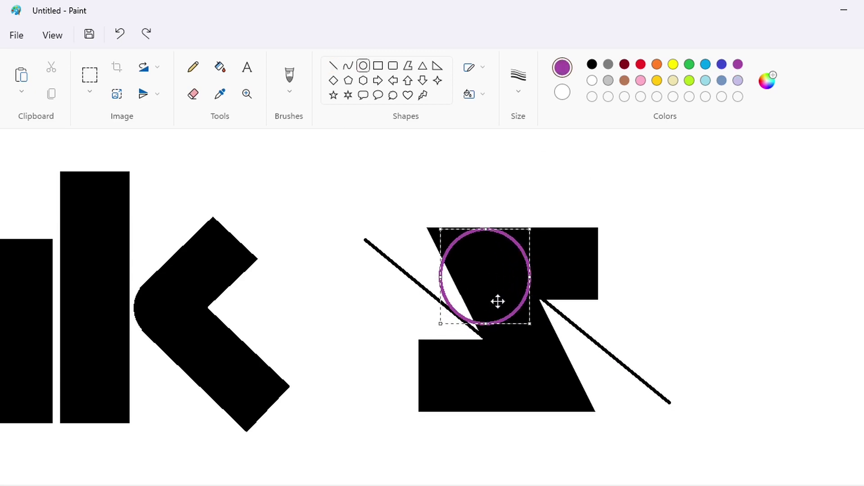
{"action": "left_click_drag", "start_coordinate": [530, 323], "coordinate": [530, 325]}
{"action": "mouse_move", "coordinate": [529, 281]}
{"action": "left_mouse_down"}
{"action": "mouse_move", "coordinate": [742, 263]}
{"action": "mouse_move", "coordinate": [515, 270]}
{"action": "left_mouse_up"}
{"action": "left_click", "coordinate": [626, 245]}
{"action": "key", "text": "ctrl+z"}
Place a copy of the purple circle over the upper-left part of the s, aligned with its top edge
{"action": "left_click", "coordinate": [90, 75]}
{"action": "left_click_drag", "start_coordinate": [651, 183], "coordinate": [811, 349]}
{"action": "left_click_drag", "start_coordinate": [728, 264], "coordinate": [496, 285]}
{"action": "key", "text": "Down"}
{"action": "key", "text": "Up"}
{"action": "key", "text": "Left"}
{"action": "key", "text": "Left"}
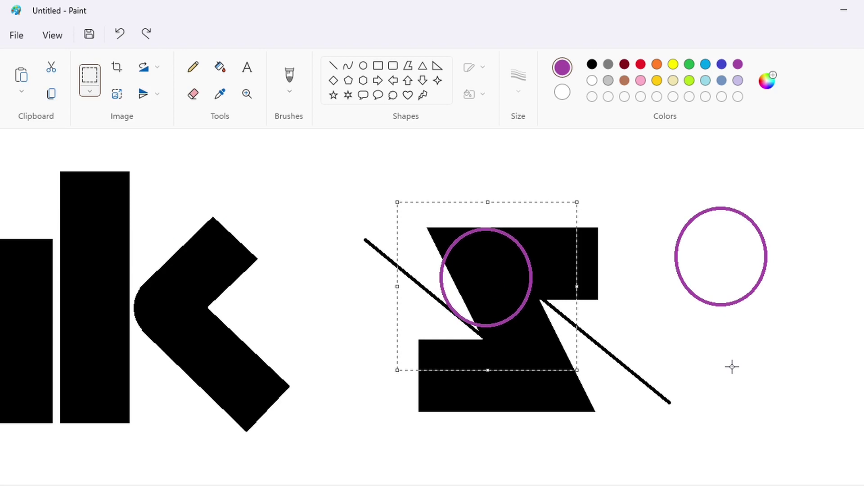
Paste a second purple circle over the lower-right part of the s, aligned with its bottom edge
{"action": "key", "text": "ctrl+v"}
{"action": "left_click_drag", "start_coordinate": [119, 235], "coordinate": [557, 363]}
{"action": "key", "text": "Down"}
{"action": "key", "text": "Down"}
{"action": "key", "text": "Down"}
{"action": "key", "text": "Down"}
{"action": "key", "text": "Down"}
{"action": "key", "text": "Down"}
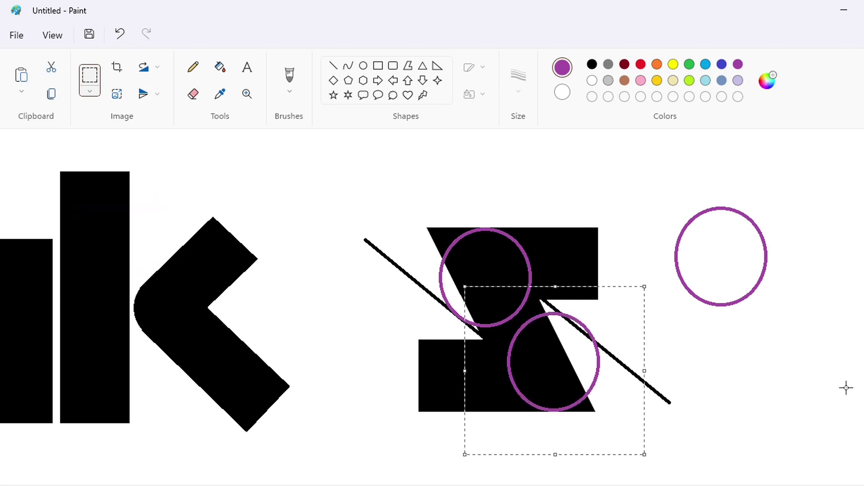
{"action": "key", "text": "Left"}
{"action": "key", "text": "Left"}
{"action": "key", "text": "Left"}
{"action": "key", "text": "Left"}
{"action": "key", "text": "Left"}
{"action": "key", "text": "Left"}
{"action": "key", "text": "Left"}
{"action": "key", "text": "Left"}
{"action": "key", "text": "Left"}
{"action": "key", "text": "Left"}
{"action": "key", "text": "Left"}
{"action": "key", "text": "Left"}
{"action": "key", "text": "Left"}
{"action": "key", "text": "Right"}
{"action": "key", "text": "Right"}
{"action": "key", "text": "Right"}
{"action": "key", "text": "Right"}
{"action": "key", "text": "Right"}
{"action": "key", "text": "Right"}
{"action": "left_click", "coordinate": [847, 388]}
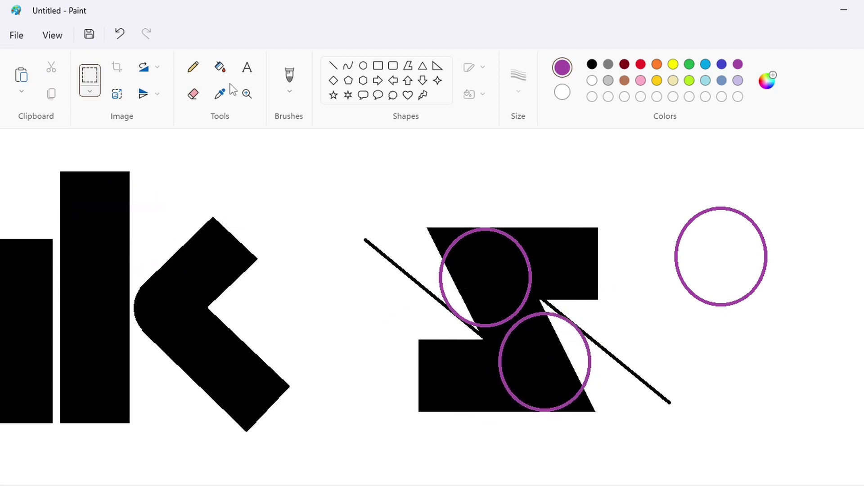
Fill the areas of the s and diagonal lines outside the purple circles with white
{"action": "left_click", "coordinate": [220, 67]}
{"action": "left_click", "coordinate": [592, 81]}
{"action": "left_click", "coordinate": [428, 287]}
{"action": "left_click", "coordinate": [612, 339]}
{"action": "left_click", "coordinate": [585, 395]}
Fill the circles, their purple outlines and the small remaining gaps in the s with black
{"action": "left_click", "coordinate": [592, 64]}
{"action": "left_click", "coordinate": [462, 300]}
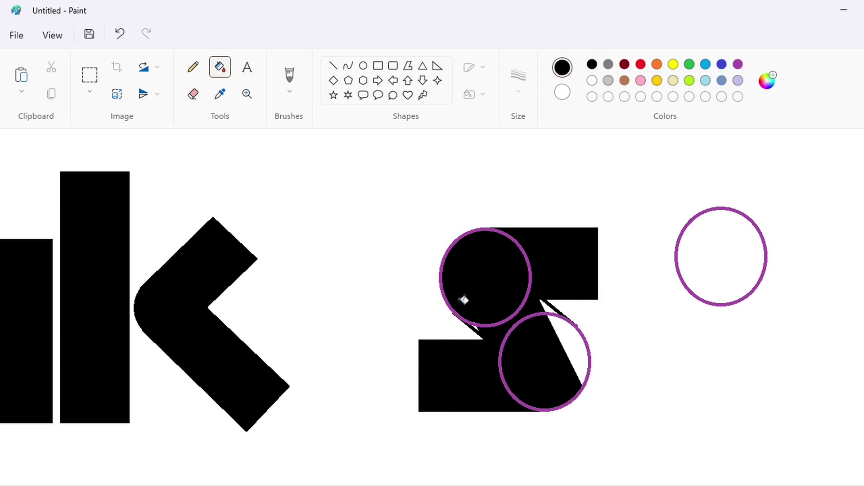
{"action": "left_click", "coordinate": [566, 338]}
{"action": "left_click", "coordinate": [521, 321]}
{"action": "left_click", "coordinate": [521, 255]}
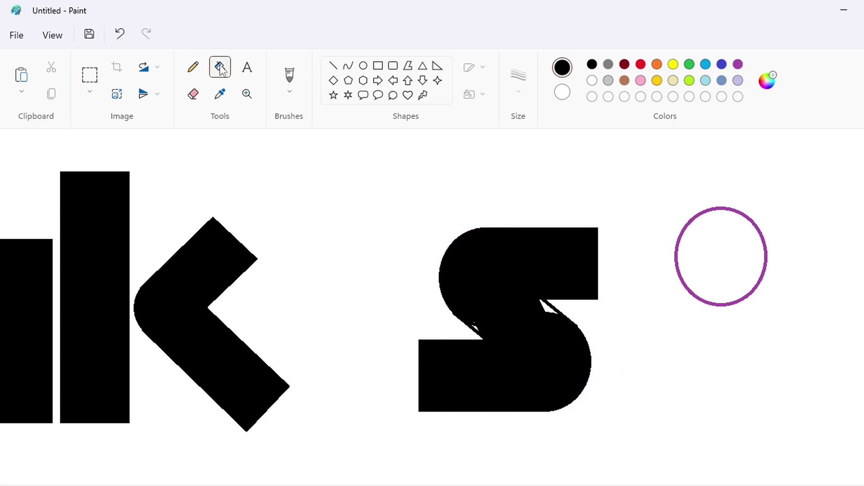
{"action": "left_click", "coordinate": [193, 67]}
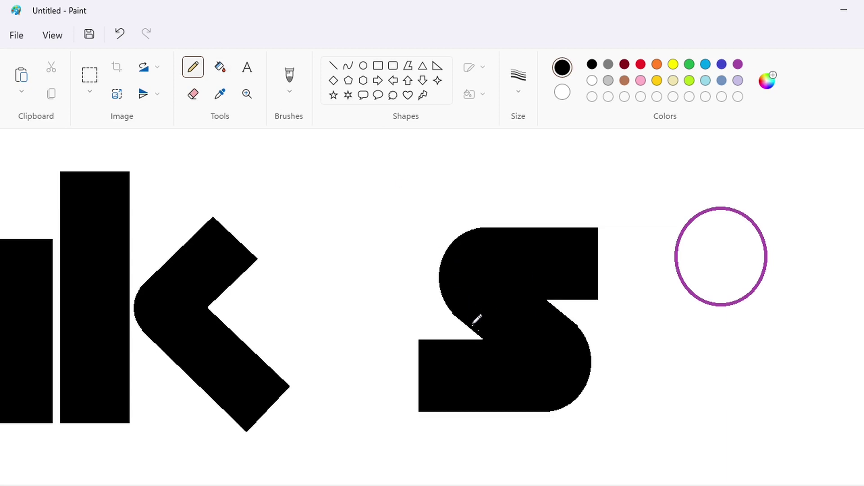
Draw a vertical white line across the lower arm of the s, aligned with the outer edge of its upper curve
{"action": "left_click", "coordinate": [335, 67]}
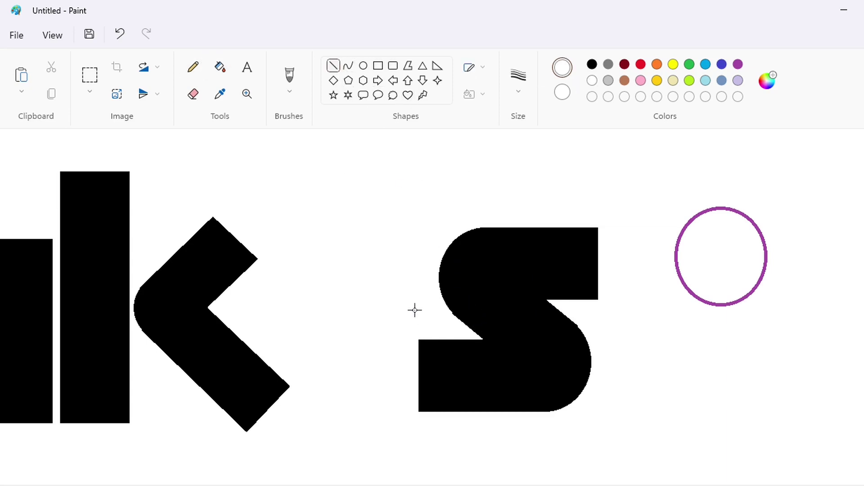
{"action": "left_click_drag", "start_coordinate": [417, 281], "coordinate": [417, 424]}
{"action": "key", "text": "Right"}
{"action": "key", "text": "Right"}
{"action": "key", "text": "Right"}
{"action": "key", "text": "Right"}
{"action": "key", "text": "Right"}
{"action": "key", "text": "Right"}
{"action": "key", "text": "Right"}
{"action": "key", "text": "Right"}
{"action": "key", "text": "Right"}
{"action": "key", "text": "Right"}
{"action": "key", "text": "Right"}
{"action": "key", "text": "Right"}
{"action": "key", "text": "Right"}
{"action": "key", "text": "Right"}
{"action": "key", "text": "Right"}
{"action": "key", "text": "Right"}
{"action": "key", "text": "Right"}
{"action": "key", "text": "Left"}
{"action": "key", "text": "Left"}
{"action": "key", "text": "Right"}
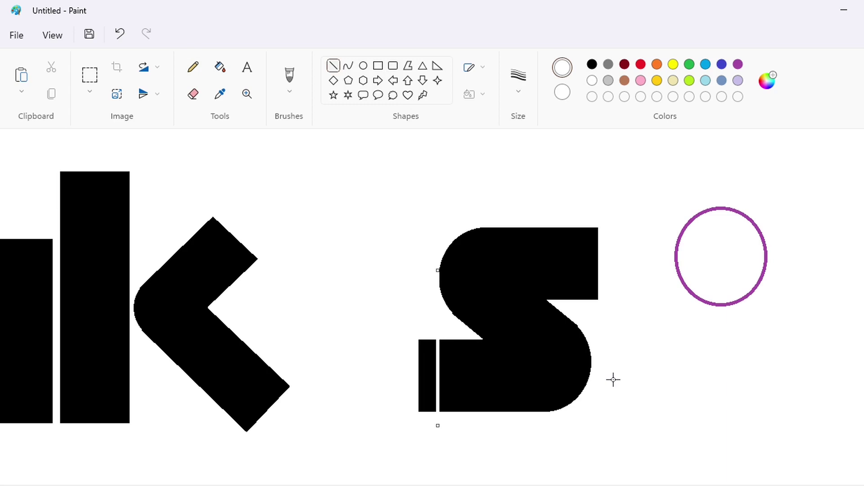
{"action": "key", "text": "Left"}
{"action": "left_click", "coordinate": [614, 380]}
Draw a vertical white line across the upper arm of the s, aligned with the outer edge of its lower curve
{"action": "left_click_drag", "start_coordinate": [599, 197], "coordinate": [600, 375]}
{"action": "key", "text": "Left"}
{"action": "key", "text": "Left"}
{"action": "key", "text": "Left"}
{"action": "key", "text": "Left"}
{"action": "key", "text": "Left"}
{"action": "key", "text": "Left"}
{"action": "key", "text": "Right"}
{"action": "left_click", "coordinate": [665, 222]}
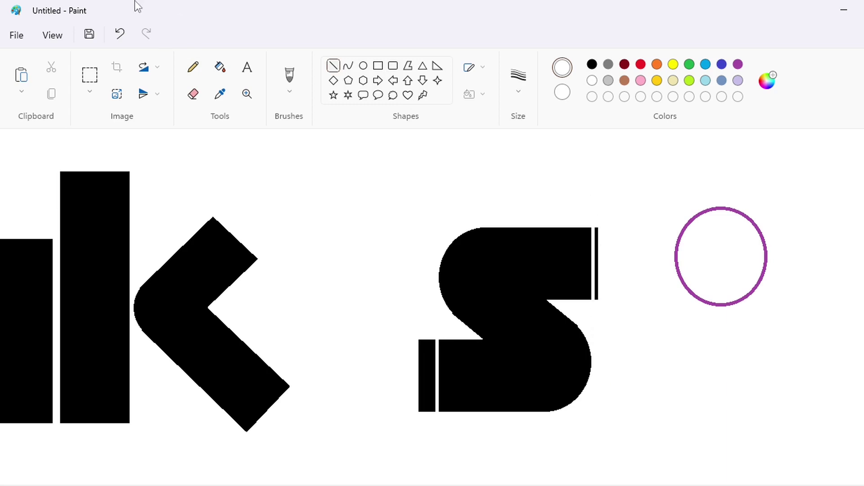
Clear the two cut-off arm ends and the spare purple circle with white fills
{"action": "left_click", "coordinate": [220, 67]}
{"action": "left_click", "coordinate": [427, 376]}
{"action": "left_click", "coordinate": [597, 275]}
{"action": "left_click", "coordinate": [679, 276]}
Copy the finished s and clear the original with a white fill
{"action": "left_click", "coordinate": [90, 75]}
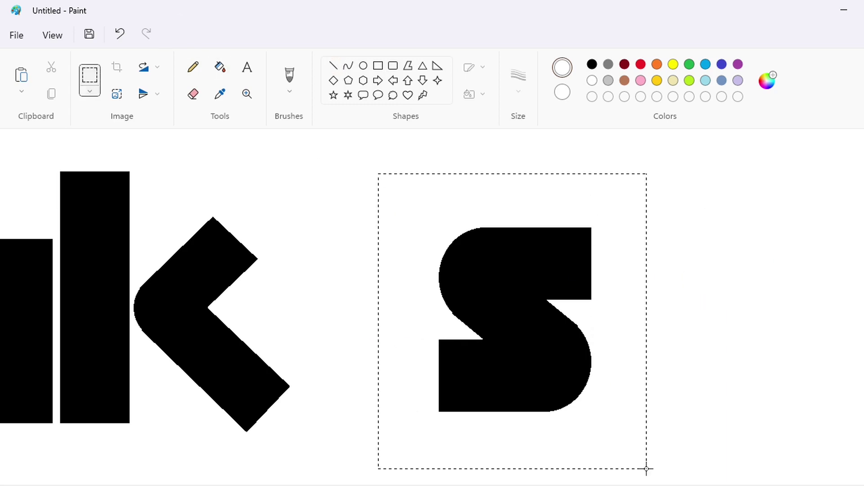
{"action": "left_click_drag", "start_coordinate": [646, 469], "coordinate": [647, 469]}
{"action": "key", "text": "ctrl+c"}
{"action": "left_click", "coordinate": [220, 67]}
{"action": "left_click", "coordinate": [496, 283]}
Try to place the pasted s over the k with its base level with the k's stem
{"action": "key", "text": "ctrl+v"}
{"action": "left_click_drag", "start_coordinate": [113, 295], "coordinate": [171, 349]}
{"action": "key", "text": "Down"}
{"action": "key", "text": "Down"}
{"action": "key", "text": "Down"}
{"action": "key", "text": "Down"}
{"action": "key", "text": "Down"}
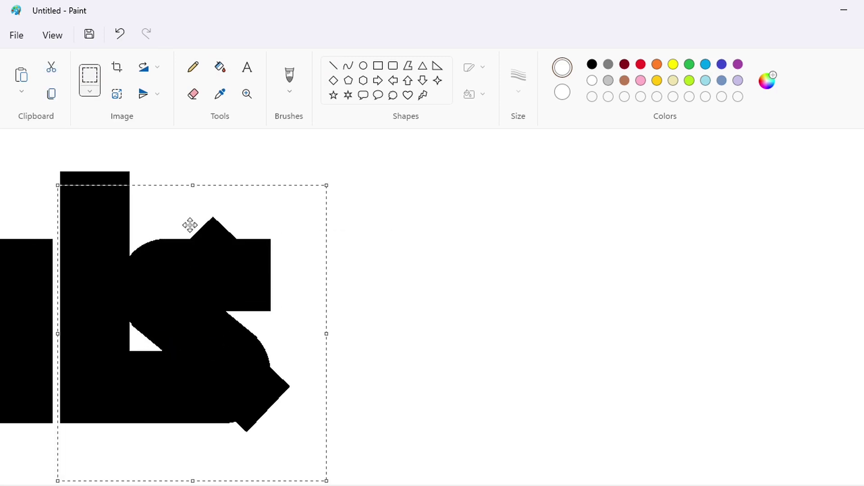
{"action": "left_click_drag", "start_coordinate": [268, 337], "coordinate": [191, 314]}
{"action": "key", "text": "ctrl+z"}
Try to paste the s over the k and stretch it vertically to about the height of the k's stem
{"action": "key", "text": "ctrl+v"}
{"action": "scroll", "coordinate": [172, 363], "scroll_direction": "up", "scroll_amount": 2}
{"action": "scroll", "coordinate": [181, 315], "scroll_direction": "down", "scroll_amount": 2}
{"action": "scroll", "coordinate": [169, 361], "scroll_direction": "up", "scroll_amount": 4}
{"action": "left_click_drag", "start_coordinate": [170, 362], "coordinate": [171, 261]}
{"action": "scroll", "coordinate": [212, 385], "scroll_direction": "down", "scroll_amount": 3}
{"action": "scroll", "coordinate": [172, 260], "scroll_direction": "up", "scroll_amount": 1}
{"action": "key", "text": "Up"}
{"action": "key", "text": "Up"}
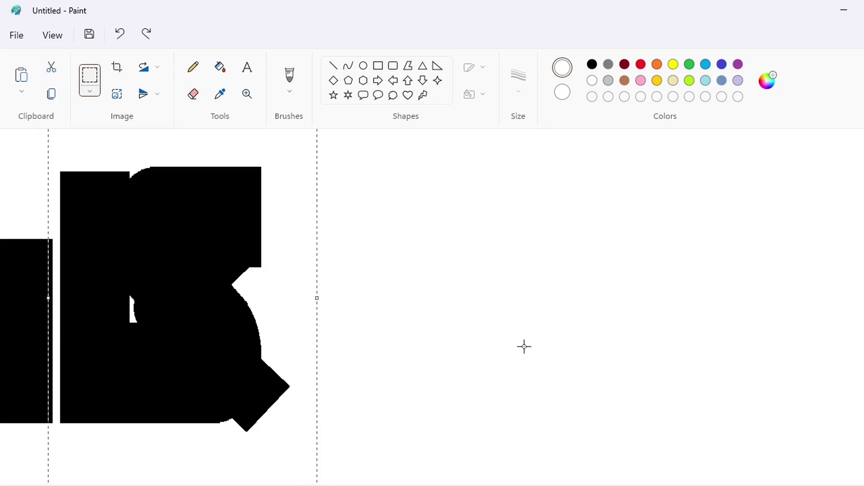
{"action": "key", "text": "ctrl+z"}
Paste the s over the k, stretch it vertically to about the k stem's height, and level its base with the stem
{"action": "key", "text": "ctrl+v"}
{"action": "left_click_drag", "start_coordinate": [132, 286], "coordinate": [179, 343]}
{"action": "key", "text": "Up"}
{"action": "key", "text": "Up"}
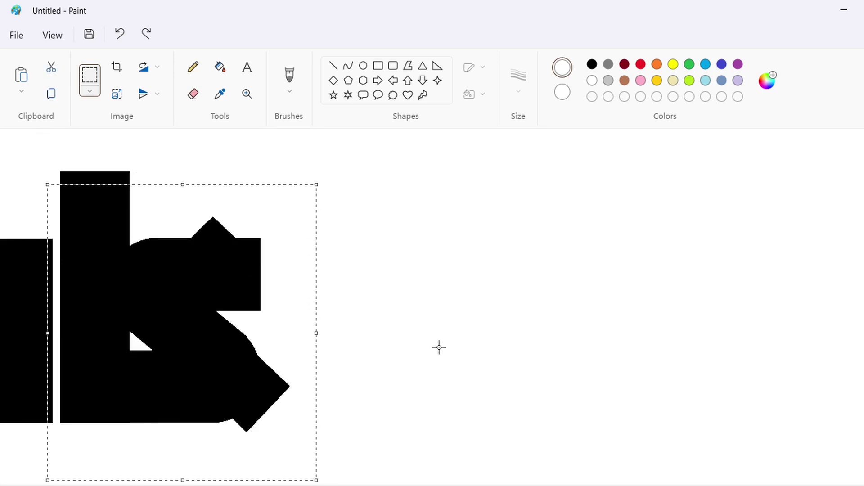
{"action": "scroll", "coordinate": [439, 347], "scroll_direction": "up", "scroll_amount": 2}
{"action": "left_click_drag", "start_coordinate": [183, 273], "coordinate": [199, 161]}
{"action": "scroll", "coordinate": [199, 301], "scroll_direction": "down", "scroll_amount": 2}
{"action": "left_click_drag", "start_coordinate": [199, 306], "coordinate": [207, 330]}
{"action": "key", "text": "Up"}
{"action": "key", "text": "Up"}
{"action": "key", "text": "Up"}
{"action": "key", "text": "Down"}
Move the stretched s off the k and place it beside the k's lower arm with a wide gap
{"action": "left_click_drag", "start_coordinate": [101, 350], "coordinate": [279, 350]}
{"action": "key", "text": "Left"}
{"action": "key", "text": "Left"}
{"action": "key", "text": "Left"}
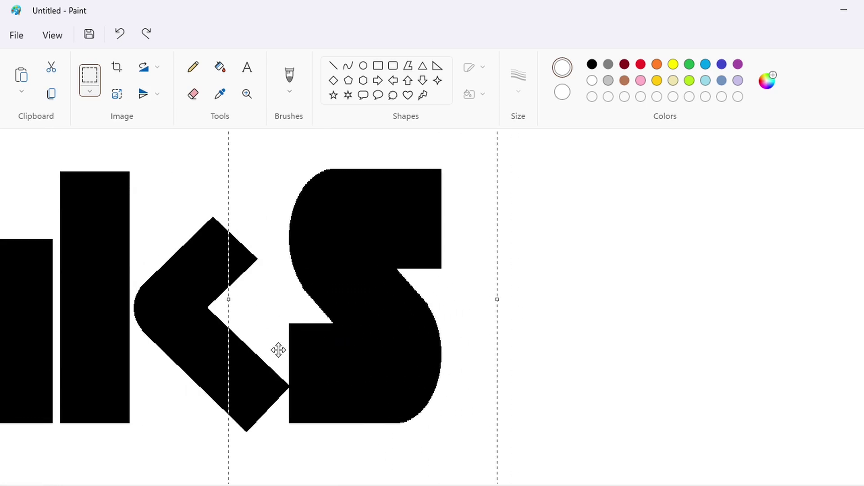
{"action": "key", "text": "Right"}
{"action": "key", "text": "Right"}
{"action": "key", "text": "Right"}
{"action": "key", "text": "Right"}
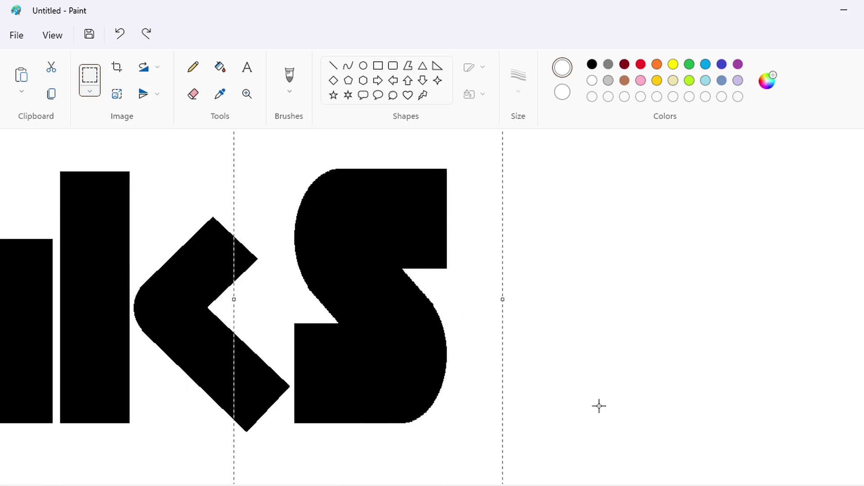
{"action": "left_click_drag", "start_coordinate": [362, 327], "coordinate": [402, 328]}
{"action": "left_click", "coordinate": [660, 369]}
Deepen both notches of the s with white lines and white fills, extending the diagonals and thinning the upper and lower arms
{"action": "left_click", "coordinate": [333, 66]}
{"action": "left_click_drag", "start_coordinate": [360, 303], "coordinate": [382, 331]}
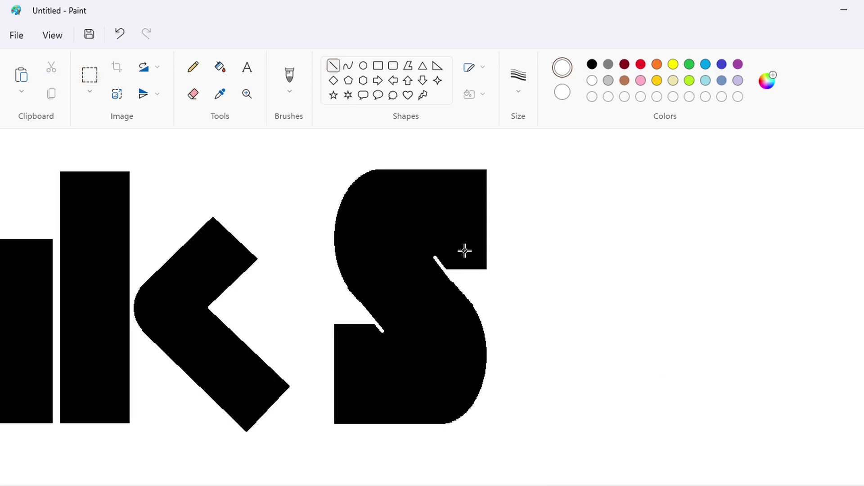
{"action": "left_click_drag", "start_coordinate": [448, 257], "coordinate": [549, 258]}
{"action": "left_click_drag", "start_coordinate": [362, 327], "coordinate": [324, 327]}
{"action": "key", "text": "Down"}
{"action": "key", "text": "Down"}
{"action": "key", "text": "Down"}
{"action": "left_click", "coordinate": [220, 67]}
{"action": "left_click", "coordinate": [350, 327]}
{"action": "left_click", "coordinate": [466, 264]}
Try to place the reshaped s closely beside the k's lower arm with its base level with the k's stem
{"action": "left_click", "coordinate": [96, 81]}
{"action": "left_click_drag", "start_coordinate": [613, 448], "coordinate": [287, 130]}
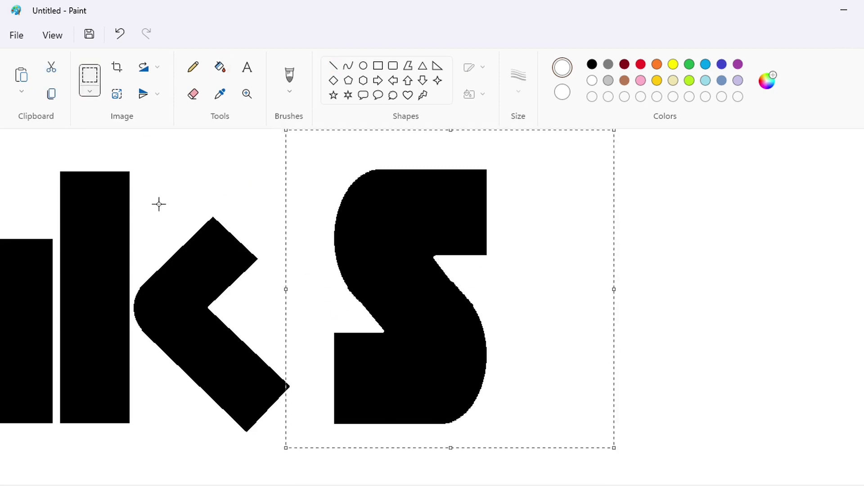
{"action": "left_click_drag", "start_coordinate": [587, 266], "coordinate": [353, 251]}
{"action": "key", "text": "Down"}
{"action": "key", "text": "Down"}
{"action": "key", "text": "Down"}
{"action": "key", "text": "Down"}
{"action": "key", "text": "Down"}
{"action": "key", "text": "Down"}
{"action": "key", "text": "Down"}
{"action": "key", "text": "Down"}
{"action": "key", "text": "Down"}
{"action": "key", "text": "Down"}
{"action": "key", "text": "Down"}
{"action": "key", "text": "Right"}
{"action": "key", "text": "Right"}
{"action": "key", "text": "Right"}
{"action": "key", "text": "Right"}
{"action": "key", "text": "Right"}
{"action": "key", "text": "Right"}
{"action": "key", "text": "Right"}
{"action": "key", "text": "Right"}
{"action": "key", "text": "Right"}
{"action": "key", "text": "Right"}
{"action": "key", "text": "Right"}
{"action": "key", "text": "Right"}
{"action": "key", "text": "Right"}
{"action": "key", "text": "Right"}
{"action": "key", "text": "Right"}
{"action": "key", "text": "Right"}
{"action": "key", "text": "Right"}
{"action": "key", "text": "Right"}
{"action": "key", "text": "Right"}
{"action": "key", "text": "Right"}
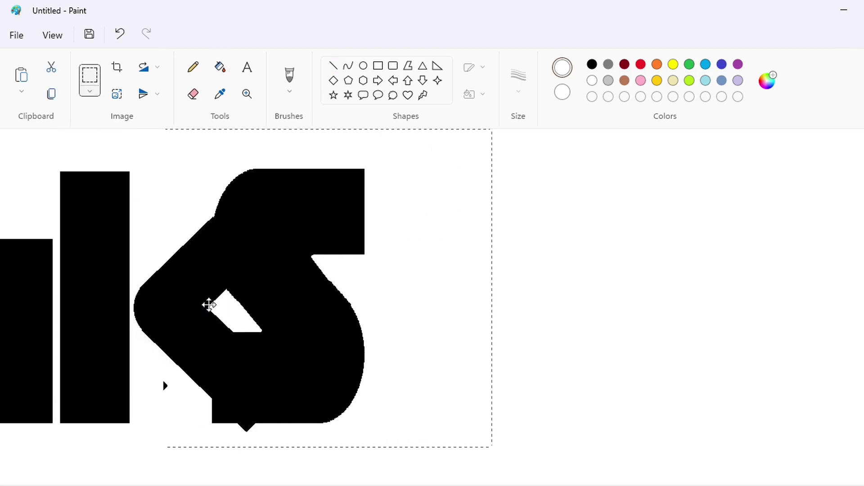
{"action": "key", "text": "Left"}
{"action": "key", "text": "Left"}
{"action": "key", "text": "Left"}
{"action": "key", "text": "Left"}
{"action": "key", "text": "Left"}
{"action": "key", "text": "Left"}
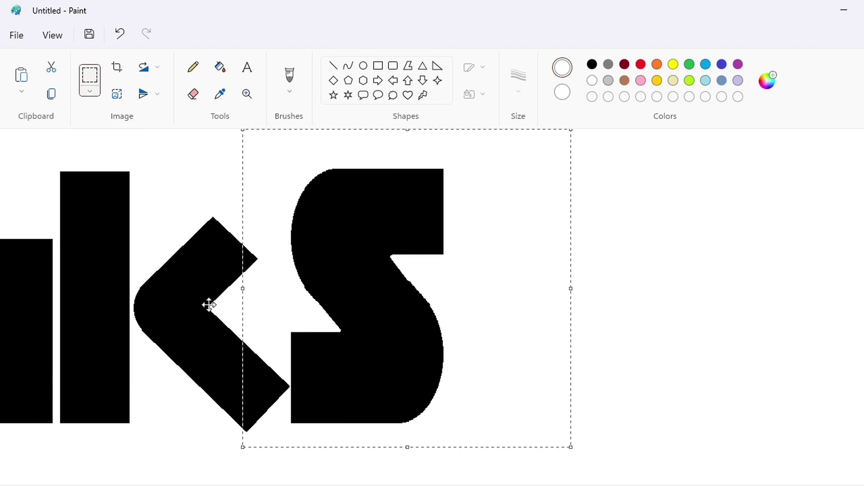
Move the s well clear of the k and trim the end of the k's lower arm with a white line and fill
{"action": "left_click_drag", "start_coordinate": [209, 305], "coordinate": [526, 337]}
{"action": "left_click", "coordinate": [333, 66]}
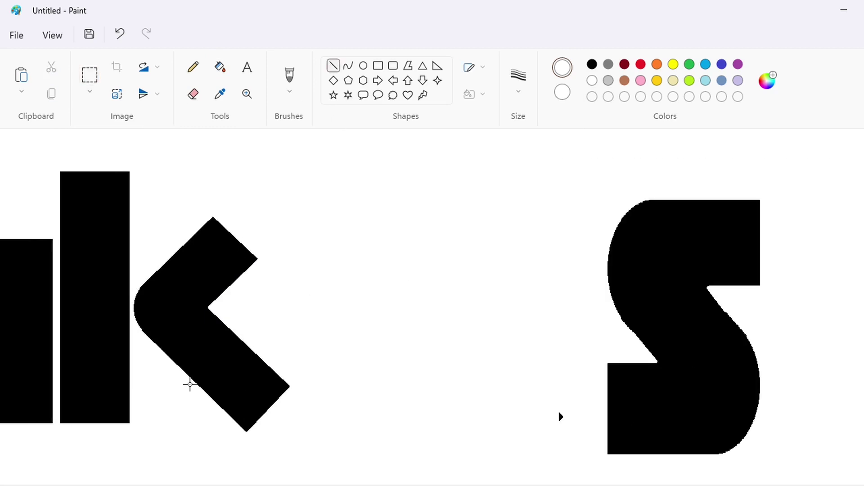
{"action": "mouse_move", "coordinate": [239, 433]}
{"action": "left_mouse_down"}
{"action": "mouse_move", "coordinate": [322, 332]}
{"action": "mouse_move", "coordinate": [332, 336]}
{"action": "left_mouse_up"}
{"action": "left_click", "coordinate": [221, 67]}
{"action": "left_click", "coordinate": [267, 408]}
Copy the s and place the pasted copy closely beside the k's lower arm, with its base level with the k's stem
{"action": "left_click", "coordinate": [92, 76]}
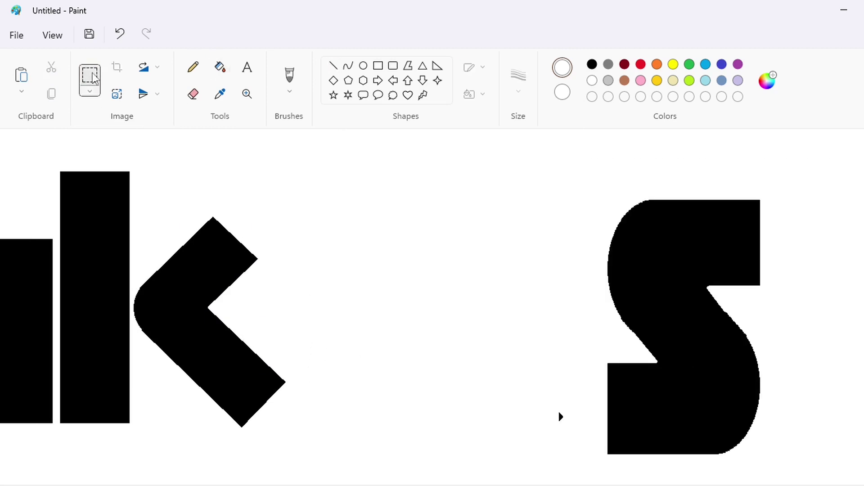
{"action": "left_click_drag", "start_coordinate": [818, 472], "coordinate": [585, 156]}
{"action": "key", "text": "ctrl+c"}
{"action": "key", "text": "ctrl+v"}
{"action": "mouse_move", "coordinate": [87, 315]}
{"action": "left_mouse_down"}
{"action": "mouse_move", "coordinate": [116, 341]}
{"action": "mouse_move", "coordinate": [156, 298]}
{"action": "left_mouse_up"}
{"action": "key", "text": "Down"}
{"action": "key", "text": "Down"}
{"action": "key", "text": "Down"}
{"action": "key", "text": "Down"}
{"action": "key", "text": "Down"}
{"action": "key", "text": "Down"}
{"action": "key", "text": "Down"}
{"action": "key", "text": "Down"}
{"action": "key", "text": "Right"}
{"action": "key", "text": "Right"}
{"action": "key", "text": "Right"}
{"action": "key", "text": "Right"}
{"action": "key", "text": "Right"}
{"action": "key", "text": "Right"}
{"action": "key", "text": "Right"}
{"action": "key", "text": "Right"}
{"action": "key", "text": "Right"}
{"action": "key", "text": "Right"}
{"action": "key", "text": "Right"}
{"action": "key", "text": "Right"}
{"action": "key", "text": "Right"}
{"action": "key", "text": "Right"}
{"action": "key", "text": "Right"}
{"action": "key", "text": "Right"}
{"action": "key", "text": "Right"}
{"action": "key", "text": "Right"}
{"action": "key", "text": "Right"}
{"action": "key", "text": "Right"}
{"action": "key", "text": "Right"}
{"action": "key", "text": "Right"}
{"action": "key", "text": "Right"}
{"action": "key", "text": "Right"}
{"action": "key", "text": "Right"}
{"action": "key", "text": "Right"}
{"action": "key", "text": "Right"}
{"action": "key", "text": "Right"}
{"action": "key", "text": "Right"}
{"action": "key", "text": "Right"}
{"action": "key", "text": "Right"}
{"action": "key", "text": "Right"}
{"action": "key", "text": "Right"}
{"action": "key", "text": "Right"}
{"action": "key", "text": "Right"}
{"action": "key", "text": "Right"}
{"action": "key", "text": "Right"}
{"action": "key", "text": "Right"}
{"action": "key", "text": "Right"}
{"action": "key", "text": "Right"}
{"action": "key", "text": "Left"}
{"action": "key", "text": "Left"}
{"action": "key", "text": "Left"}
{"action": "key", "text": "Left"}
{"action": "key", "text": "Left"}
{"action": "key", "text": "Left"}
{"action": "key", "text": "Left"}
{"action": "key", "text": "Left"}
{"action": "key", "text": "Left"}
{"action": "key", "text": "Right"}
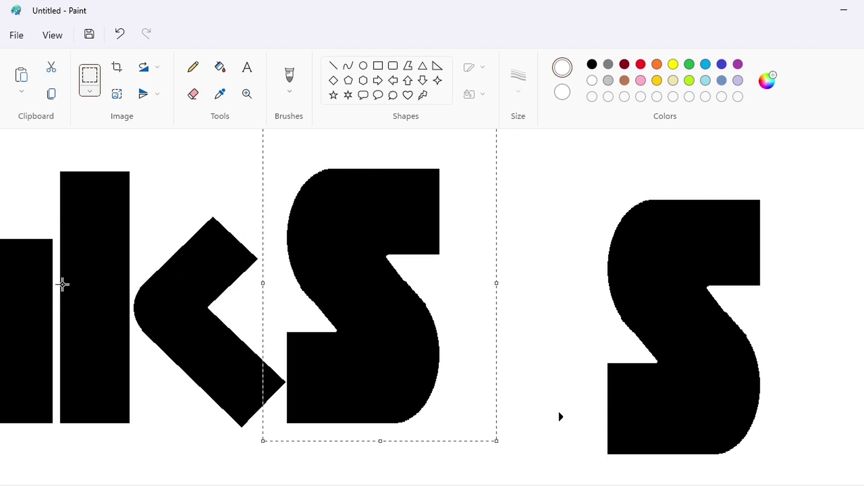
{"action": "key", "text": "Left"}
{"action": "left_click", "coordinate": [61, 284]}
Clear the spare s and the small cut-off triangle beside it with white fills
{"action": "left_click", "coordinate": [220, 66]}
{"action": "left_click", "coordinate": [634, 270]}
{"action": "left_click", "coordinate": [561, 417]}
{"action": "scroll", "coordinate": [561, 417], "scroll_direction": "down", "scroll_amount": 1}
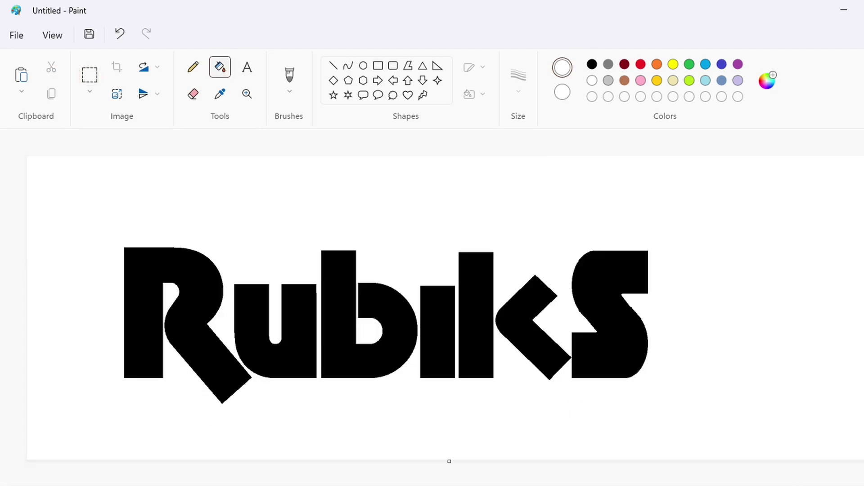
Draw a small black circle outline with a curved tail above the k's upper arm as an apostrophe
{"action": "scroll", "coordinate": [764, 398], "scroll_direction": "up", "scroll_amount": 1}
{"action": "left_click", "coordinate": [363, 65]}
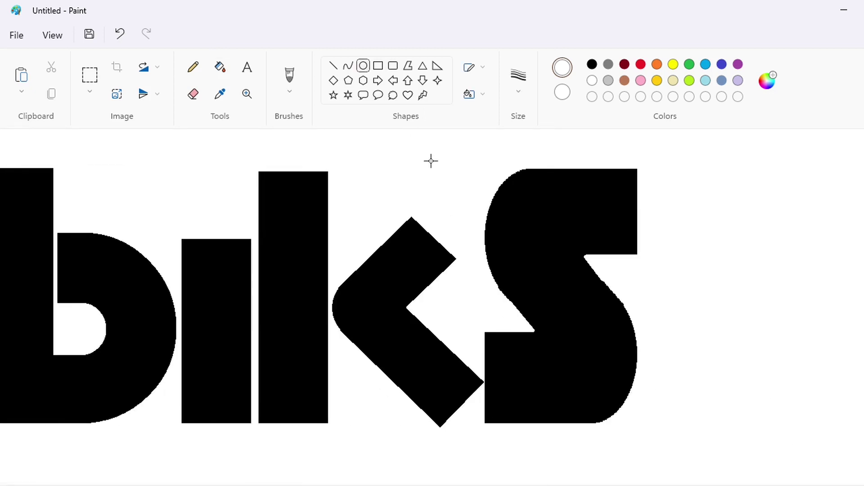
{"action": "left_click", "coordinate": [592, 64]}
{"action": "mouse_move", "coordinate": [413, 163]}
{"action": "left_mouse_down"}
{"action": "mouse_move", "coordinate": [441, 193]}
{"action": "mouse_move", "coordinate": [449, 158]}
{"action": "mouse_move", "coordinate": [435, 186]}
{"action": "mouse_move", "coordinate": [435, 168]}
{"action": "left_mouse_up"}
{"action": "left_click", "coordinate": [334, 66]}
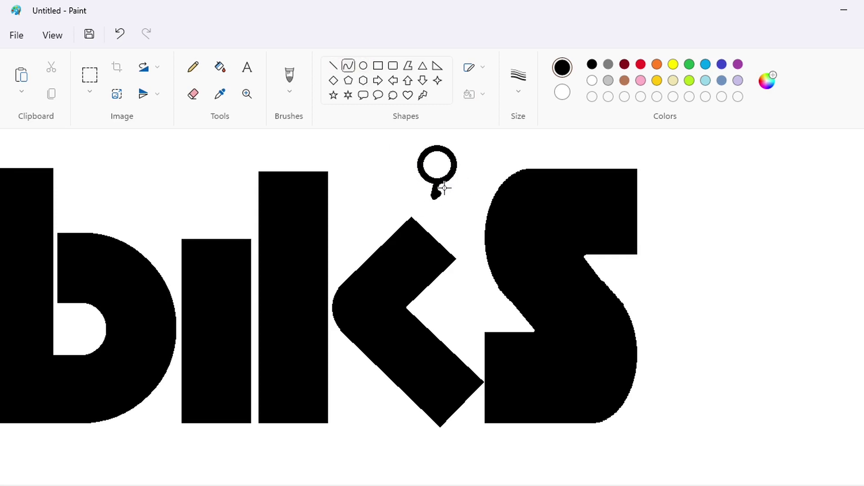
{"action": "left_click", "coordinate": [450, 184]}
Open the apostrophe's circle into its tail with a 3 px white line and pencil touch-ups
{"action": "left_click", "coordinate": [335, 67]}
{"action": "left_click", "coordinate": [519, 81]}
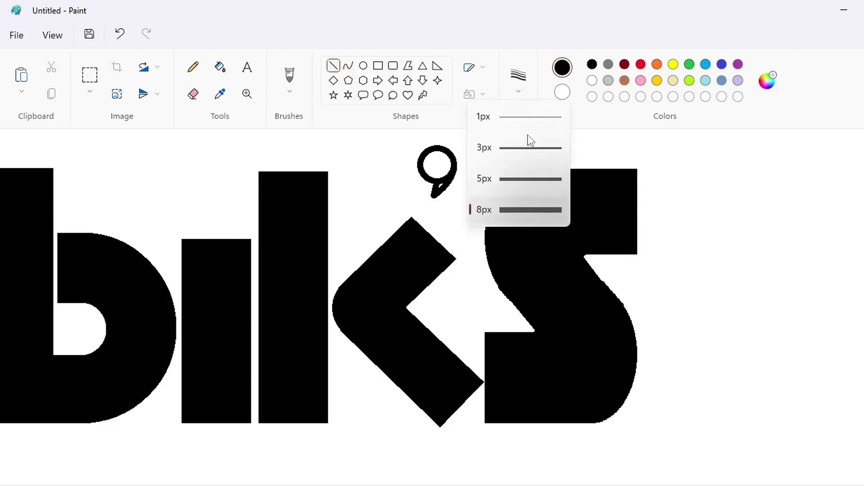
{"action": "left_click", "coordinate": [528, 144]}
{"action": "left_click_drag", "start_coordinate": [438, 170], "coordinate": [438, 182]}
{"action": "left_click", "coordinate": [592, 80]}
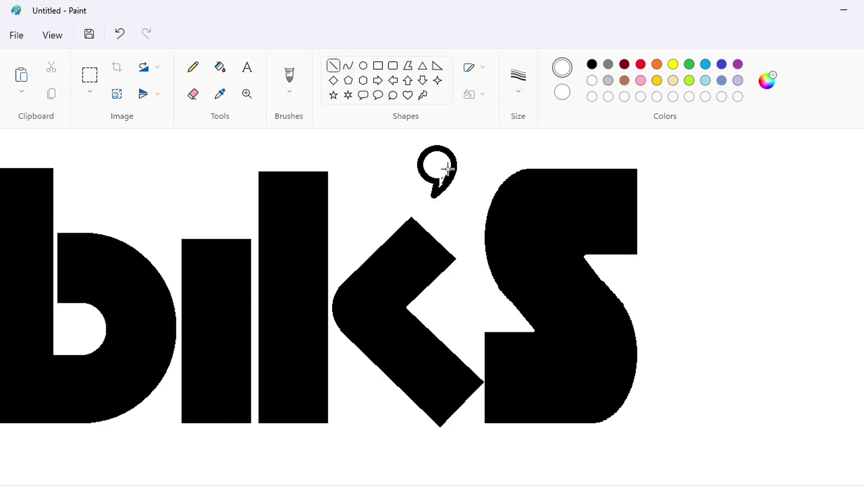
{"action": "left_click", "coordinate": [193, 68]}
{"action": "left_click_drag", "start_coordinate": [444, 177], "coordinate": [442, 180]}
Copy the apostrophe, clear the original with a white fill, and place the pasted copy close above the end of the k's upper arm
{"action": "scroll", "coordinate": [614, 307], "scroll_direction": "up", "scroll_amount": 2}
{"action": "left_click", "coordinate": [90, 75]}
{"action": "left_click_drag", "start_coordinate": [396, 215], "coordinate": [470, 295]}
{"action": "left_click", "coordinate": [217, 70]}
{"action": "left_click", "coordinate": [422, 258]}
{"action": "key", "text": "ctrl+v"}
{"action": "left_click_drag", "start_coordinate": [67, 190], "coordinate": [438, 282]}
{"action": "left_click", "coordinate": [626, 284]}
{"action": "left_click", "coordinate": [817, 485]}
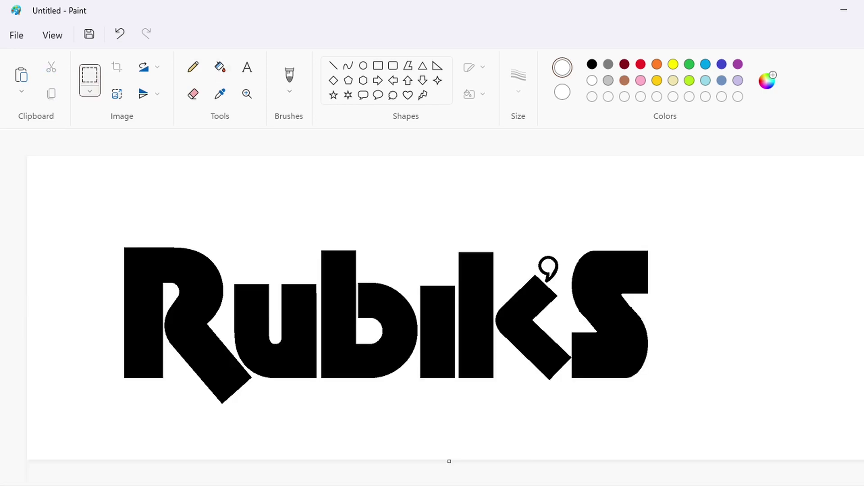
Outline the R's stem in purple along its outer edge, base and inner edge, using a line slightly thicker than 8 px
{"action": "scroll", "coordinate": [626, 285], "scroll_direction": "up", "scroll_amount": 2}
{"action": "left_click", "coordinate": [333, 65]}
{"action": "left_click", "coordinate": [738, 64]}
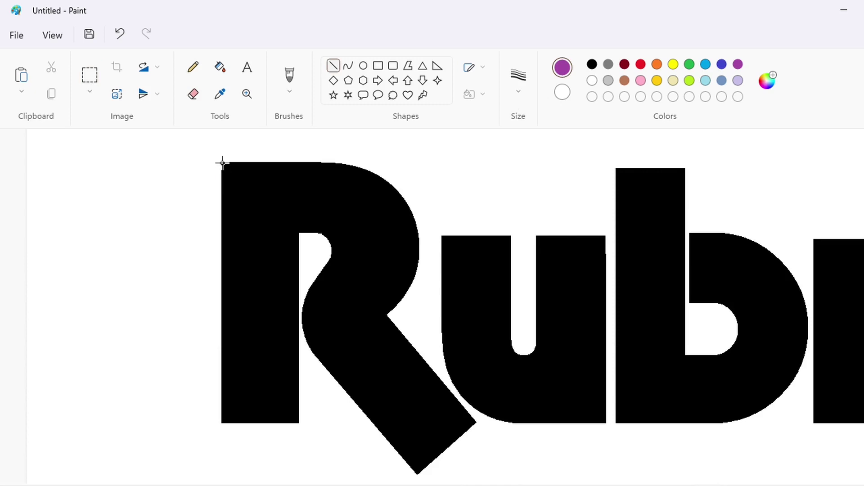
{"action": "left_click_drag", "start_coordinate": [222, 162], "coordinate": [222, 423]}
{"action": "left_click", "coordinate": [519, 76]}
{"action": "left_click", "coordinate": [519, 201]}
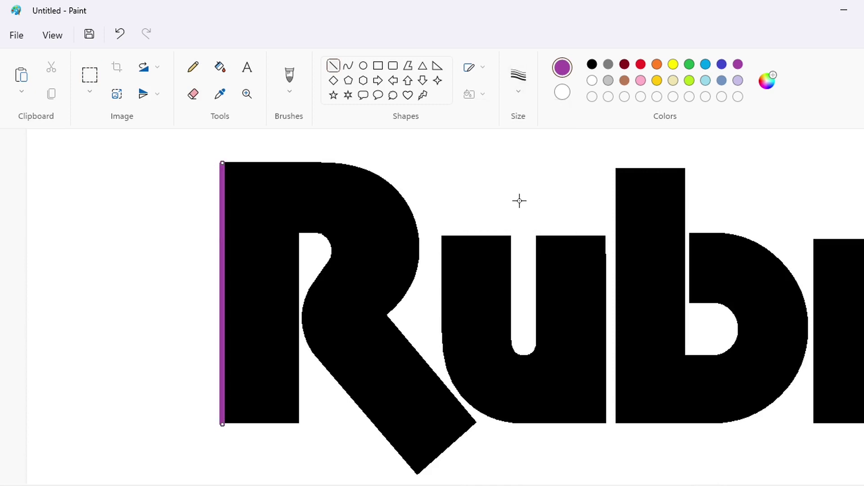
{"action": "key", "text": "ctrl+plus"}
{"action": "key", "text": "ctrl+plus"}
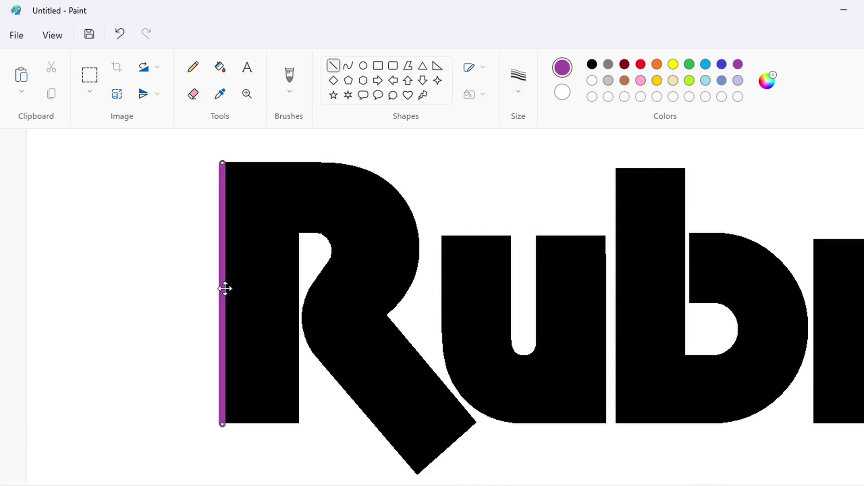
{"action": "mouse_move", "coordinate": [222, 425]}
{"action": "left_mouse_down"}
{"action": "mouse_move", "coordinate": [299, 425]}
{"action": "mouse_move", "coordinate": [298, 231]}
{"action": "left_mouse_up"}
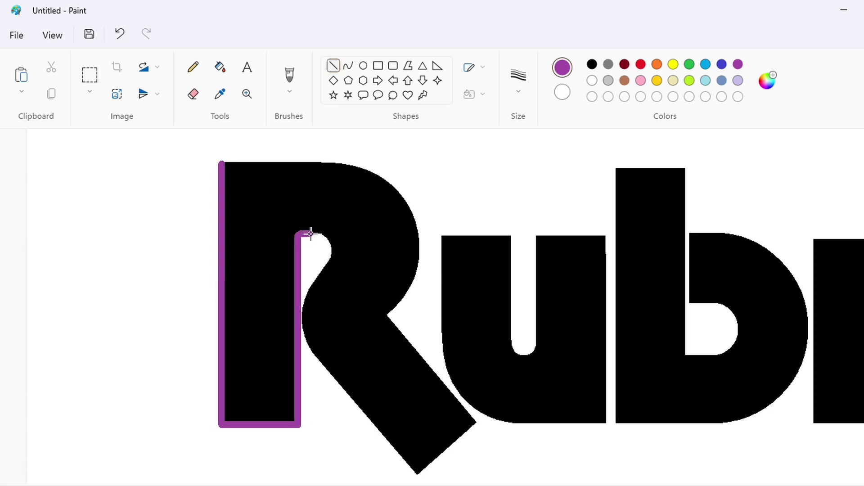
Trace the R's inner counter and the bend where the leg meets the stem with purple curves
{"action": "left_click", "coordinate": [349, 66]}
{"action": "mouse_move", "coordinate": [311, 234]}
{"action": "left_mouse_down"}
{"action": "mouse_move", "coordinate": [322, 268]}
{"action": "mouse_move", "coordinate": [333, 255]}
{"action": "mouse_move", "coordinate": [300, 303]}
{"action": "left_mouse_up"}
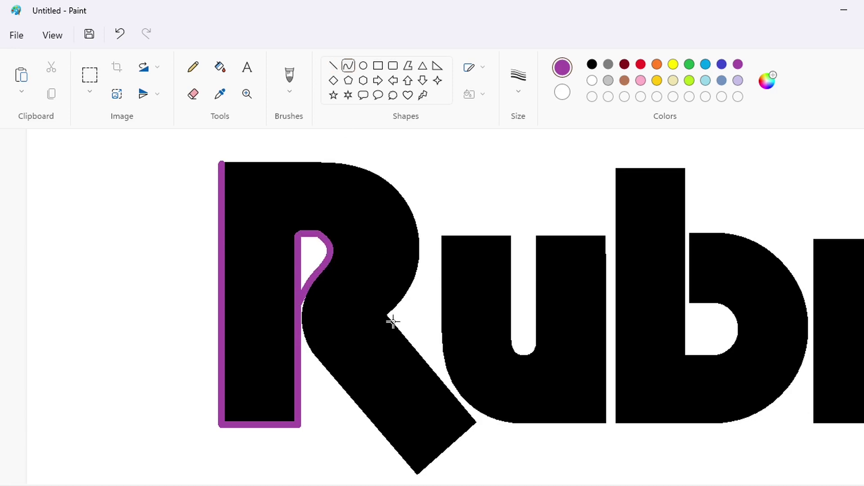
{"action": "left_click_drag", "start_coordinate": [299, 312], "coordinate": [310, 347]}
{"action": "left_click_drag", "start_coordinate": [304, 327], "coordinate": [417, 475]}
{"action": "key", "text": "ctrl+z"}
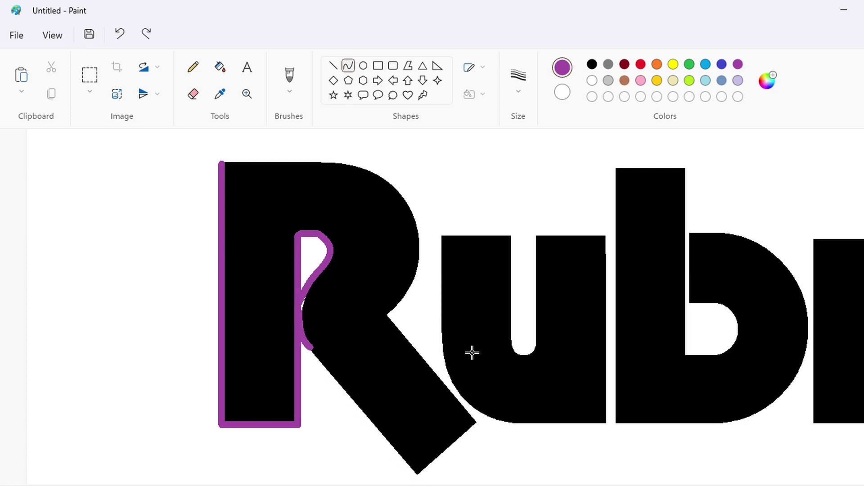
Outline the R's diagonal leg with straight purple lines along both sides and its end
{"action": "left_click", "coordinate": [334, 66]}
{"action": "scroll", "coordinate": [309, 258], "scroll_direction": "down", "scroll_amount": 2}
{"action": "mouse_move", "coordinate": [309, 258]}
{"action": "left_mouse_down"}
{"action": "mouse_move", "coordinate": [417, 385]}
{"action": "mouse_move", "coordinate": [477, 334]}
{"action": "mouse_move", "coordinate": [393, 232]}
{"action": "left_mouse_up"}
{"action": "scroll", "coordinate": [392, 232], "scroll_direction": "up", "scroll_amount": 2}
Outline the R's top edge with a straight purple line and its rounded bowl with a purple curve down to the leg
{"action": "mouse_move", "coordinate": [221, 163]}
{"action": "left_mouse_down"}
{"action": "mouse_move", "coordinate": [349, 166]}
{"action": "mouse_move", "coordinate": [333, 163]}
{"action": "left_mouse_up"}
{"action": "left_click_drag", "start_coordinate": [333, 162], "coordinate": [388, 313]}
{"action": "key", "text": "ctrl+z"}
{"action": "left_click", "coordinate": [349, 66]}
{"action": "left_click_drag", "start_coordinate": [333, 163], "coordinate": [387, 314]}
{"action": "left_click_drag", "start_coordinate": [342, 185], "coordinate": [416, 166]}
{"action": "left_click_drag", "start_coordinate": [425, 202], "coordinate": [452, 258]}
Fill the R's interior white and refill it black inside the purple outline
{"action": "left_click", "coordinate": [220, 67]}
{"action": "left_click", "coordinate": [592, 64]}
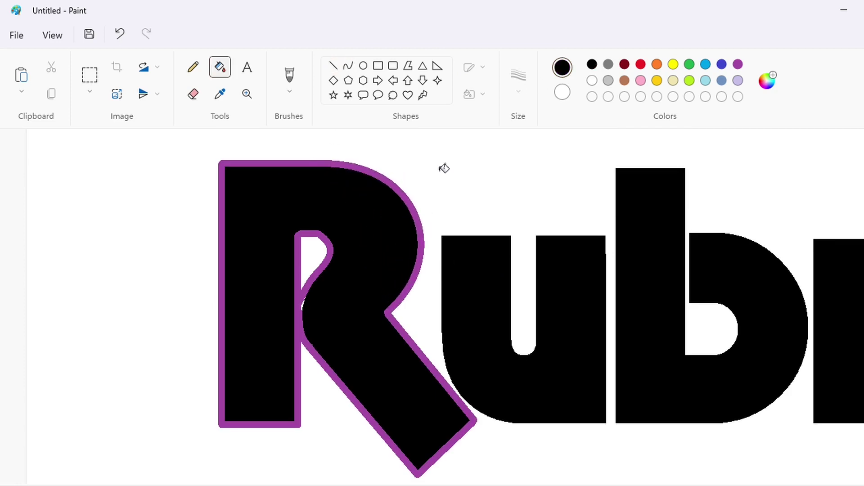
{"action": "left_click", "coordinate": [592, 81]}
{"action": "left_click", "coordinate": [393, 215]}
{"action": "left_click", "coordinate": [592, 65]}
{"action": "left_click", "coordinate": [373, 207]}
Outline the u's upper edges and the inside of its slot with straight purple lines
{"action": "left_click", "coordinate": [333, 65]}
{"action": "left_click", "coordinate": [738, 65]}
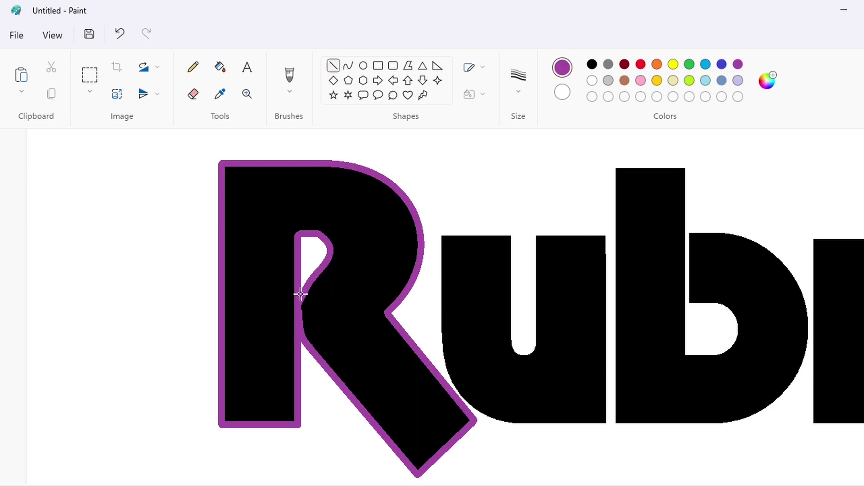
{"action": "scroll", "coordinate": [398, 288], "scroll_direction": "right", "scroll_amount": 3}
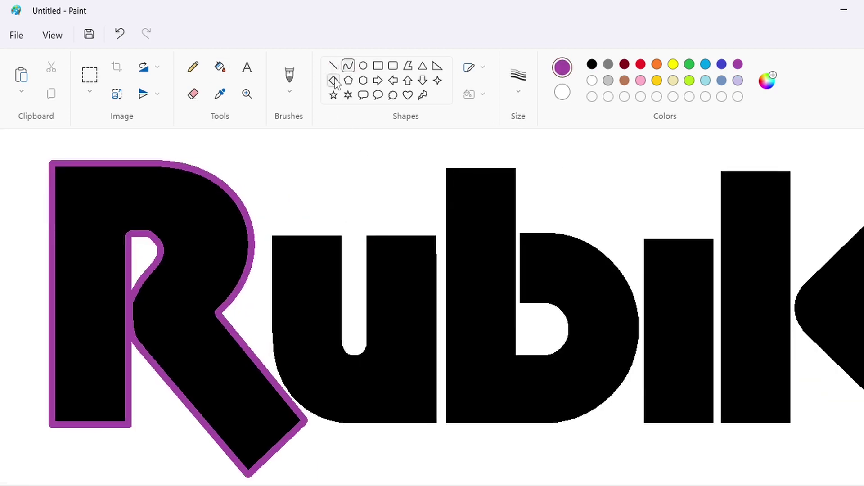
{"action": "mouse_move", "coordinate": [288, 234]}
{"action": "left_mouse_down"}
{"action": "mouse_move", "coordinate": [346, 235]}
{"action": "mouse_move", "coordinate": [345, 341]}
{"action": "mouse_move", "coordinate": [367, 308]}
{"action": "mouse_move", "coordinate": [366, 233]}
{"action": "mouse_move", "coordinate": [420, 233]}
{"action": "mouse_move", "coordinate": [438, 353]}
{"action": "left_mouse_up"}
{"action": "key", "text": "ctrl+z"}
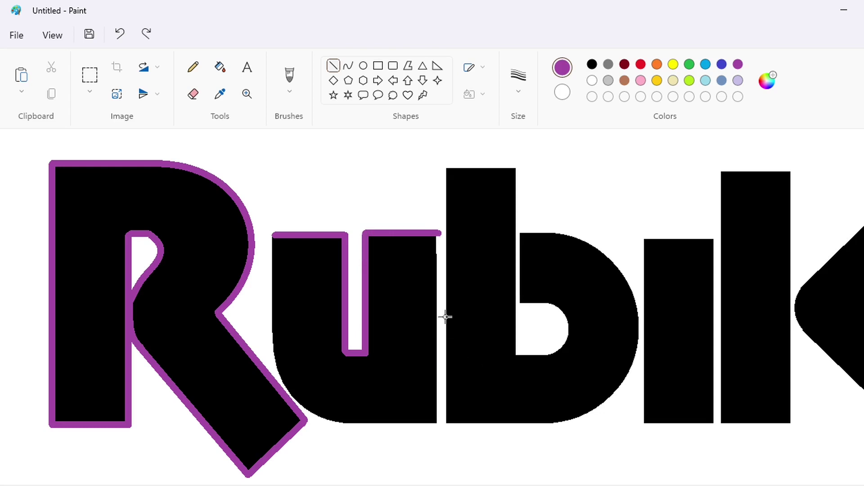
Try a purple line down the u's right edge and revert the outline to the left top edge and slot
{"action": "left_click_drag", "start_coordinate": [439, 234], "coordinate": [439, 394]}
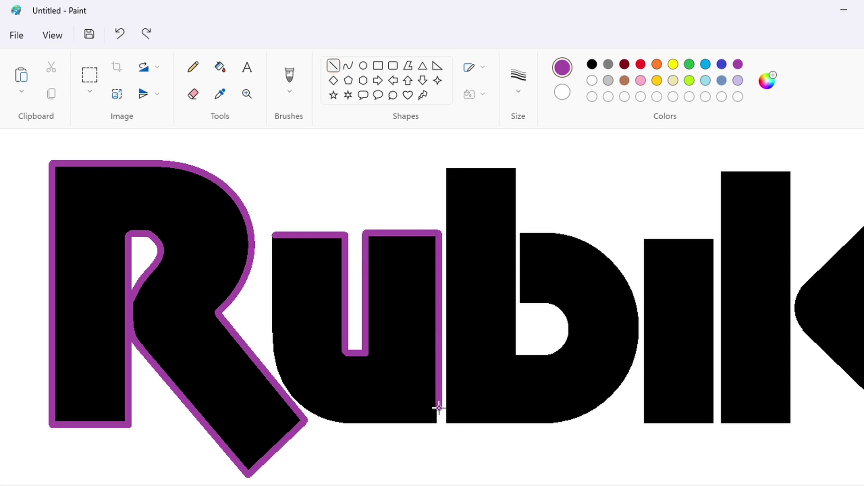
{"action": "key", "text": "ctrl+z"}
{"action": "key", "text": "ctrl+z"}
{"action": "key", "text": "ctrl+z"}
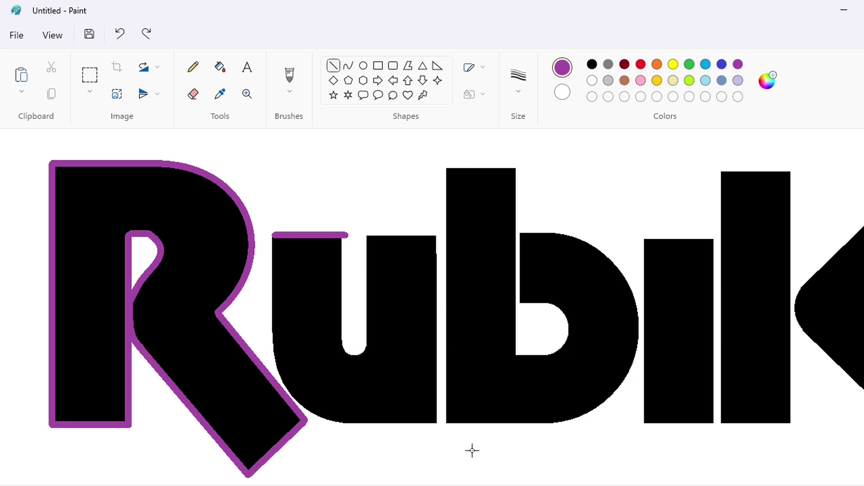
{"action": "left_click", "coordinate": [145, 36]}
{"action": "left_click", "coordinate": [145, 36]}
Select and copy the right half of the u together with the b, i, k, apostrophe and s
{"action": "left_click", "coordinate": [90, 75]}
{"action": "scroll", "coordinate": [481, 318], "scroll_direction": "down", "scroll_amount": 2}
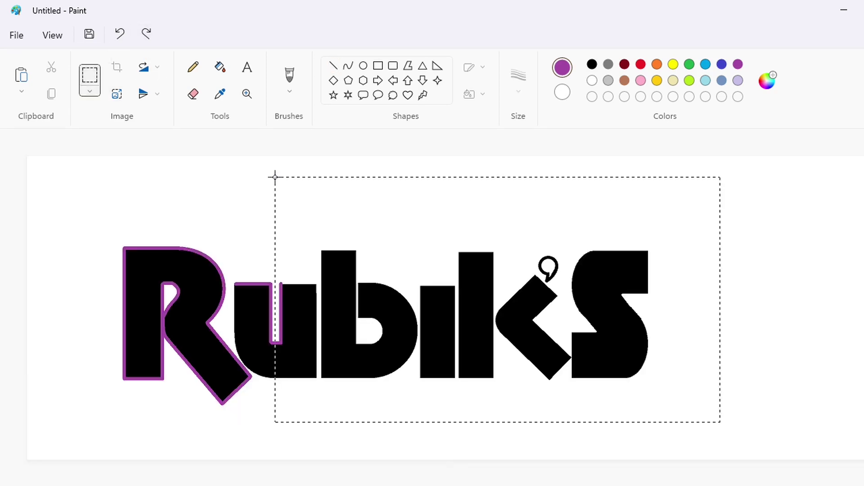
{"action": "key", "text": "Escape"}
{"action": "scroll", "coordinate": [330, 482], "scroll_direction": "up", "scroll_amount": 1}
{"action": "scroll", "coordinate": [330, 483], "scroll_direction": "right", "scroll_amount": 5}
{"action": "scroll", "coordinate": [330, 360], "scroll_direction": "down", "scroll_amount": 2}
Clear the original b, i, k, apostrophe and s with white fills
{"action": "left_click", "coordinate": [220, 67]}
{"action": "left_click", "coordinate": [592, 80]}
{"action": "left_click", "coordinate": [455, 297]}
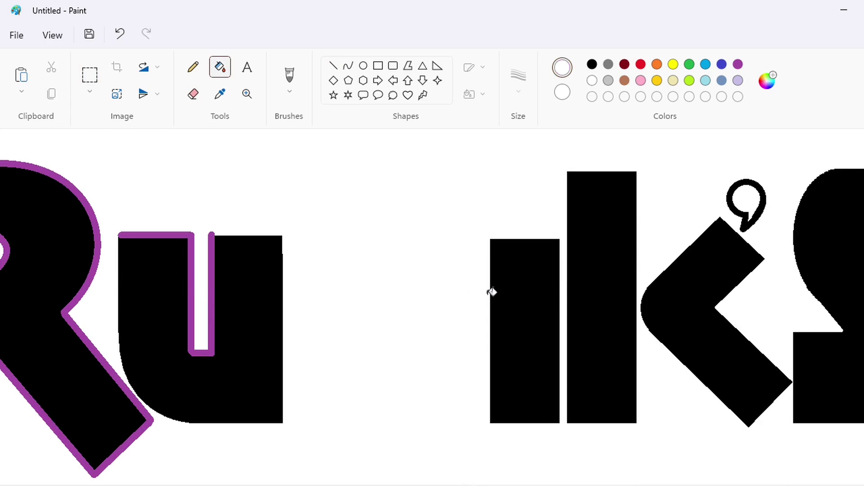
{"action": "left_click", "coordinate": [523, 292]}
{"action": "left_click", "coordinate": [601, 291]}
{"action": "left_click", "coordinate": [680, 288]}
{"action": "left_click", "coordinate": [761, 210]}
{"action": "left_click", "coordinate": [817, 235]}
Paste the copied lettering back in line over the u, positioned slightly further left to narrow the u's slot
{"action": "key", "text": "ctrl+v"}
{"action": "key", "text": "ctrl+z"}
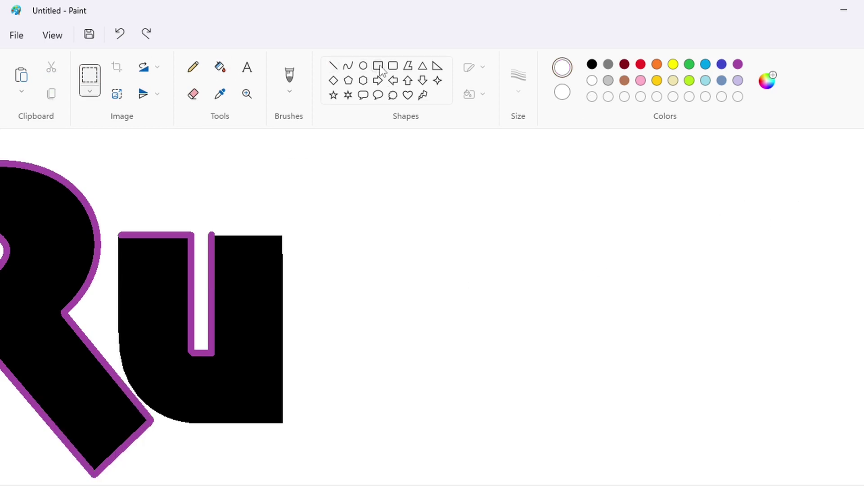
{"action": "key", "text": "ctrl+y"}
{"action": "key", "text": "ctrl+y"}
{"action": "key", "text": "ctrl+y"}
{"action": "key", "text": "ctrl+y"}
{"action": "key", "text": "ctrl+y"}
{"action": "key", "text": "ctrl+y"}
{"action": "key", "text": "ctrl+y"}
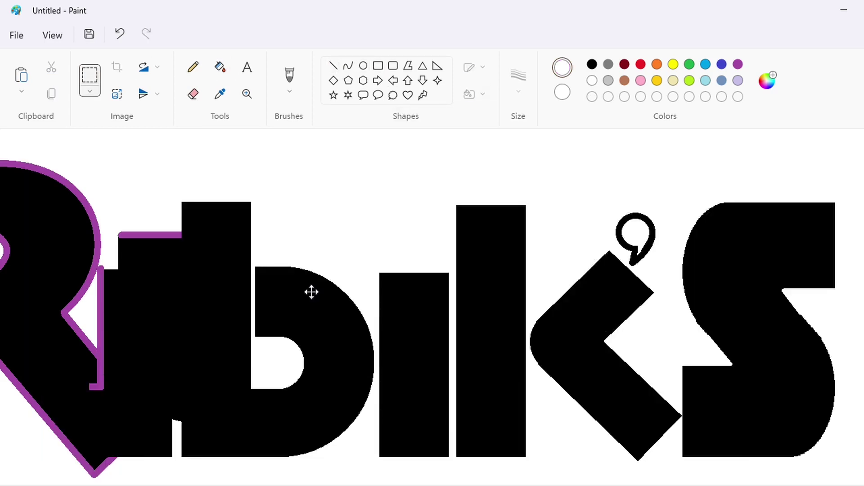
{"action": "left_click_drag", "start_coordinate": [311, 292], "coordinate": [382, 260]}
{"action": "key", "text": "Right"}
{"action": "key", "text": "Right"}
{"action": "key", "text": "Right"}
{"action": "key", "text": "Right"}
{"action": "key", "text": "Right"}
{"action": "key", "text": "Right"}
{"action": "key", "text": "Right"}
{"action": "key", "text": "Right"}
{"action": "key", "text": "Left"}
{"action": "key", "text": "Left"}
{"action": "key", "text": "Left"}
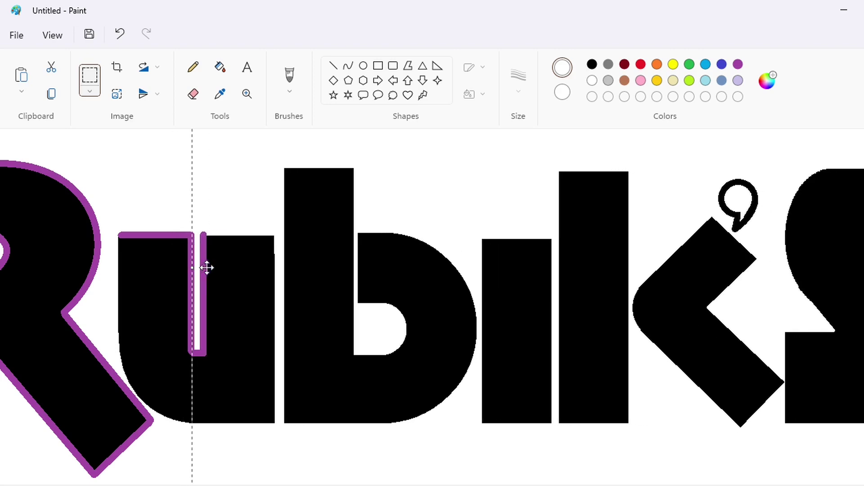
{"action": "key", "text": "Left"}
{"action": "left_click", "coordinate": [153, 258]}
Fill the u's narrowed slot with purple
{"action": "left_click_drag", "start_coordinate": [422, 485], "coordinate": [347, 485]}
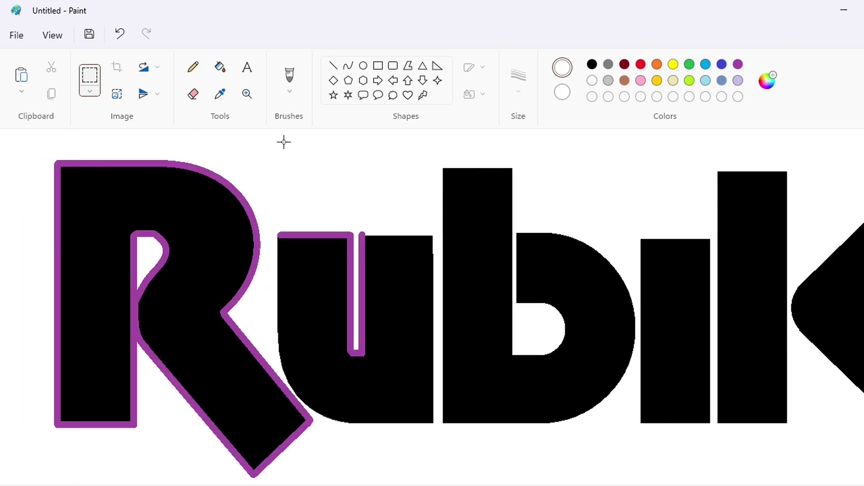
{"action": "left_click", "coordinate": [738, 64]}
{"action": "left_click", "coordinate": [220, 67]}
{"action": "left_click", "coordinate": [356, 293]}
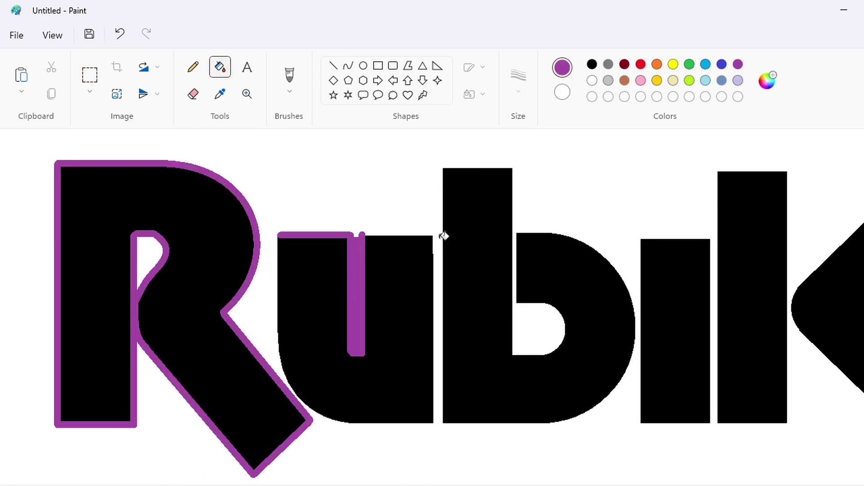
Complete the u's purple outline with straight lines along its remaining edges and a curve around its rounded lower-left corner
{"action": "left_click", "coordinate": [332, 67]}
{"action": "mouse_move", "coordinate": [360, 233]}
{"action": "left_mouse_down"}
{"action": "mouse_move", "coordinate": [434, 233]}
{"action": "mouse_move", "coordinate": [435, 425]}
{"action": "mouse_move", "coordinate": [347, 426]}
{"action": "left_mouse_up"}
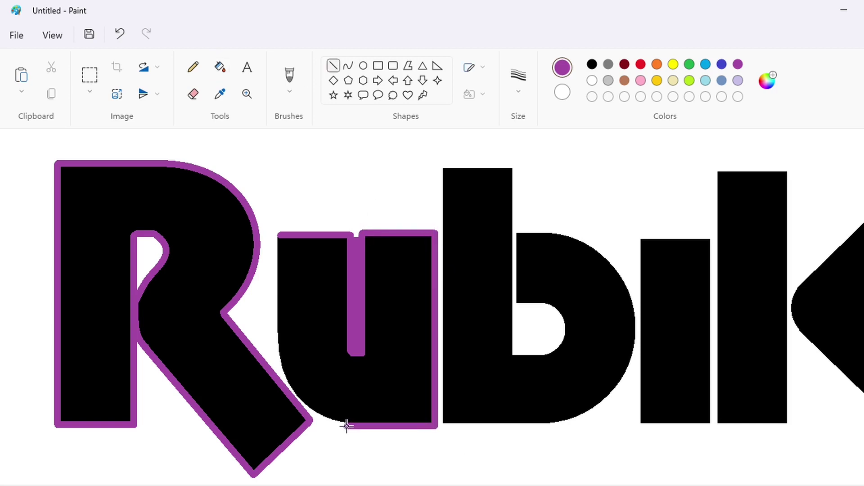
{"action": "left_click", "coordinate": [348, 65]}
{"action": "left_click_drag", "start_coordinate": [306, 389], "coordinate": [271, 373]}
{"action": "left_click", "coordinate": [333, 65]}
{"action": "left_click_drag", "start_coordinate": [277, 342], "coordinate": [277, 233]}
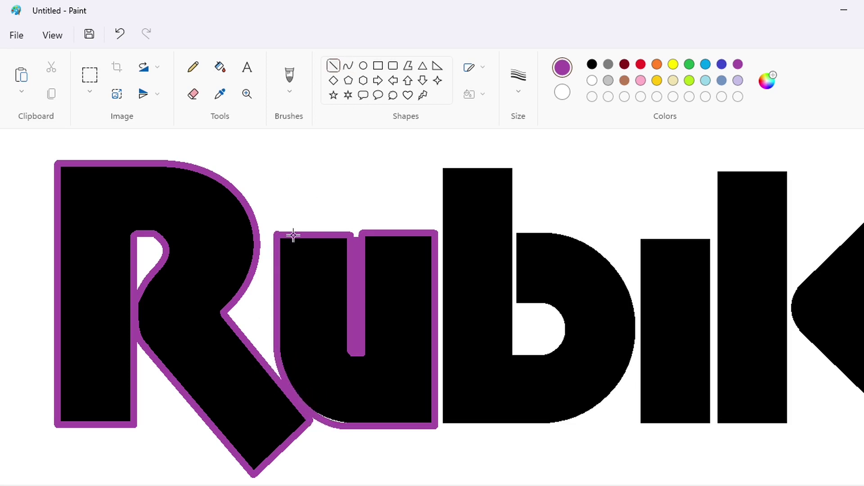
Select and copy the b, i, k, apostrophe and s as one block, excluding the outlined u
{"action": "left_click", "coordinate": [592, 81]}
{"action": "scroll", "coordinate": [432, 307], "scroll_direction": "right", "scroll_amount": 3}
{"action": "scroll", "coordinate": [432, 306], "scroll_direction": "down", "scroll_amount": 1}
{"action": "left_click_drag", "start_coordinate": [847, 455], "coordinate": [341, 228]}
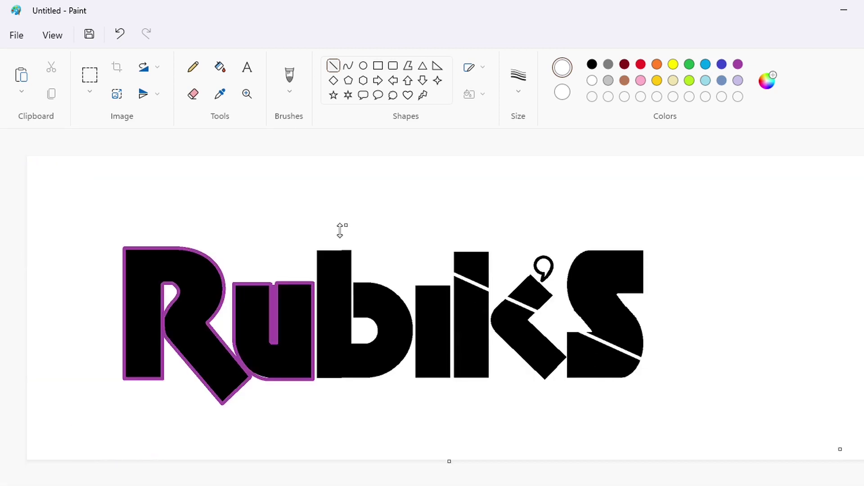
{"action": "key", "text": "ctrl+z"}
{"action": "left_click", "coordinate": [92, 76]}
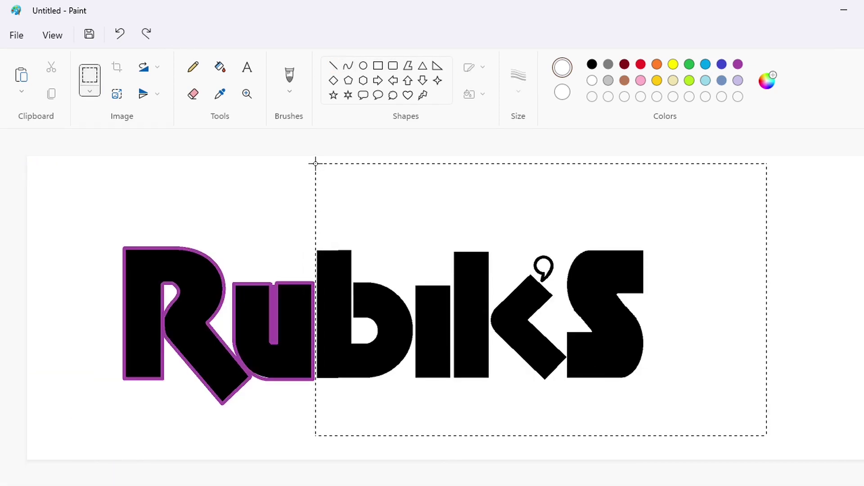
{"action": "key", "text": "Escape"}
Clear the original letters and apostrophe after the outlined u with white fills
{"action": "left_click", "coordinate": [220, 67]}
{"action": "left_click", "coordinate": [346, 288]}
{"action": "left_click", "coordinate": [432, 315]}
{"action": "left_click", "coordinate": [471, 311]}
{"action": "left_click", "coordinate": [511, 311]}
{"action": "left_click", "coordinate": [544, 276]}
{"action": "scroll", "coordinate": [415, 480], "scroll_direction": "up", "scroll_amount": 1}
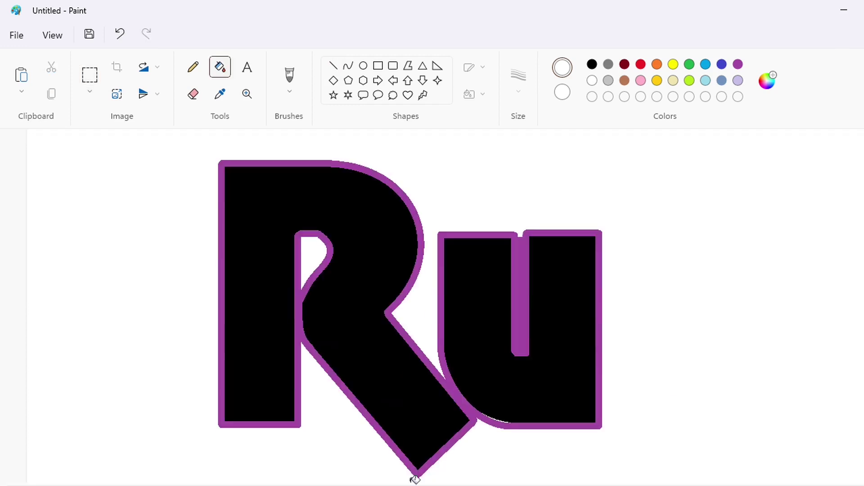
Paste the copied block and nudge it into place so the b's stem touches the u's purple right edge
{"action": "left_click_drag", "start_coordinate": [415, 485], "coordinate": [541, 485]}
{"action": "key", "text": "ctrl+v"}
{"action": "left_click_drag", "start_coordinate": [142, 481], "coordinate": [417, 323]}
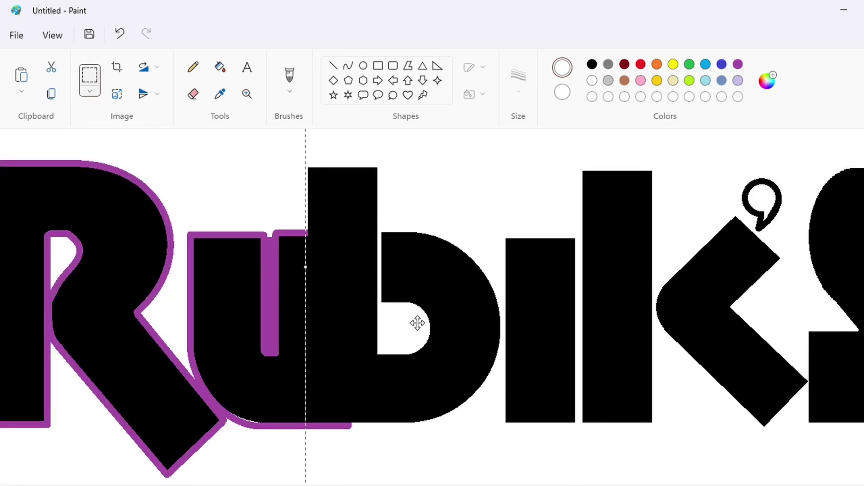
{"action": "key", "text": "Right"}
{"action": "key", "text": "Right"}
{"action": "key", "text": "Right"}
{"action": "key", "text": "Right"}
{"action": "key", "text": "Right"}
{"action": "key", "text": "Right"}
{"action": "key", "text": "Right"}
{"action": "key", "text": "Right"}
{"action": "key", "text": "Right"}
{"action": "key", "text": "Right"}
{"action": "key", "text": "Right"}
{"action": "key", "text": "Right"}
{"action": "key", "text": "Right"}
{"action": "key", "text": "Right"}
{"action": "key", "text": "Right"}
{"action": "key", "text": "Right"}
{"action": "key", "text": "Right"}
{"action": "key", "text": "Right"}
{"action": "key", "text": "Right"}
{"action": "key", "text": "Right"}
{"action": "key", "text": "Left"}
{"action": "key", "text": "Left"}
{"action": "key", "text": "Left"}
{"action": "left_click", "coordinate": [245, 295]}
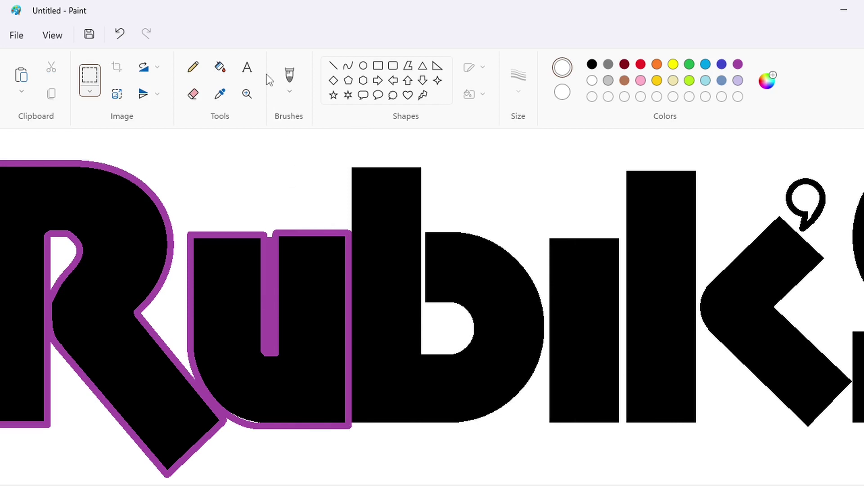
{"action": "left_click", "coordinate": [333, 65]}
{"action": "left_click", "coordinate": [738, 64]}
{"action": "left_click_drag", "start_coordinate": [348, 232], "coordinate": [348, 166]}
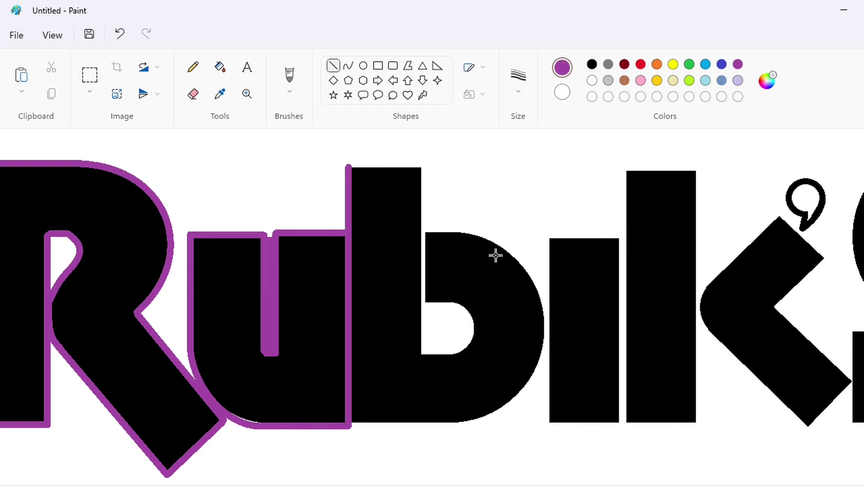
{"action": "key", "text": "ctrl+z"}
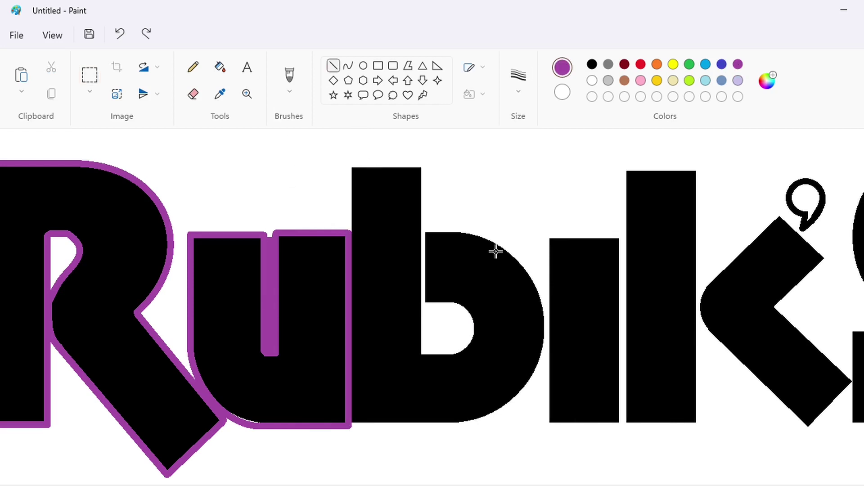
Draw a horizontal white line across the b and k stems and nudge it to a short distance below their tops
{"action": "left_click", "coordinate": [592, 80]}
{"action": "left_click_drag", "start_coordinate": [344, 178], "coordinate": [723, 178]}
{"action": "key", "text": "Down"}
{"action": "key", "text": "Down"}
{"action": "key", "text": "Down"}
{"action": "key", "text": "Down"}
{"action": "key", "text": "Down"}
{"action": "key", "text": "Down"}
{"action": "key", "text": "Down"}
{"action": "key", "text": "Down"}
{"action": "key", "text": "Down"}
{"action": "key", "text": "Down"}
{"action": "key", "text": "Down"}
{"action": "key", "text": "Down"}
{"action": "key", "text": "Down"}
{"action": "key", "text": "Down"}
{"action": "key", "text": "Down"}
{"action": "key", "text": "Down"}
{"action": "key", "text": "Down"}
{"action": "key", "text": "Down"}
{"action": "key", "text": "Down"}
{"action": "key", "text": "Down"}
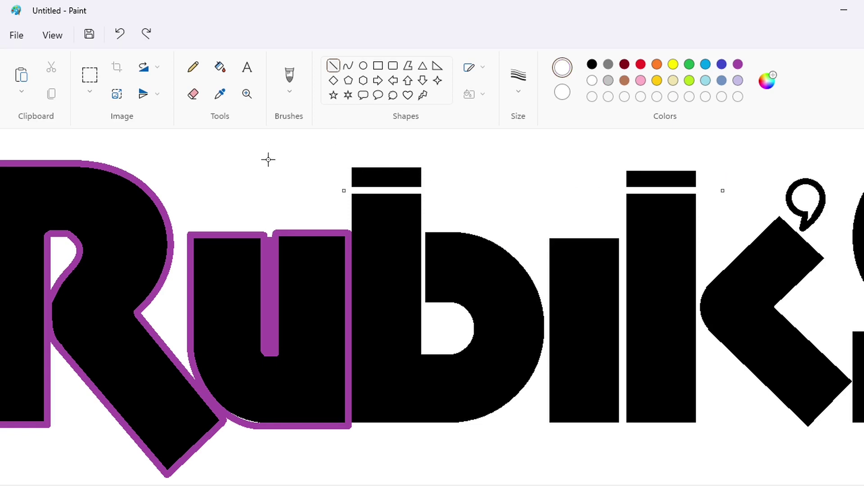
{"action": "key", "text": "Up"}
{"action": "key", "text": "Up"}
{"action": "key", "text": "Up"}
{"action": "key", "text": "Up"}
{"action": "key", "text": "Up"}
{"action": "key", "text": "Up"}
Fill the cut-off tops of the b and k stems with white so both end at the same height
{"action": "left_click", "coordinate": [220, 67]}
{"action": "left_click", "coordinate": [391, 175]}
{"action": "left_click", "coordinate": [641, 175]}
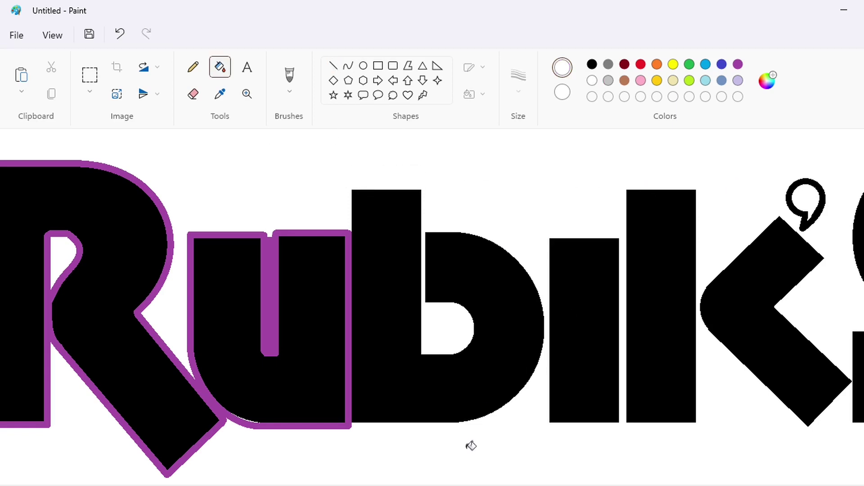
Outline the b's stem and the straight edges of its inner opening with purple lines
{"action": "scroll", "coordinate": [471, 446], "scroll_direction": "right", "scroll_amount": 5}
{"action": "scroll", "coordinate": [450, 308], "scroll_direction": "down", "scroll_amount": 1}
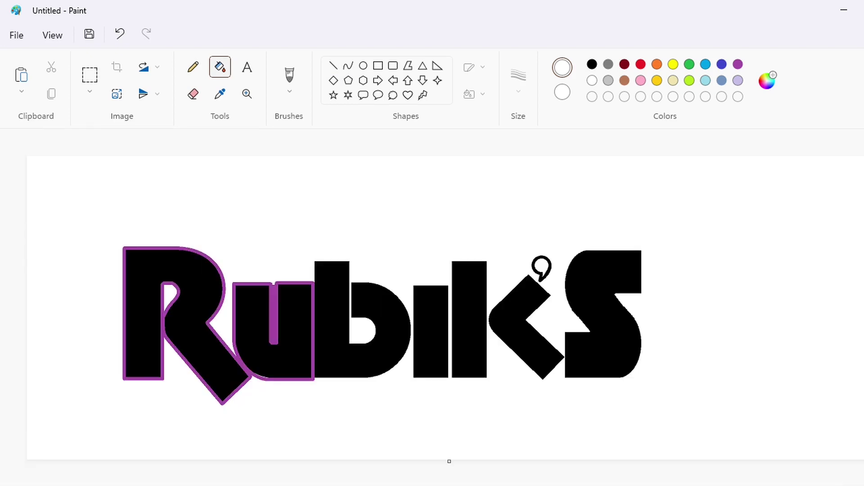
{"action": "scroll", "coordinate": [426, 261], "scroll_direction": "up", "scroll_amount": 2}
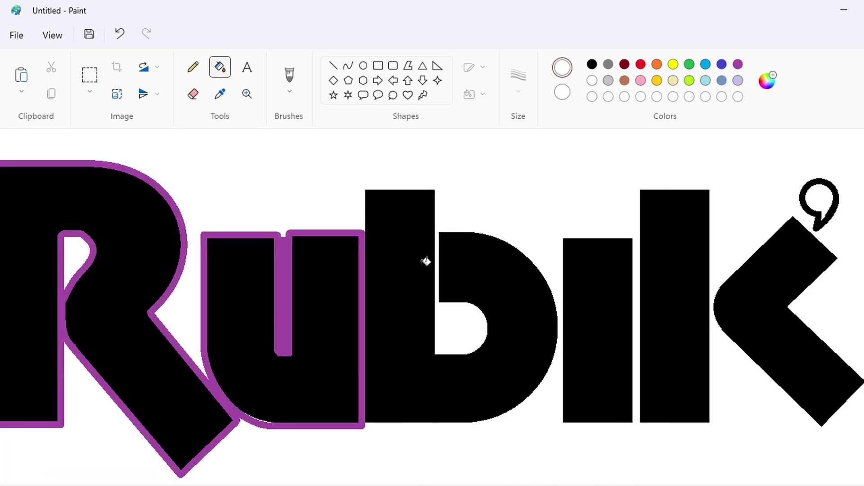
{"action": "left_click", "coordinate": [333, 66]}
{"action": "left_click_drag", "start_coordinate": [362, 232], "coordinate": [471, 351]}
{"action": "mouse_move", "coordinate": [435, 301]}
{"action": "left_mouse_down"}
{"action": "mouse_move", "coordinate": [465, 300]}
{"action": "mouse_move", "coordinate": [470, 352]}
{"action": "left_mouse_up"}
Close the b's inner opening with a purple curve following its rounded right side
{"action": "left_click", "coordinate": [348, 66]}
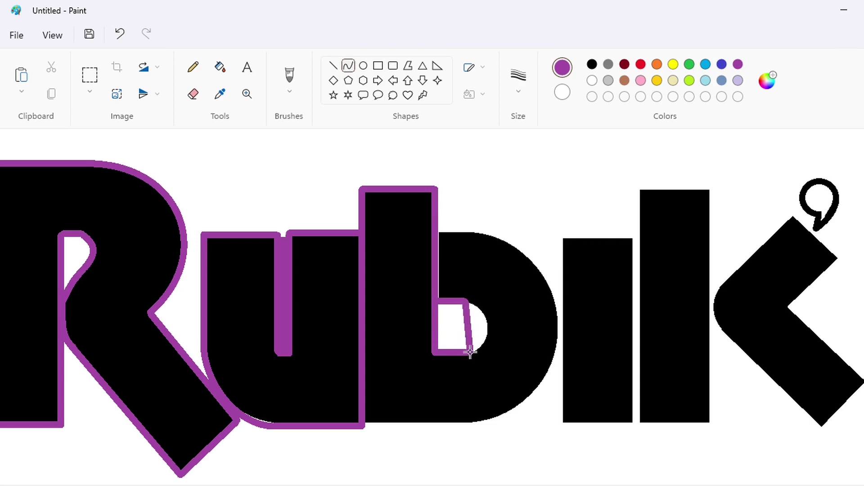
{"action": "mouse_move", "coordinate": [474, 322]}
{"action": "left_mouse_down"}
{"action": "mouse_move", "coordinate": [493, 307]}
{"action": "mouse_move", "coordinate": [496, 347]}
{"action": "left_mouse_up"}
{"action": "left_click", "coordinate": [570, 358]}
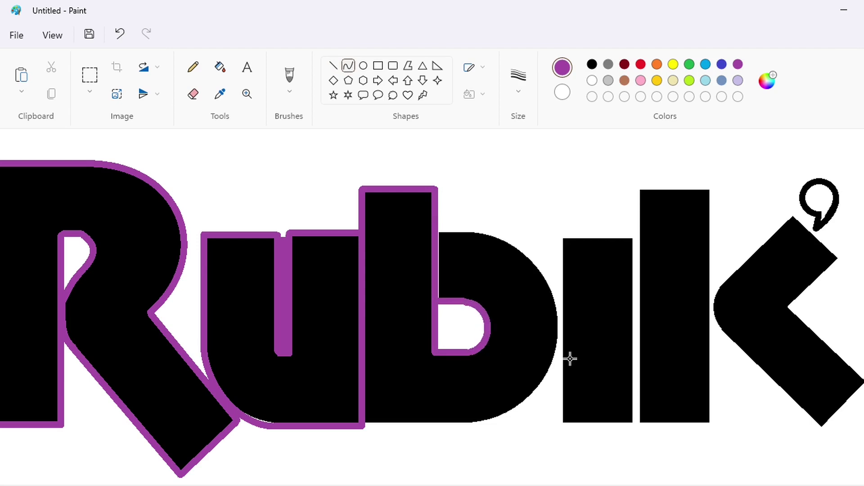
Refill the inside of the u with white and then black to clean up the slivers along its outline
{"action": "left_click_drag", "start_coordinate": [361, 426], "coordinate": [513, 427]}
{"action": "key", "text": "ctrl+z"}
{"action": "left_click", "coordinate": [333, 66]}
{"action": "left_click", "coordinate": [220, 67]}
{"action": "left_click", "coordinate": [592, 80]}
{"action": "left_click", "coordinate": [330, 270]}
{"action": "left_click", "coordinate": [593, 65]}
{"action": "left_click", "coordinate": [331, 271]}
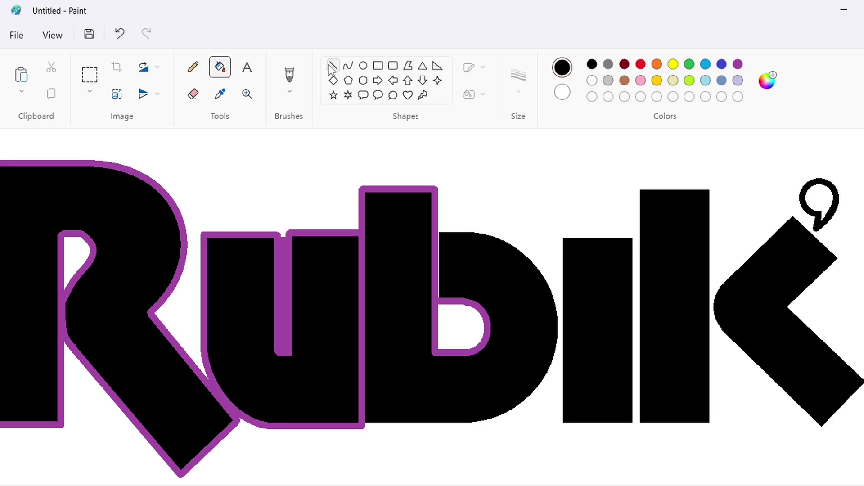
Outline the b's bottom and upper bowl edges with purple lines, and curve the outline around the bowl's upper right
{"action": "left_click", "coordinate": [333, 66]}
{"action": "left_click", "coordinate": [738, 64]}
{"action": "left_click_drag", "start_coordinate": [362, 426], "coordinate": [473, 426]}
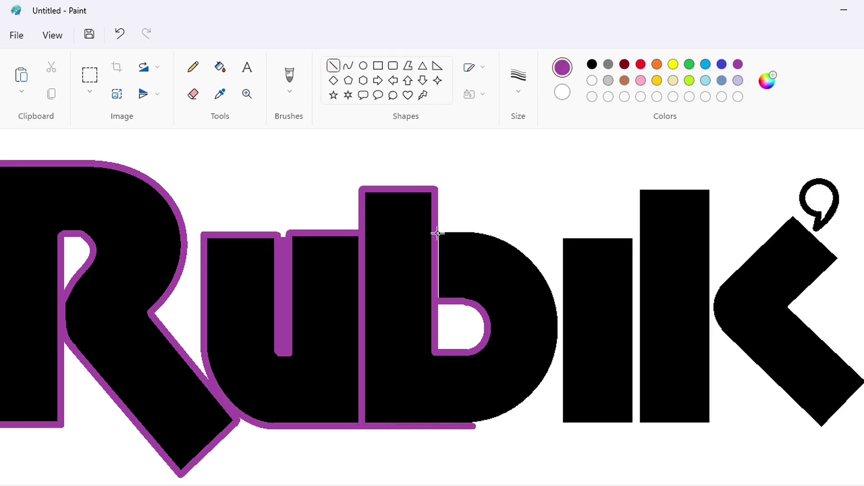
{"action": "mouse_move", "coordinate": [436, 233]}
{"action": "left_mouse_down"}
{"action": "mouse_move", "coordinate": [470, 233]}
{"action": "mouse_move", "coordinate": [555, 332]}
{"action": "left_mouse_up"}
{"action": "left_click", "coordinate": [348, 66]}
{"action": "left_click_drag", "start_coordinate": [524, 270], "coordinate": [520, 233]}
{"action": "left_click_drag", "start_coordinate": [547, 282], "coordinate": [555, 270]}
{"action": "left_click", "coordinate": [592, 243]}
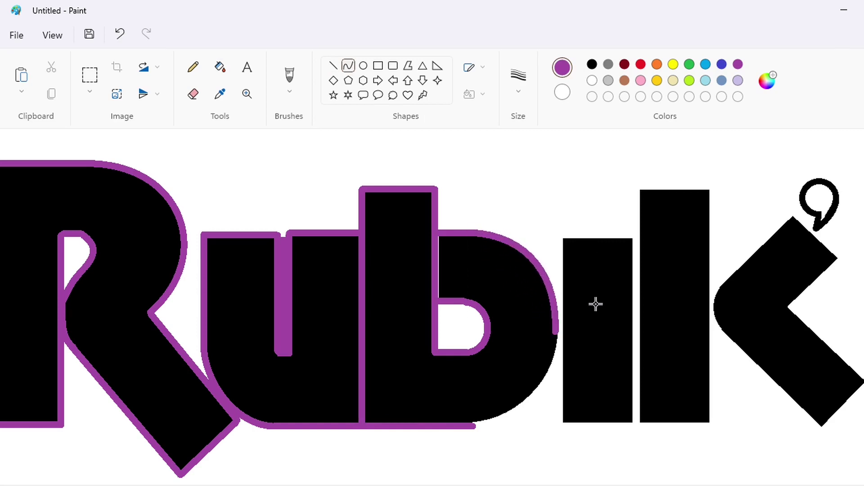
{"action": "mouse_move", "coordinate": [474, 425]}
{"action": "left_mouse_down"}
{"action": "mouse_move", "coordinate": [548, 357]}
{"action": "mouse_move", "coordinate": [556, 333]}
{"action": "left_mouse_up"}
{"action": "left_click_drag", "start_coordinate": [513, 387], "coordinate": [512, 425]}
{"action": "mouse_move", "coordinate": [542, 382]}
{"action": "left_mouse_down"}
{"action": "mouse_move", "coordinate": [554, 384]}
{"action": "mouse_move", "coordinate": [552, 355]}
{"action": "left_mouse_up"}
{"action": "key", "text": "ctrl+z"}
Complete the b's outline with a purple curve around the lower right of its bowl
{"action": "left_click_drag", "start_coordinate": [473, 425], "coordinate": [556, 333]}
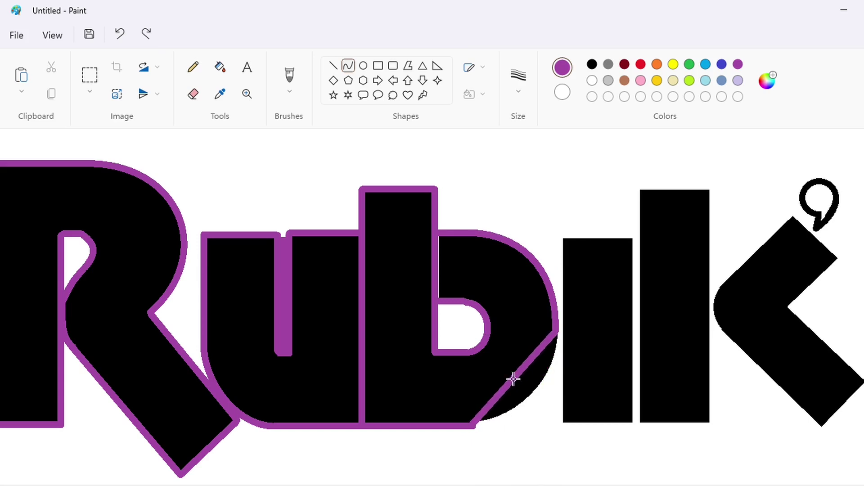
{"action": "left_click_drag", "start_coordinate": [514, 380], "coordinate": [517, 429]}
{"action": "left_click_drag", "start_coordinate": [543, 385], "coordinate": [562, 376]}
{"action": "left_click", "coordinate": [632, 361]}
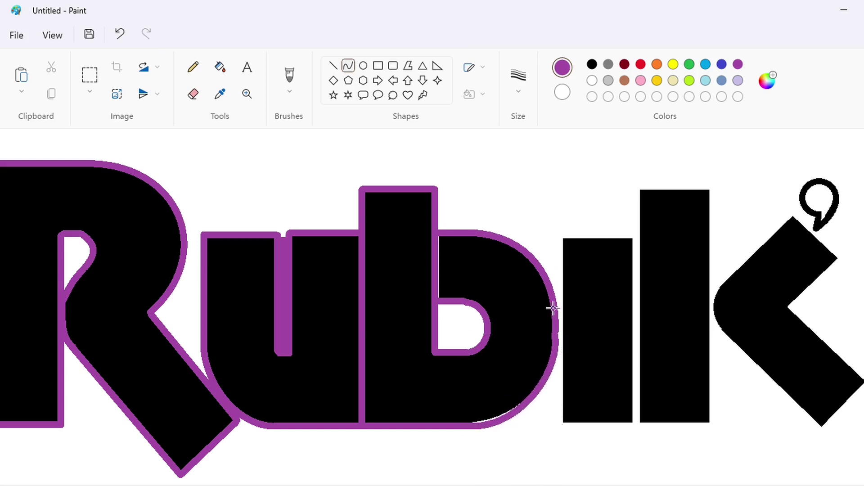
Refill the b's body with white and then black to remove the gaps inside its purple outline
{"action": "left_click", "coordinate": [592, 64]}
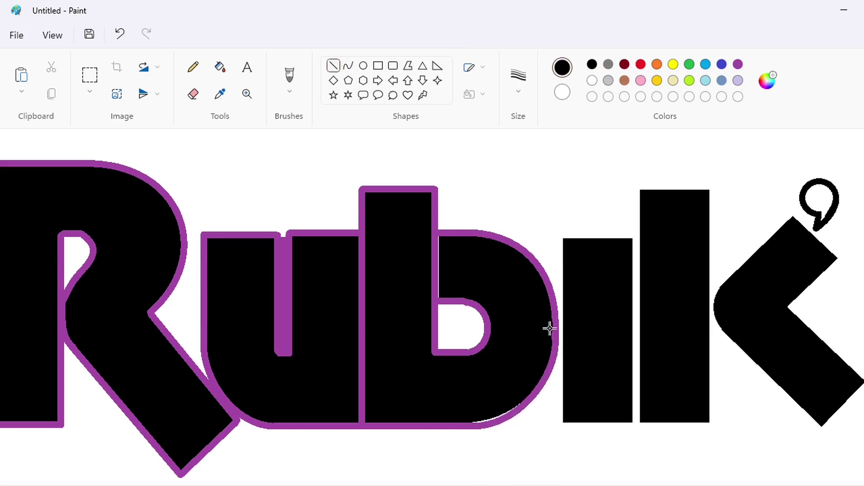
{"action": "left_click", "coordinate": [219, 67]}
{"action": "left_click", "coordinate": [592, 80]}
{"action": "left_click", "coordinate": [509, 270]}
{"action": "left_click", "coordinate": [592, 64]}
{"action": "left_click", "coordinate": [504, 274]}
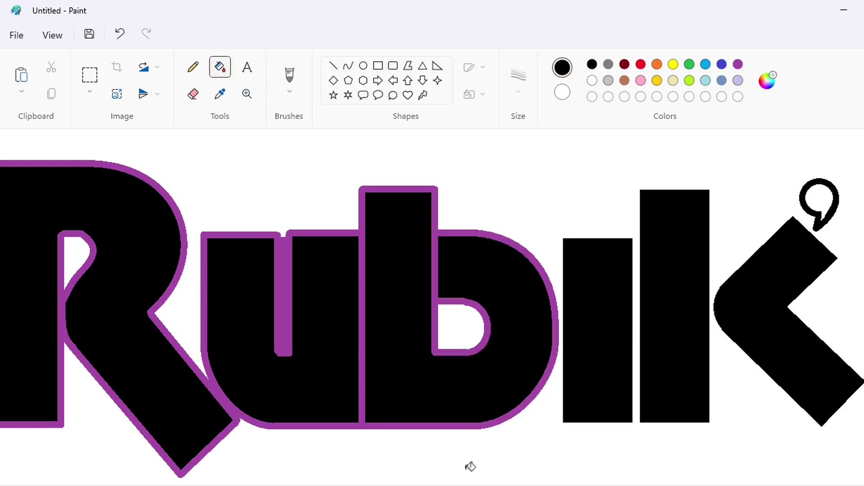
Select and copy the i, k, apostrophe and s as one block, excluding the outlined b
{"action": "left_click_drag", "start_coordinate": [468, 485], "coordinate": [522, 485]}
{"action": "left_click", "coordinate": [90, 75]}
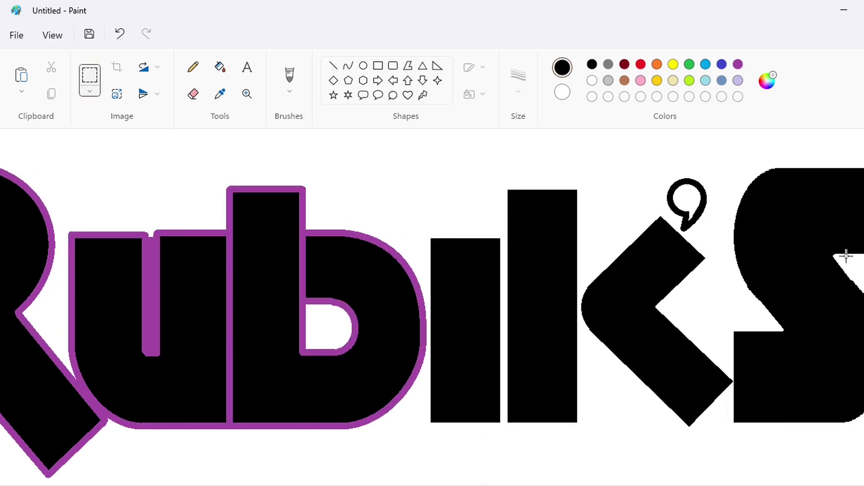
{"action": "left_click_drag", "start_coordinate": [430, 133], "coordinate": [430, 133]}
Clear the original i, k, apostrophe and s with white fills
{"action": "left_click", "coordinate": [220, 67]}
{"action": "left_click", "coordinate": [592, 81]}
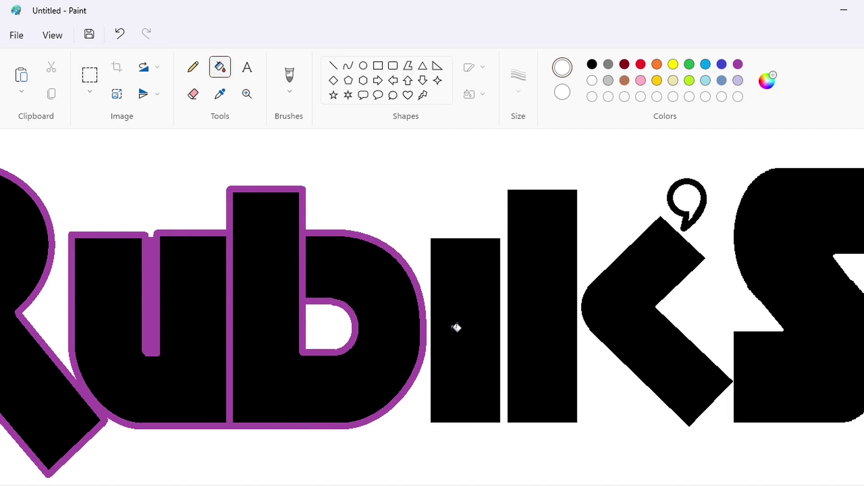
{"action": "left_click", "coordinate": [457, 328]}
{"action": "left_click", "coordinate": [543, 315]}
{"action": "left_click", "coordinate": [623, 293]}
{"action": "left_click", "coordinate": [686, 222]}
{"action": "left_click", "coordinate": [755, 238]}
Paste the copied block and nudge it into place so the i touches the b's purple right edge
{"action": "key", "text": "ctrl+v"}
{"action": "left_click_drag", "start_coordinate": [81, 330], "coordinate": [403, 330]}
{"action": "key", "text": "Right"}
{"action": "key", "text": "Right"}
{"action": "key", "text": "Right"}
{"action": "key", "text": "Right"}
{"action": "key", "text": "Right"}
{"action": "key", "text": "Right"}
{"action": "key", "text": "Right"}
{"action": "key", "text": "Right"}
{"action": "key", "text": "Right"}
{"action": "key", "text": "Right"}
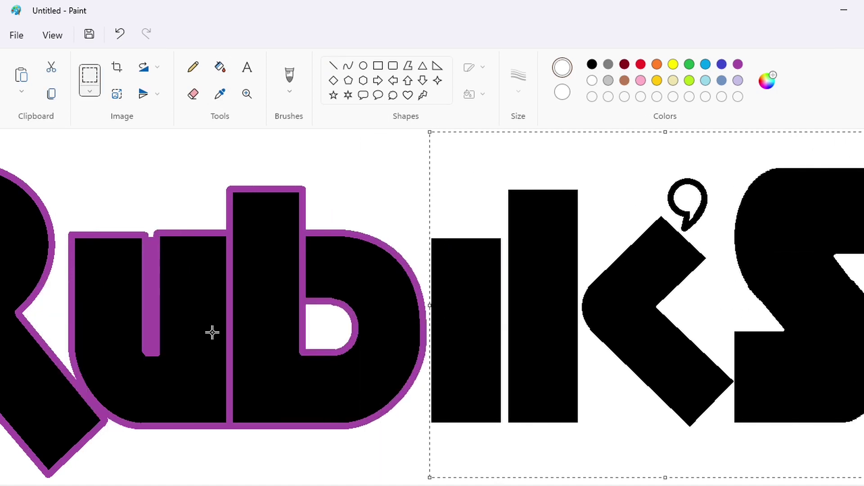
{"action": "key", "text": "Left"}
{"action": "key", "text": "Left"}
{"action": "key", "text": "Left"}
{"action": "key", "text": "Left"}
{"action": "key", "text": "Left"}
{"action": "key", "text": "Left"}
{"action": "left_click", "coordinate": [221, 335]}
Outline the i's upper left, top, right and bottom edges with straight purple lines
{"action": "left_click", "coordinate": [332, 68]}
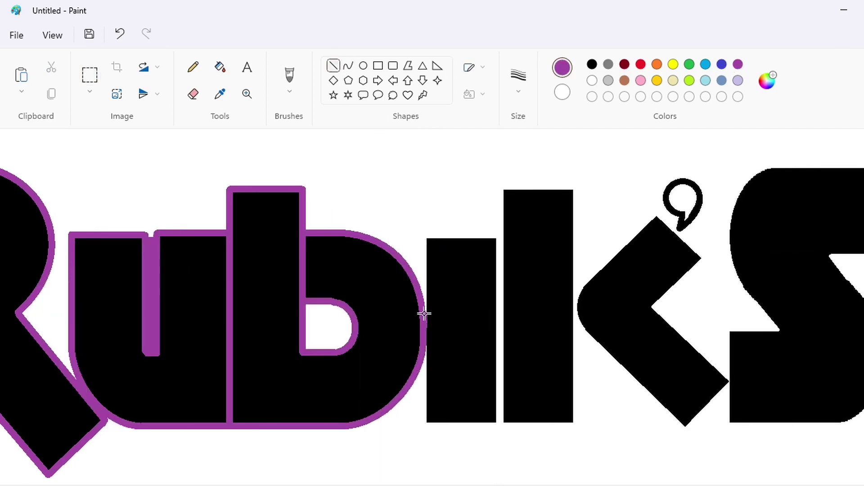
{"action": "left_click_drag", "start_coordinate": [424, 325], "coordinate": [498, 422]}
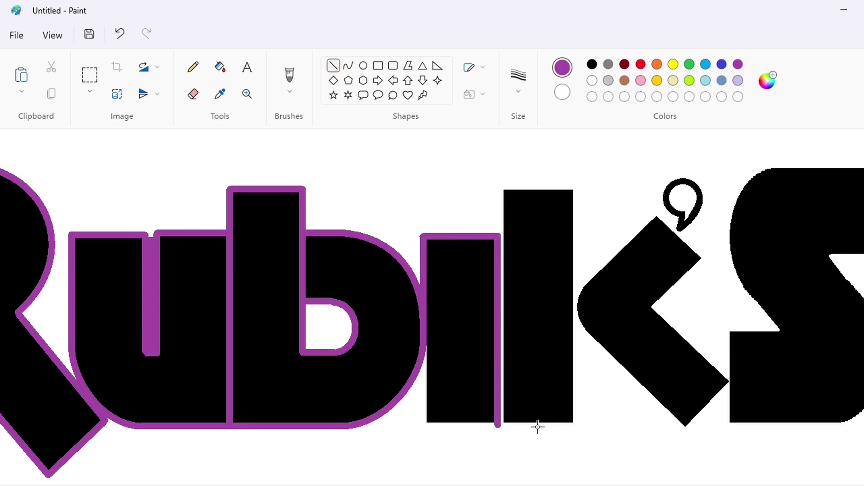
{"action": "left_click_drag", "start_coordinate": [343, 424], "coordinate": [375, 423]}
{"action": "key", "text": "Down"}
{"action": "key", "text": "Down"}
{"action": "key", "text": "Right"}
{"action": "key", "text": "Right"}
{"action": "key", "text": "Right"}
{"action": "key", "text": "Right"}
{"action": "key", "text": "Right"}
{"action": "key", "text": "Right"}
{"action": "key", "text": "Right"}
{"action": "key", "text": "Right"}
{"action": "key", "text": "Right"}
{"action": "key", "text": "Right"}
{"action": "key", "text": "Right"}
{"action": "key", "text": "Right"}
{"action": "key", "text": "Right"}
{"action": "key", "text": "Right"}
{"action": "key", "text": "Right"}
{"action": "key", "text": "Right"}
{"action": "key", "text": "Right"}
{"action": "key", "text": "Right"}
{"action": "key", "text": "Right"}
{"action": "key", "text": "Right"}
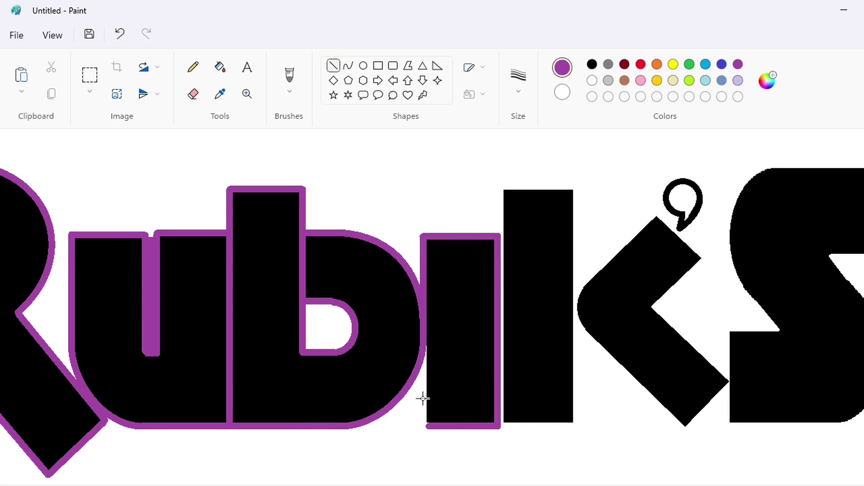
Close the i's outline with a purple line down the rest of its left edge to the bottom
{"action": "left_click_drag", "start_coordinate": [422, 299], "coordinate": [422, 336]}
{"action": "key", "text": "Right"}
{"action": "key", "text": "Right"}
{"action": "key", "text": "Right"}
{"action": "key", "text": "Right"}
{"action": "key", "text": "Right"}
{"action": "key", "text": "Down"}
{"action": "key", "text": "Down"}
{"action": "key", "text": "Down"}
{"action": "key", "text": "Down"}
{"action": "key", "text": "Down"}
{"action": "key", "text": "Down"}
{"action": "key", "text": "Down"}
{"action": "key", "text": "Down"}
{"action": "key", "text": "Down"}
{"action": "key", "text": "Down"}
{"action": "key", "text": "Down"}
{"action": "key", "text": "Down"}
{"action": "key", "text": "Down"}
{"action": "key", "text": "Down"}
{"action": "key", "text": "Down"}
{"action": "key", "text": "Down"}
{"action": "key", "text": "Down"}
{"action": "key", "text": "Down"}
{"action": "key", "text": "Down"}
{"action": "key", "text": "Down"}
Select and copy the k, apostrophe and s as one block, excluding the outlined i
{"action": "scroll", "coordinate": [347, 269], "scroll_direction": "right", "scroll_amount": 5}
{"action": "left_click", "coordinate": [90, 76]}
{"action": "key", "text": "ctrl+c"}
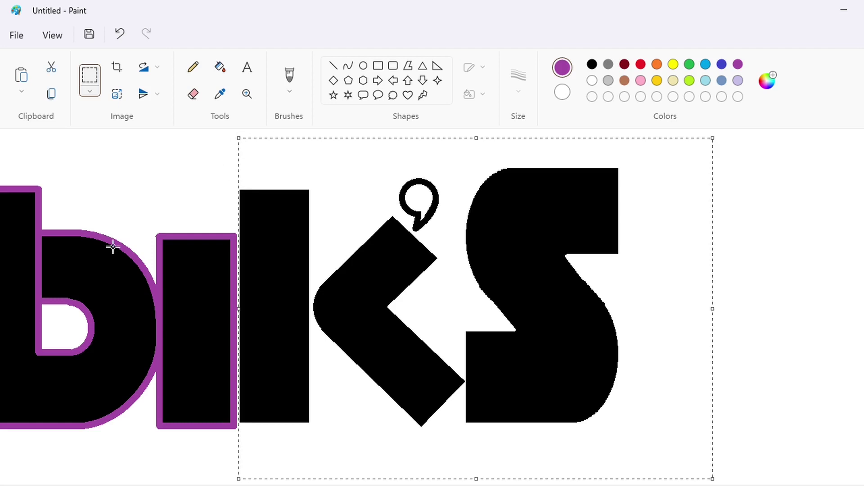
Fill the original k, apostrophe and s white, then paste the copied block against the i's purple right edge
{"action": "left_click", "coordinate": [220, 67]}
{"action": "left_click", "coordinate": [592, 81]}
{"action": "left_click", "coordinate": [288, 270]}
{"action": "left_click", "coordinate": [360, 275]}
{"action": "left_click", "coordinate": [527, 247]}
{"action": "key", "text": "ctrl+v"}
{"action": "left_click_drag", "start_coordinate": [96, 332], "coordinate": [331, 340]}
{"action": "left_click", "coordinate": [191, 378]}
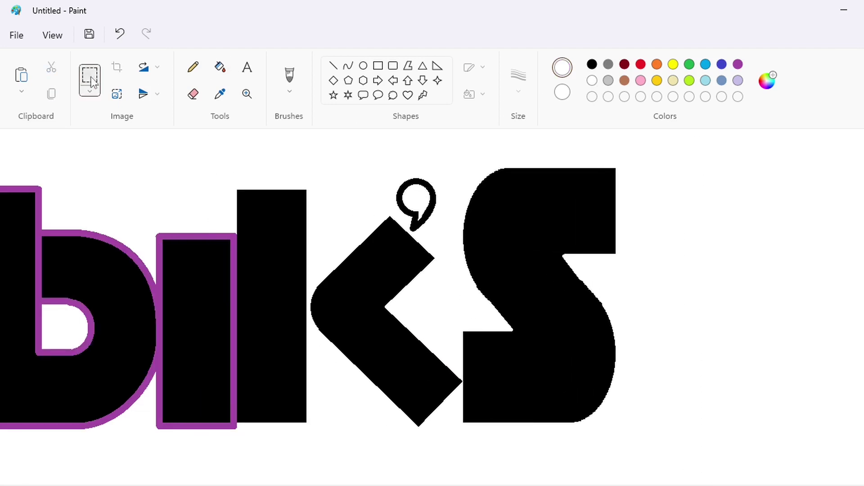
Copy the k's arms, apostrophe and s as one block without the k's stem, and fill the originals white
{"action": "left_click_drag", "start_coordinate": [308, 96], "coordinate": [308, 97]}
{"action": "key", "text": "ctrl+c"}
{"action": "left_click", "coordinate": [295, 169]}
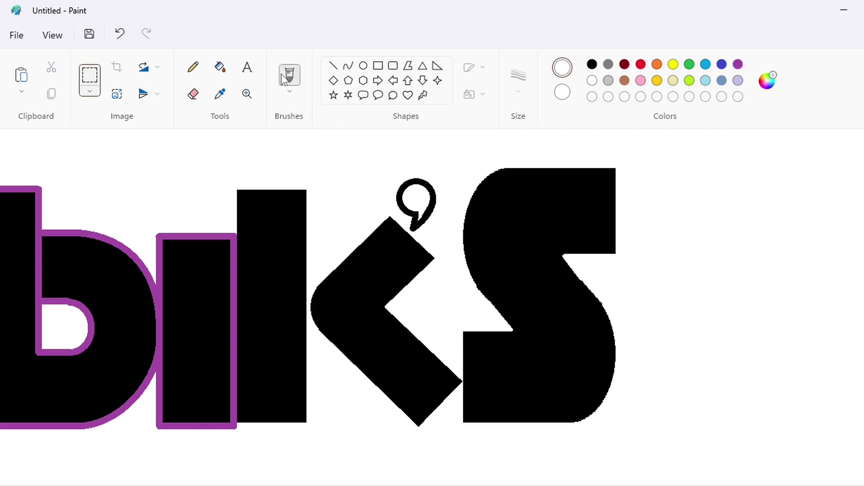
{"action": "left_click", "coordinate": [220, 67]}
{"action": "left_click", "coordinate": [369, 270]}
{"action": "left_click", "coordinate": [517, 245]}
Paste the copied block and nudge it into place so the k's arms sit just beside its stem
{"action": "key", "text": "ctrl+v"}
{"action": "left_click_drag", "start_coordinate": [268, 301], "coordinate": [522, 282]}
{"action": "left_click_drag", "start_coordinate": [348, 291], "coordinate": [239, 270]}
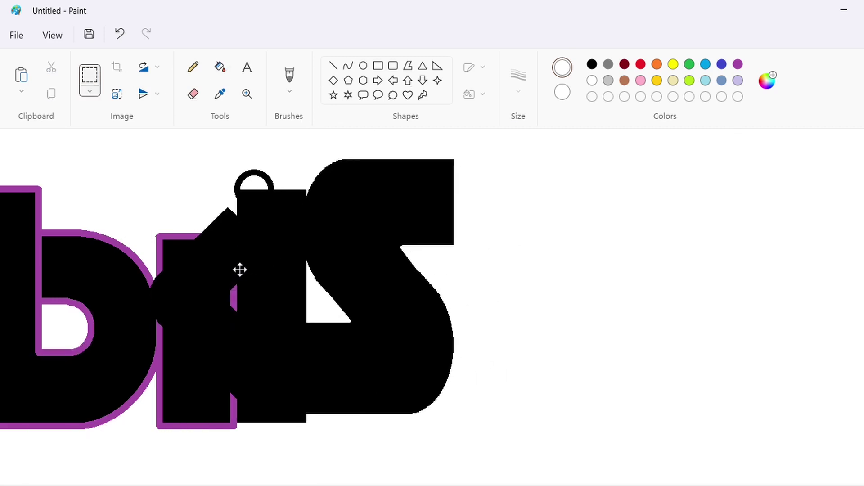
{"action": "key", "text": "Down"}
{"action": "key", "text": "Down"}
{"action": "key", "text": "Down"}
{"action": "key", "text": "Down"}
{"action": "key", "text": "Down"}
{"action": "key", "text": "Down"}
{"action": "key", "text": "Down"}
{"action": "key", "text": "Down"}
{"action": "key", "text": "Down"}
{"action": "key", "text": "Down"}
{"action": "key", "text": "Right"}
{"action": "key", "text": "Right"}
{"action": "key", "text": "Right"}
{"action": "key", "text": "Right"}
{"action": "key", "text": "Right"}
{"action": "key", "text": "Right"}
{"action": "key", "text": "Right"}
{"action": "key", "text": "Right"}
{"action": "key", "text": "Right"}
{"action": "key", "text": "Right"}
{"action": "key", "text": "Right"}
{"action": "key", "text": "Right"}
{"action": "key", "text": "Right"}
{"action": "key", "text": "Right"}
{"action": "key", "text": "Right"}
{"action": "key", "text": "Right"}
{"action": "key", "text": "Right"}
{"action": "key", "text": "Right"}
{"action": "key", "text": "Right"}
{"action": "key", "text": "Right"}
{"action": "key", "text": "Right"}
{"action": "key", "text": "Right"}
{"action": "key", "text": "Right"}
{"action": "key", "text": "Right"}
{"action": "key", "text": "Right"}
{"action": "key", "text": "Right"}
{"action": "key", "text": "Right"}
{"action": "key", "text": "Right"}
{"action": "key", "text": "Right"}
{"action": "key", "text": "Right"}
{"action": "key", "text": "Right"}
{"action": "key", "text": "Right"}
{"action": "key", "text": "Right"}
{"action": "key", "text": "Right"}
{"action": "key", "text": "Right"}
{"action": "key", "text": "Right"}
{"action": "key", "text": "Right"}
{"action": "key", "text": "Right"}
{"action": "key", "text": "Right"}
{"action": "key", "text": "Right"}
{"action": "key", "text": "Left"}
{"action": "key", "text": "Left"}
{"action": "key", "text": "Left"}
{"action": "key", "text": "Left"}
{"action": "key", "text": "Left"}
{"action": "left_click", "coordinate": [157, 265]}
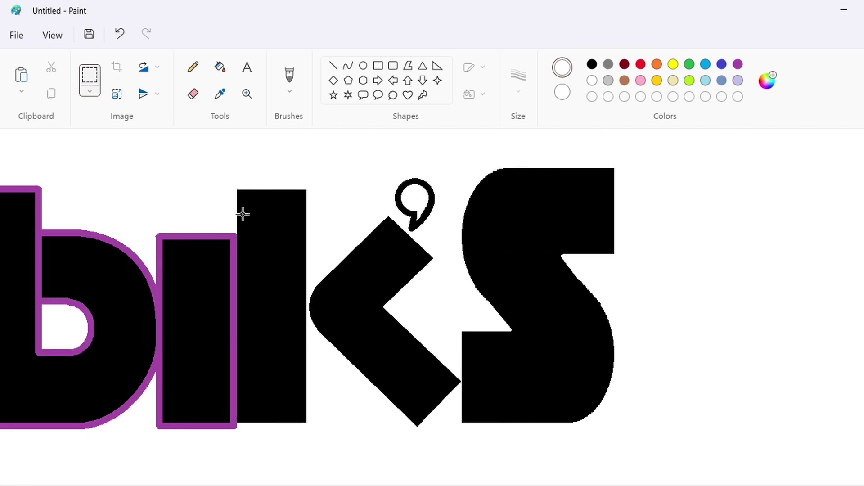
Outline the k's stem along its upper left, top, right and bottom edges with straight purple lines
{"action": "left_click", "coordinate": [333, 65]}
{"action": "mouse_move", "coordinate": [234, 233]}
{"action": "left_mouse_down"}
{"action": "mouse_move", "coordinate": [234, 187]}
{"action": "mouse_move", "coordinate": [309, 187]}
{"action": "mouse_move", "coordinate": [306, 428]}
{"action": "left_mouse_up"}
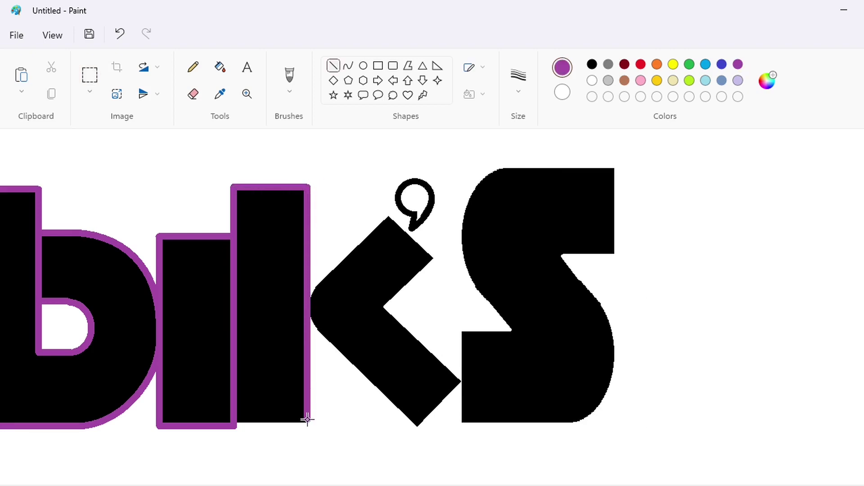
{"action": "left_click_drag", "start_coordinate": [232, 426], "coordinate": [303, 425]}
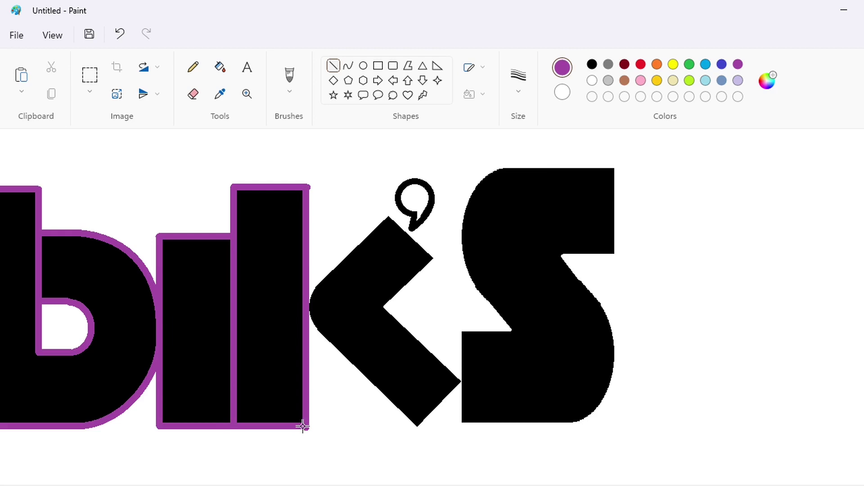
Outline the left side of the k's arms with two diagonal purple lines joined by a curve around the rounded corner
{"action": "left_click", "coordinate": [592, 81]}
{"action": "left_click", "coordinate": [737, 64]}
{"action": "left_click_drag", "start_coordinate": [311, 286], "coordinate": [388, 214]}
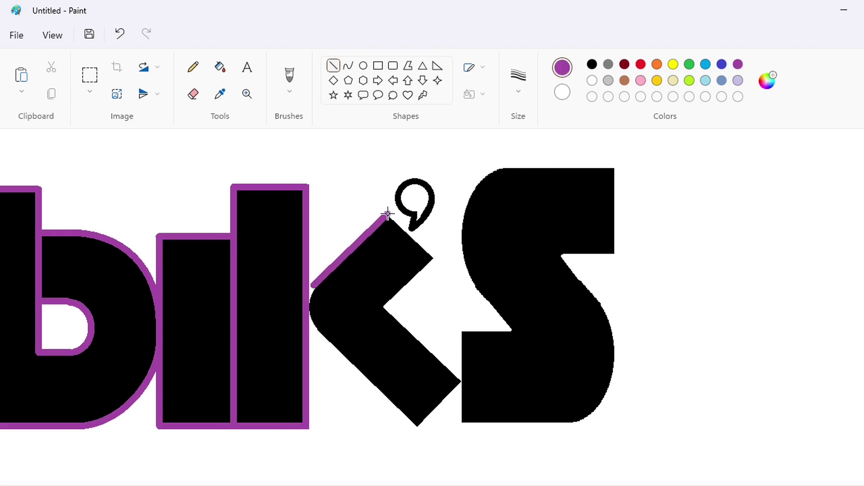
{"action": "left_click_drag", "start_coordinate": [319, 334], "coordinate": [416, 428]}
{"action": "left_click", "coordinate": [348, 65]}
{"action": "left_click_drag", "start_coordinate": [311, 287], "coordinate": [318, 333]}
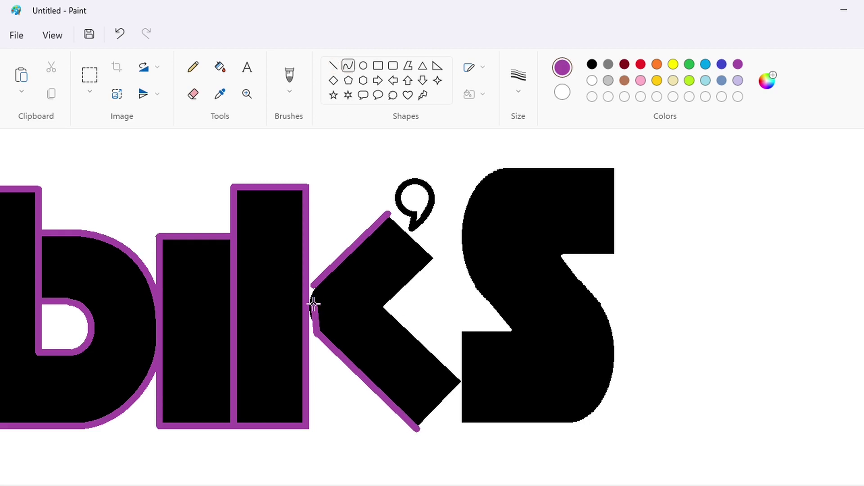
{"action": "left_click_drag", "start_coordinate": [313, 303], "coordinate": [306, 319]}
{"action": "left_click", "coordinate": [304, 299]}
{"action": "left_click", "coordinate": [418, 356]}
{"action": "scroll", "coordinate": [308, 301], "scroll_direction": "right", "scroll_amount": 1}
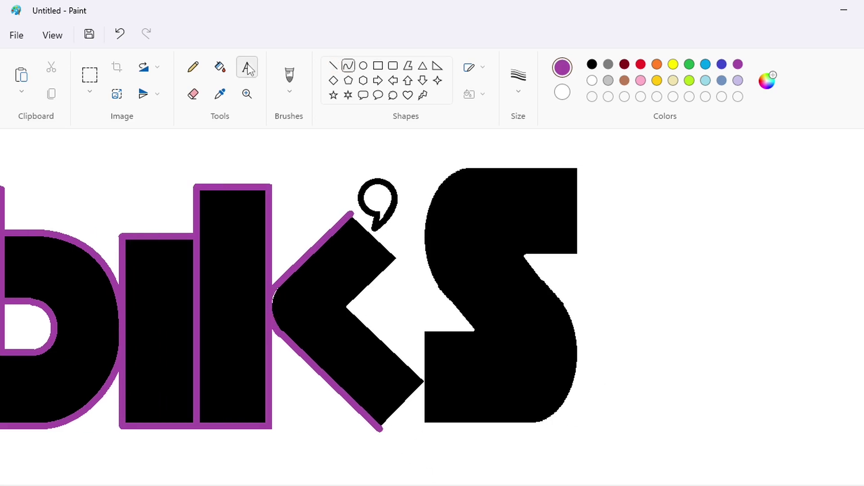
Close the outline of the k's arms with straight purple lines and add one down the s's lower left edge
{"action": "left_click", "coordinate": [333, 65]}
{"action": "left_click_drag", "start_coordinate": [381, 430], "coordinate": [422, 385]}
{"action": "left_click_drag", "start_coordinate": [345, 308], "coordinate": [424, 381]}
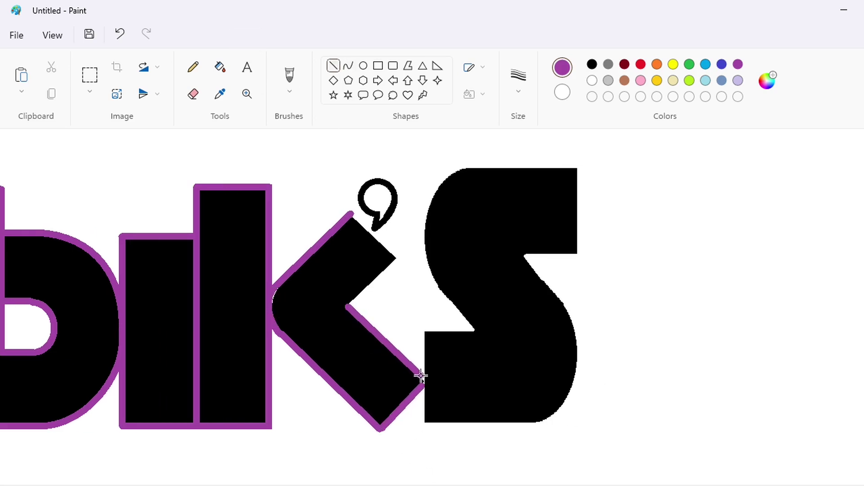
{"action": "left_click_drag", "start_coordinate": [427, 332], "coordinate": [427, 426]}
{"action": "left_click", "coordinate": [490, 425]}
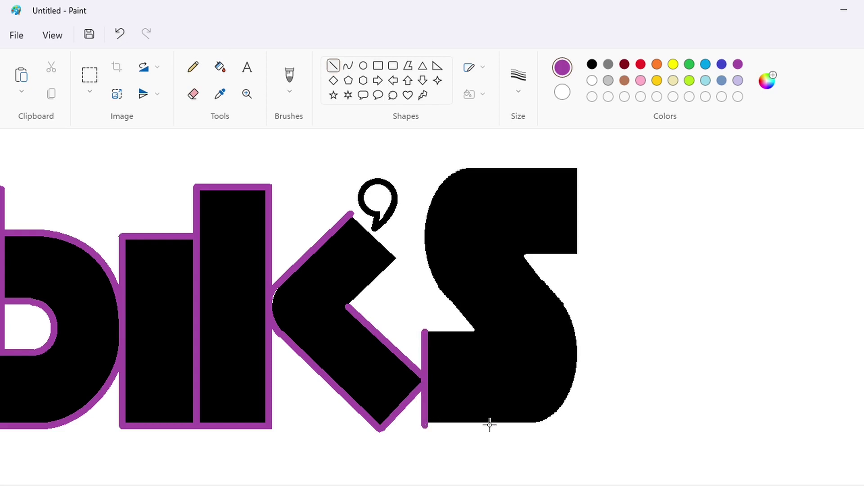
{"action": "left_click_drag", "start_coordinate": [351, 214], "coordinate": [396, 259]}
{"action": "left_click_drag", "start_coordinate": [347, 308], "coordinate": [395, 260]}
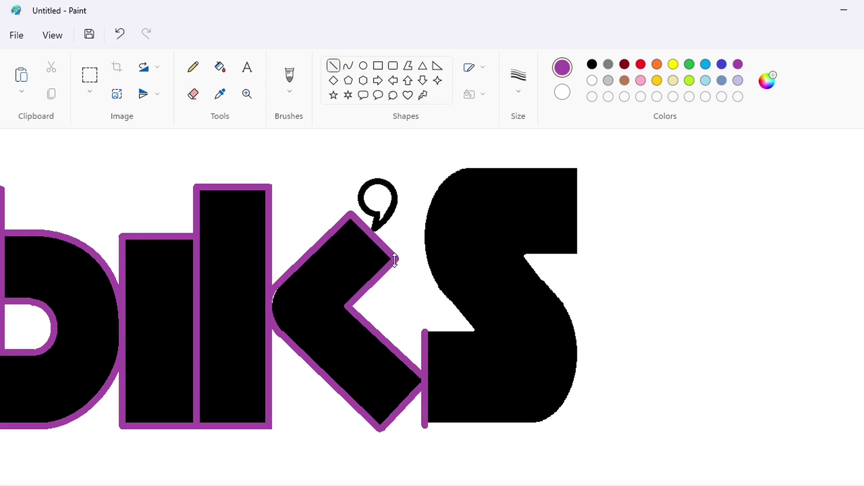
{"action": "left_click", "coordinate": [348, 66]}
{"action": "mouse_move", "coordinate": [361, 182]}
{"action": "left_mouse_down"}
{"action": "mouse_move", "coordinate": [370, 219]}
{"action": "mouse_move", "coordinate": [371, 182]}
{"action": "mouse_move", "coordinate": [350, 188]}
{"action": "left_mouse_up"}
{"action": "key", "text": "ctrl+z"}
{"action": "key", "text": "ctrl+z"}
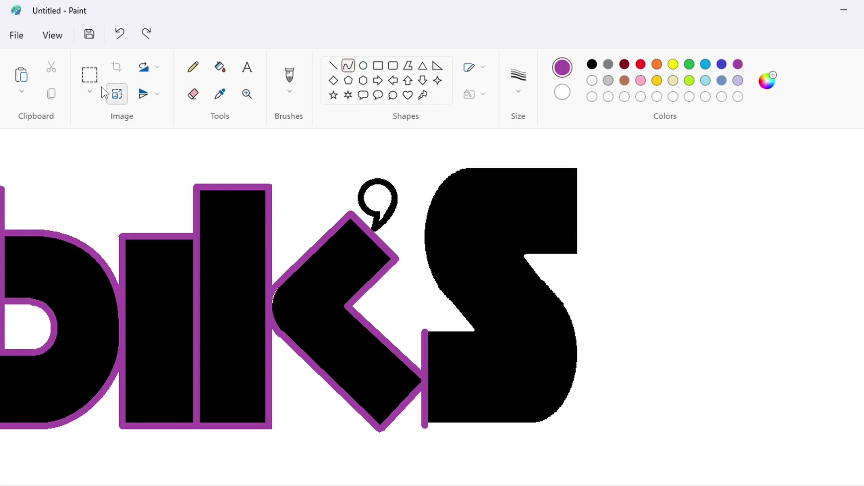
Copy the apostrophe to the empty area right of the s, and fill the original and stray k fragments white
{"action": "left_click", "coordinate": [90, 74]}
{"action": "left_click_drag", "start_coordinate": [340, 154], "coordinate": [403, 236]}
{"action": "key", "text": "ctrl+c"}
{"action": "key", "text": "ctrl+v"}
{"action": "mouse_move", "coordinate": [60, 200]}
{"action": "left_mouse_down"}
{"action": "mouse_move", "coordinate": [339, 182]}
{"action": "mouse_move", "coordinate": [282, 217]}
{"action": "mouse_move", "coordinate": [755, 305]}
{"action": "left_mouse_up"}
{"action": "left_click", "coordinate": [220, 67]}
{"action": "left_click", "coordinate": [592, 80]}
{"action": "left_click", "coordinate": [733, 340]}
{"action": "left_click", "coordinate": [745, 331]}
{"action": "left_click", "coordinate": [395, 194]}
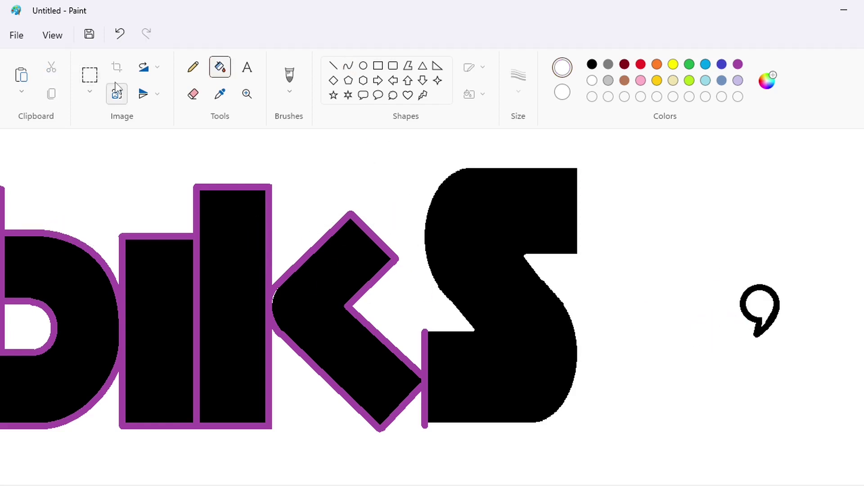
Copy the cleaned apostrophe and paste it touching the upper right edge of the k's upper arm
{"action": "left_click", "coordinate": [89, 75]}
{"action": "left_click_drag", "start_coordinate": [691, 241], "coordinate": [816, 367]}
{"action": "key", "text": "ctrl+c"}
{"action": "key", "text": "ctrl+v"}
{"action": "left_click_drag", "start_coordinate": [97, 226], "coordinate": [375, 211]}
{"action": "left_click", "coordinate": [597, 261]}
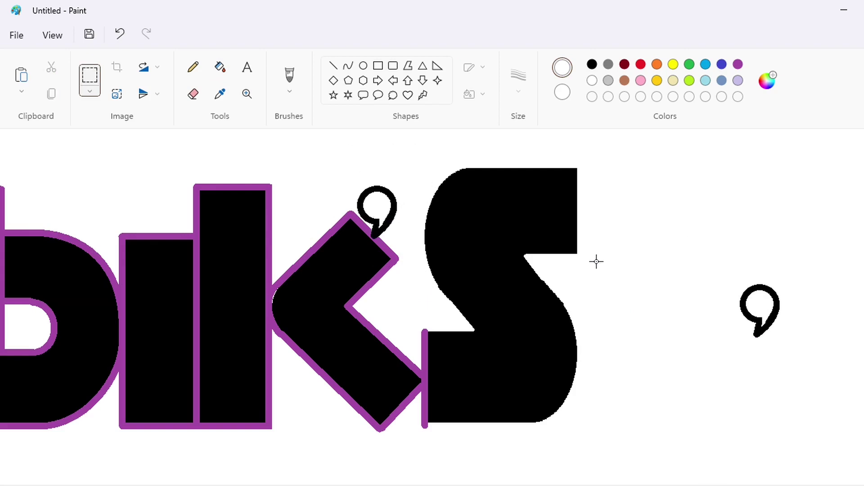
Recolour the pasted apostrophe with a purple outline and black interior, and erase the spare apostrophe right of the s
{"action": "left_click", "coordinate": [220, 67]}
{"action": "left_click", "coordinate": [738, 65]}
{"action": "left_click", "coordinate": [624, 64]}
{"action": "left_click", "coordinate": [378, 208]}
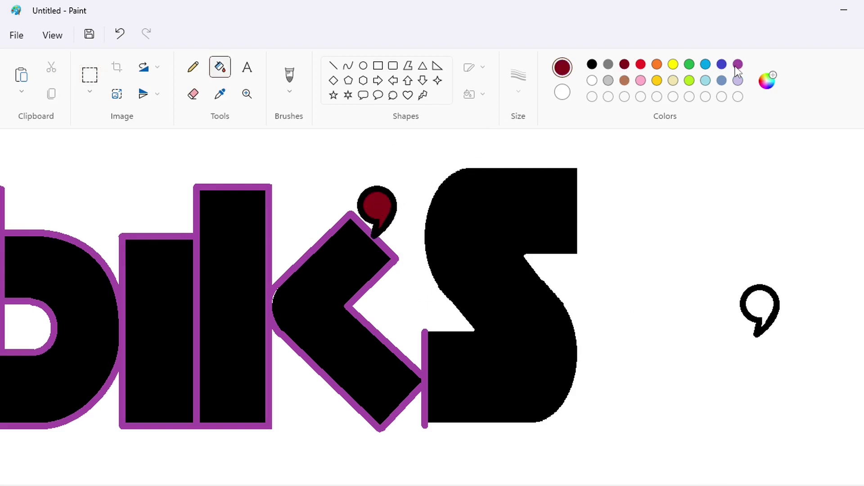
{"action": "left_click", "coordinate": [737, 65]}
{"action": "left_click", "coordinate": [361, 217]}
{"action": "key", "text": "ctrl+z"}
{"action": "left_click", "coordinate": [368, 217]}
{"action": "left_click", "coordinate": [593, 64]}
{"action": "left_click", "coordinate": [380, 204]}
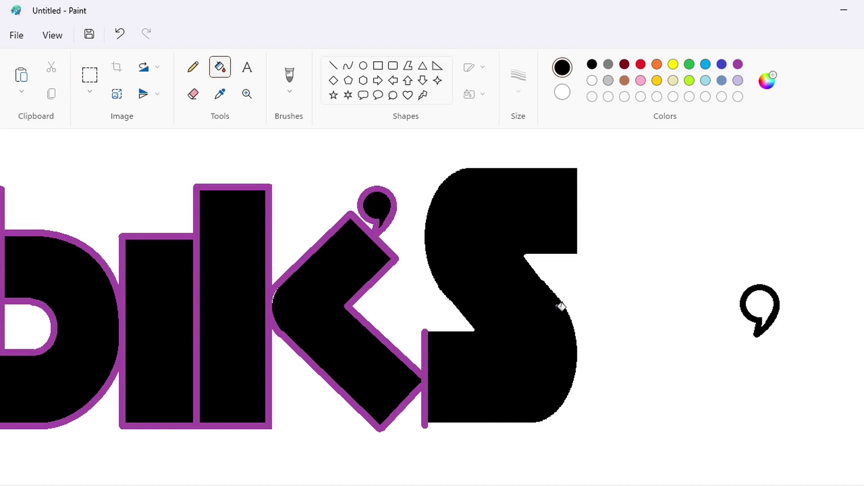
{"action": "left_click", "coordinate": [592, 80]}
{"action": "left_click", "coordinate": [755, 320]}
Outline the s's upper right edge and top with straight purple lines, and its upper left side with a purple curve
{"action": "left_click", "coordinate": [333, 65]}
{"action": "left_click", "coordinate": [737, 64]}
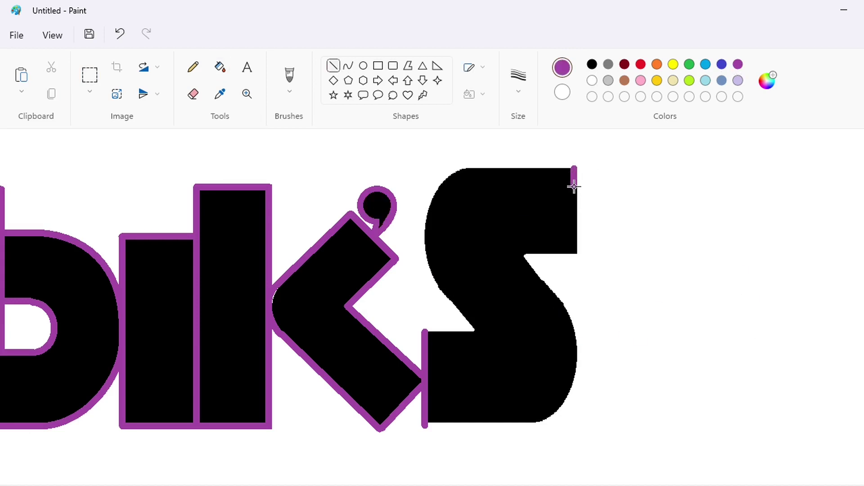
{"action": "left_click_drag", "start_coordinate": [574, 186], "coordinate": [575, 253]}
{"action": "mouse_move", "coordinate": [574, 167]}
{"action": "left_mouse_down"}
{"action": "mouse_move", "coordinate": [466, 167]}
{"action": "mouse_move", "coordinate": [443, 293]}
{"action": "left_mouse_up"}
{"action": "left_click", "coordinate": [350, 67]}
{"action": "mouse_move", "coordinate": [439, 212]}
{"action": "left_mouse_down"}
{"action": "mouse_move", "coordinate": [434, 185]}
{"action": "mouse_move", "coordinate": [422, 181]}
{"action": "left_mouse_up"}
{"action": "left_click_drag", "start_coordinate": [419, 205], "coordinate": [405, 251]}
Complete the s's purple outline with straight lines along its inner notches and bottom, and a curve around its lower right side
{"action": "left_click", "coordinate": [334, 66]}
{"action": "left_click_drag", "start_coordinate": [444, 294], "coordinate": [474, 332]}
{"action": "left_click_drag", "start_coordinate": [528, 254], "coordinate": [523, 253]}
{"action": "left_click_drag", "start_coordinate": [522, 253], "coordinate": [538, 421]}
{"action": "left_click", "coordinate": [348, 66]}
{"action": "left_click_drag", "start_coordinate": [564, 355], "coordinate": [601, 351]}
{"action": "left_click_drag", "start_coordinate": [575, 411], "coordinate": [571, 417]}
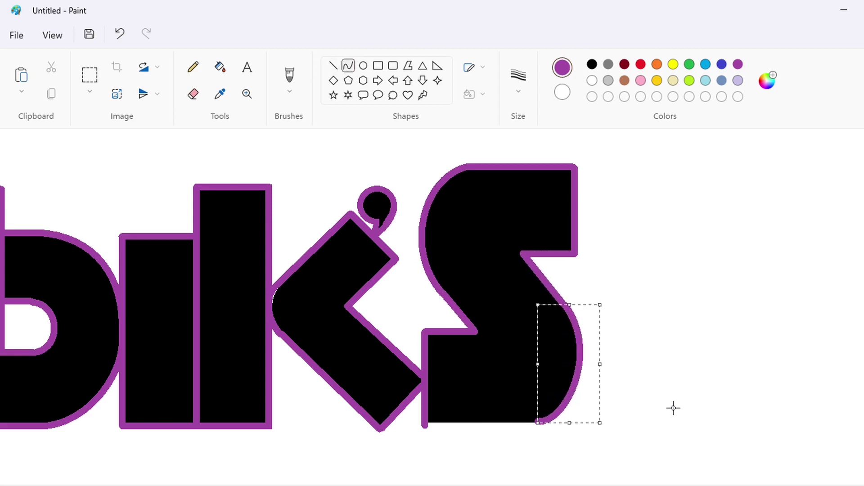
{"action": "left_click", "coordinate": [333, 65]}
{"action": "left_click_drag", "start_coordinate": [426, 421], "coordinate": [543, 422]}
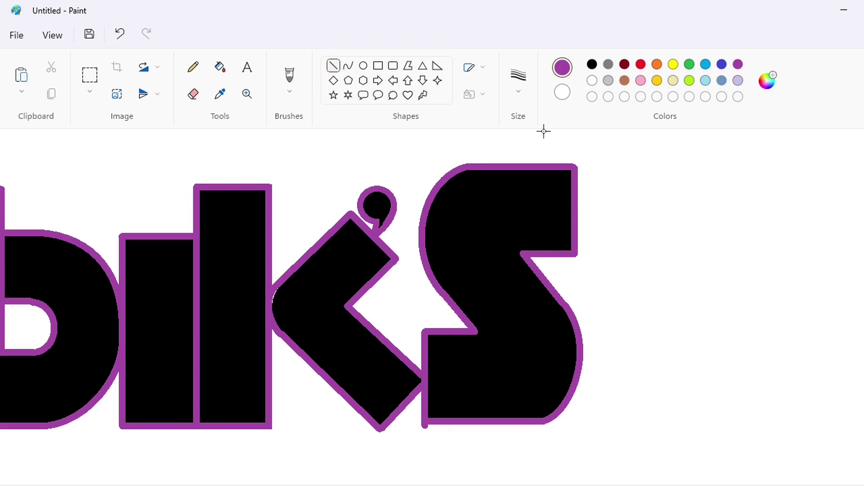
Draw a wide diamond with a thick black outline in the empty area above the i
{"action": "left_click", "coordinate": [592, 81]}
{"action": "scroll", "coordinate": [414, 160], "scroll_direction": "down", "scroll_amount": 3}
{"action": "scroll", "coordinate": [414, 161], "scroll_direction": "up", "scroll_amount": 3}
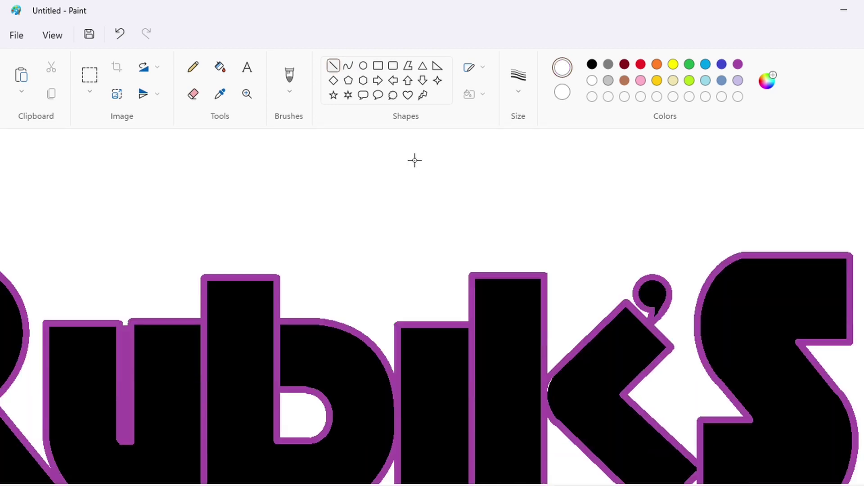
{"action": "left_click", "coordinate": [334, 82]}
{"action": "left_click", "coordinate": [519, 76]}
{"action": "left_click", "coordinate": [525, 207]}
{"action": "left_click", "coordinate": [592, 65]}
{"action": "left_click_drag", "start_coordinate": [381, 195], "coordinate": [454, 268]}
{"action": "mouse_move", "coordinate": [431, 238]}
{"action": "left_mouse_down"}
{"action": "mouse_move", "coordinate": [445, 345]}
{"action": "mouse_move", "coordinate": [444, 262]}
{"action": "mouse_move", "coordinate": [445, 283]}
{"action": "mouse_move", "coordinate": [380, 276]}
{"action": "left_mouse_up"}
{"action": "mouse_move", "coordinate": [426, 238]}
{"action": "left_mouse_down"}
{"action": "mouse_move", "coordinate": [426, 222]}
{"action": "mouse_move", "coordinate": [428, 246]}
{"action": "left_mouse_up"}
{"action": "scroll", "coordinate": [428, 246], "scroll_direction": "up", "scroll_amount": 2}
{"action": "left_click_drag", "start_coordinate": [417, 357], "coordinate": [423, 206]}
{"action": "left_click", "coordinate": [552, 218]}
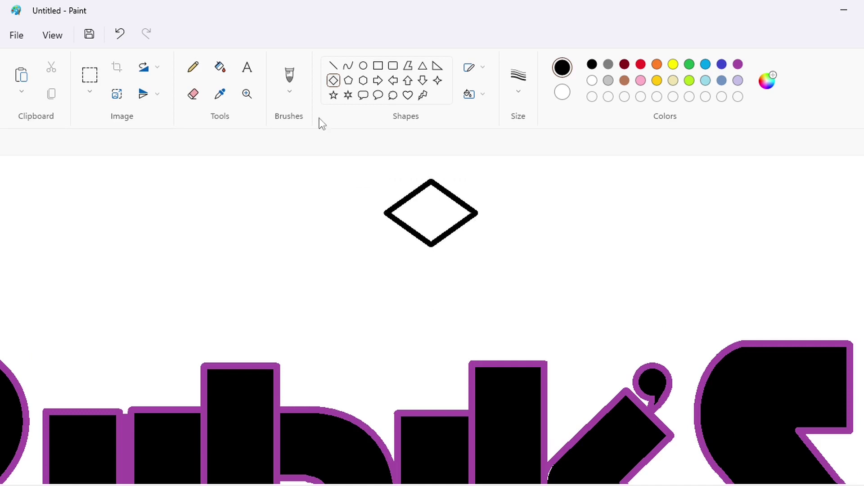
Copy the diamond's lower half and position the copy below it as the bottom edges of a cube
{"action": "left_click", "coordinate": [333, 66]}
{"action": "left_click", "coordinate": [90, 75]}
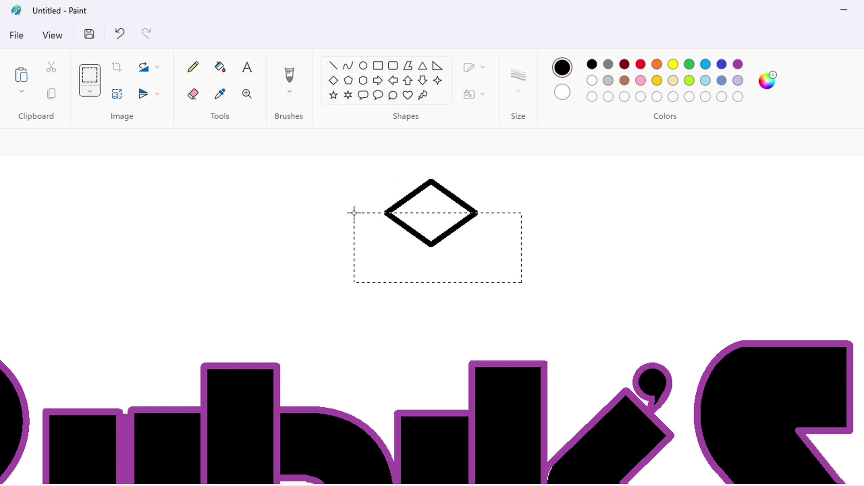
{"action": "left_click_drag", "start_coordinate": [354, 213], "coordinate": [353, 213]}
{"action": "key", "text": "ctrl+c"}
{"action": "key", "text": "ctrl+v"}
{"action": "left_click_drag", "start_coordinate": [101, 187], "coordinate": [428, 244]}
{"action": "key", "text": "Down"}
{"action": "key", "text": "Down"}
{"action": "key", "text": "Down"}
{"action": "key", "text": "Down"}
{"action": "key", "text": "Down"}
{"action": "key", "text": "Down"}
{"action": "key", "text": "Down"}
{"action": "key", "text": "Down"}
{"action": "key", "text": "Down"}
{"action": "key", "text": "Down"}
{"action": "key", "text": "Down"}
{"action": "key", "text": "Down"}
{"action": "key", "text": "Down"}
{"action": "key", "text": "Down"}
{"action": "key", "text": "Down"}
{"action": "key", "text": "Down"}
{"action": "key", "text": "Down"}
{"action": "key", "text": "Down"}
{"action": "key", "text": "Down"}
{"action": "key", "text": "Down"}
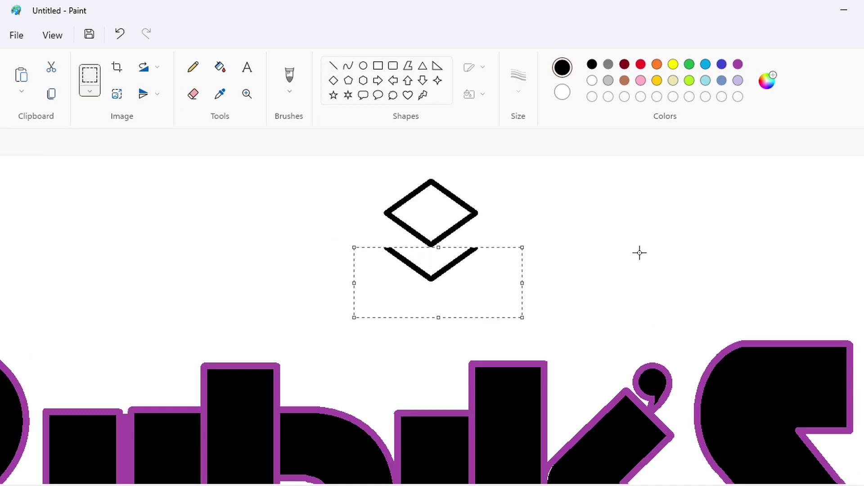
{"action": "key", "text": "Down"}
{"action": "key", "text": "Down"}
{"action": "key", "text": "Down"}
{"action": "key", "text": "Down"}
{"action": "key", "text": "Down"}
{"action": "key", "text": "Down"}
{"action": "key", "text": "Down"}
{"action": "key", "text": "Down"}
{"action": "key", "text": "Down"}
{"action": "key", "text": "Down"}
{"action": "key", "text": "Down"}
{"action": "key", "text": "Down"}
{"action": "key", "text": "Down"}
{"action": "key", "text": "Down"}
Complete the cube with thick vertical lines along both outer sides and a thinner vertical line for the front centre edge
{"action": "left_click", "coordinate": [333, 66]}
{"action": "left_click_drag", "start_coordinate": [387, 267], "coordinate": [386, 214]}
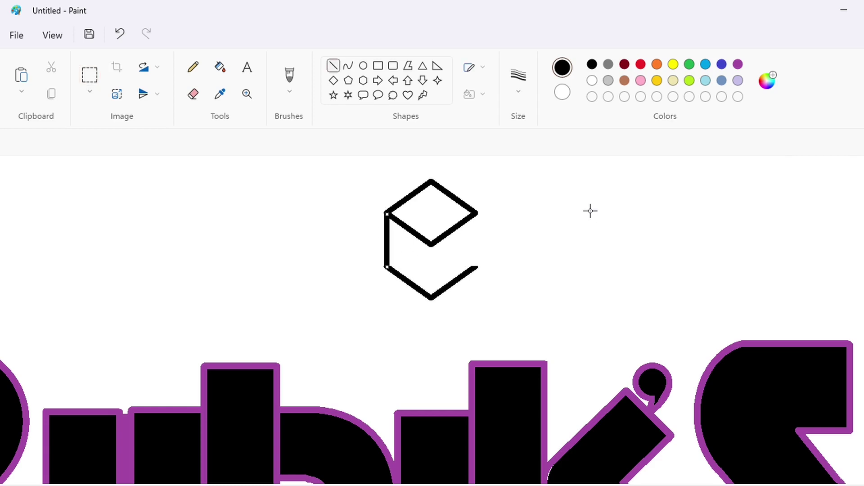
{"action": "left_click_drag", "start_coordinate": [476, 268], "coordinate": [477, 214]}
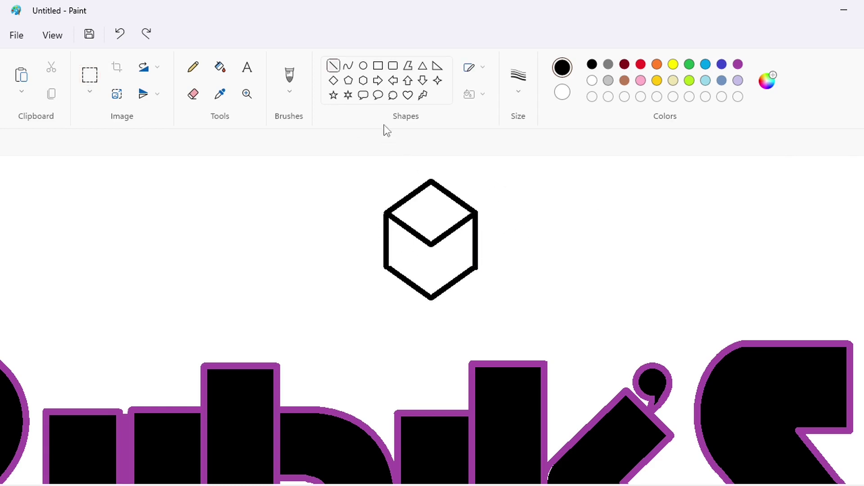
{"action": "left_click", "coordinate": [518, 78]}
{"action": "left_click", "coordinate": [521, 178]}
{"action": "left_click_drag", "start_coordinate": [430, 246], "coordinate": [431, 297]}
Divide each of the cube's two side faces into three columns with thinner black vertical lines
{"action": "left_click_drag", "start_coordinate": [416, 234], "coordinate": [416, 282]}
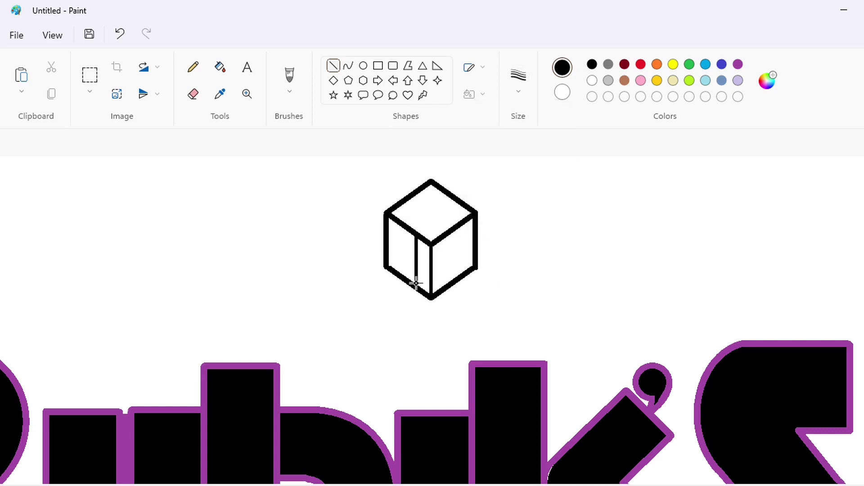
{"action": "left_click_drag", "start_coordinate": [401, 225], "coordinate": [399, 273]}
{"action": "left_click_drag", "start_coordinate": [447, 235], "coordinate": [447, 268]}
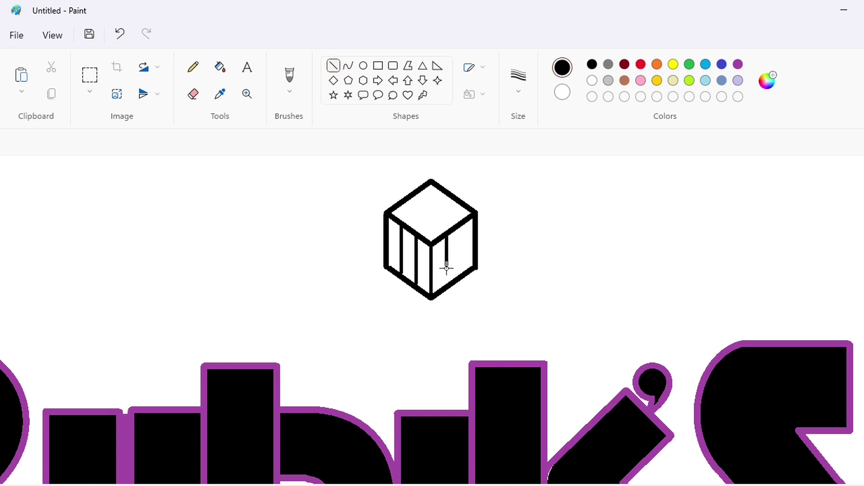
{"action": "left_click_drag", "start_coordinate": [461, 228], "coordinate": [461, 270]}
Draw thinner diagonal lines dividing the cube's top face into a three-by-three grid, and slanted row lines across both side faces
{"action": "left_click_drag", "start_coordinate": [424, 207], "coordinate": [444, 192]}
{"action": "left_click_drag", "start_coordinate": [418, 235], "coordinate": [459, 204]}
{"action": "left_click_drag", "start_coordinate": [445, 233], "coordinate": [402, 206]}
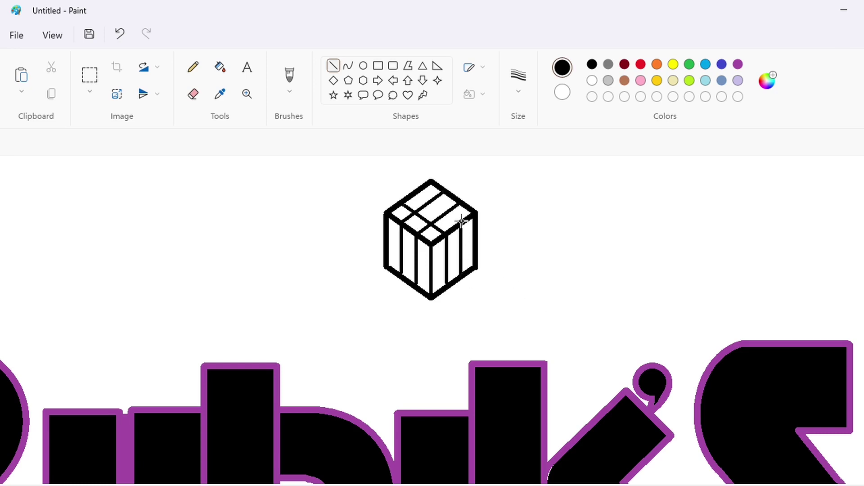
{"action": "left_click_drag", "start_coordinate": [461, 222], "coordinate": [418, 191]}
{"action": "mouse_move", "coordinate": [401, 244]}
{"action": "left_mouse_down"}
{"action": "mouse_move", "coordinate": [429, 261]}
{"action": "mouse_move", "coordinate": [430, 279]}
{"action": "mouse_move", "coordinate": [472, 232]}
{"action": "left_mouse_up"}
{"action": "left_click_drag", "start_coordinate": [430, 279], "coordinate": [471, 252]}
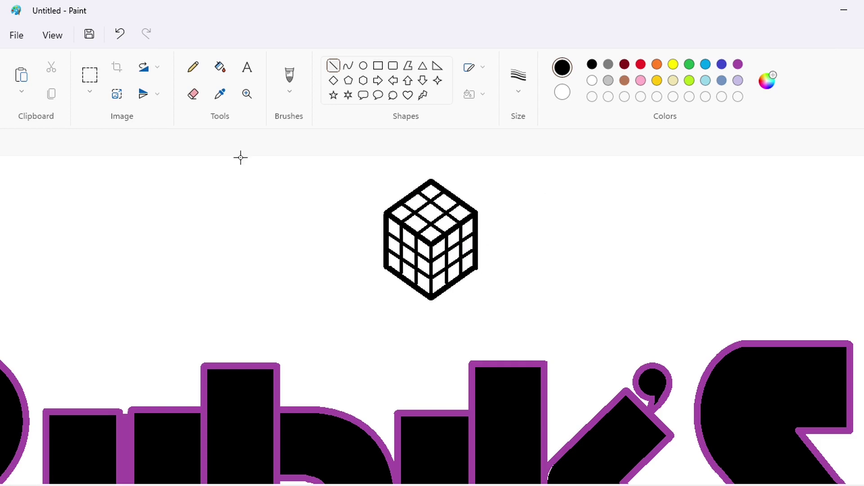
Copy the finished cube, fill the original's black outline with white, and place the copy just above the i as its dot
{"action": "left_click", "coordinate": [90, 75]}
{"action": "left_click_drag", "start_coordinate": [332, 165], "coordinate": [542, 321]}
{"action": "key", "text": "ctrl+c"}
{"action": "left_click", "coordinate": [220, 67]}
{"action": "left_click", "coordinate": [592, 81]}
{"action": "left_click", "coordinate": [476, 228]}
{"action": "key", "text": "ctrl+v"}
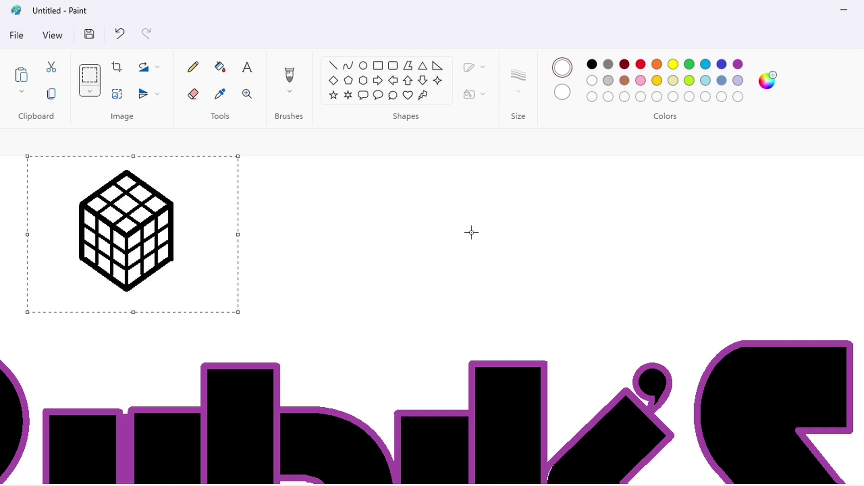
{"action": "left_click_drag", "start_coordinate": [131, 234], "coordinate": [428, 323]}
{"action": "key", "text": "Down"}
{"action": "key", "text": "Down"}
{"action": "key", "text": "Down"}
{"action": "key", "text": "Down"}
{"action": "key", "text": "Down"}
{"action": "key", "text": "Down"}
{"action": "key", "text": "Down"}
{"action": "key", "text": "Down"}
{"action": "key", "text": "Down"}
{"action": "key", "text": "Down"}
{"action": "key", "text": "Down"}
{"action": "key", "text": "Down"}
{"action": "key", "text": "Down"}
{"action": "key", "text": "Down"}
{"action": "key", "text": "Down"}
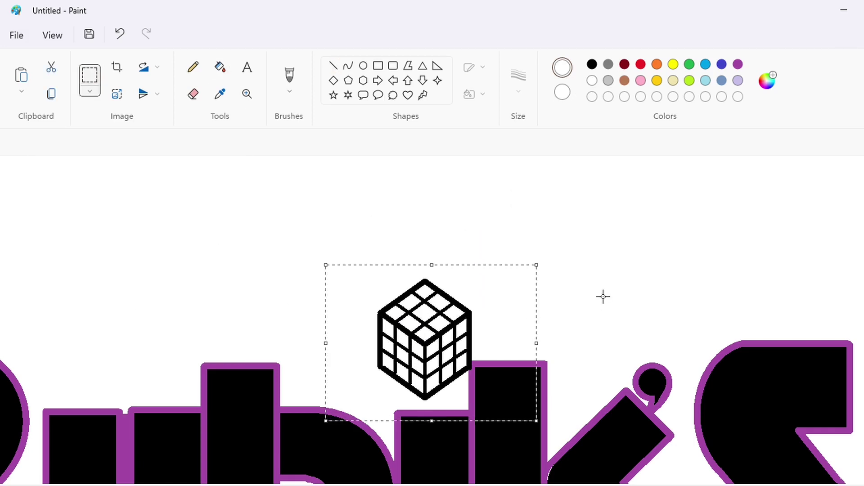
{"action": "key", "text": "Right"}
{"action": "left_click", "coordinate": [691, 394]}
Create a custom darker green from the palette green by lowering its brightness
{"action": "scroll", "coordinate": [760, 390], "scroll_direction": "down", "scroll_amount": 1}
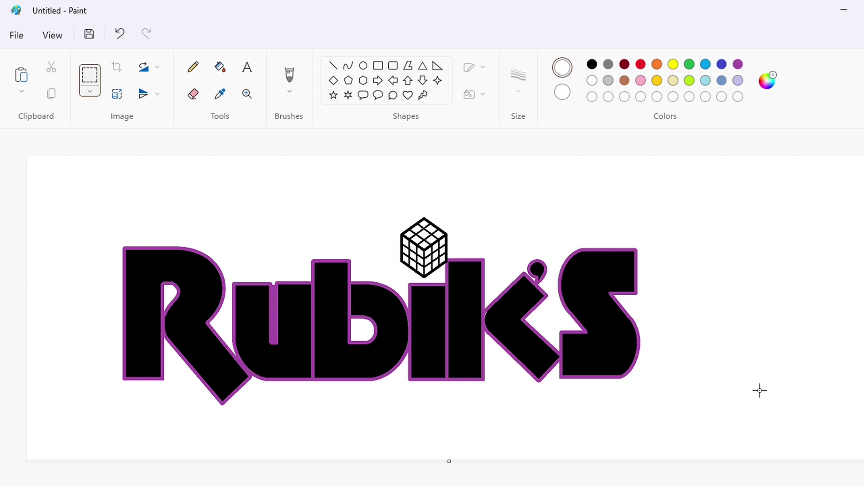
{"action": "left_click", "coordinate": [692, 65]}
{"action": "left_click", "coordinate": [767, 81]}
{"action": "left_click_drag", "start_coordinate": [507, 152], "coordinate": [508, 180]}
{"action": "left_click", "coordinate": [365, 430]}
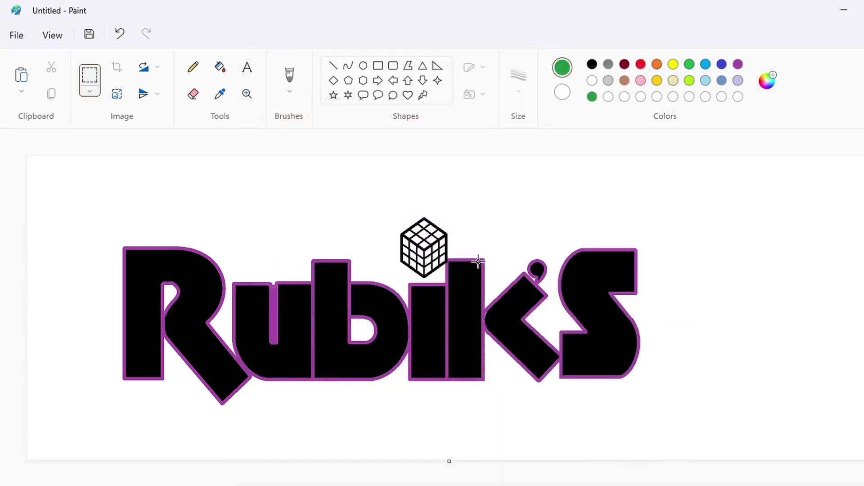
Create a custom dark blue by choosing a deeper blue hue and lowering its brightness
{"action": "double_click", "coordinate": [705, 64]}
{"action": "left_click", "coordinate": [380, 112]}
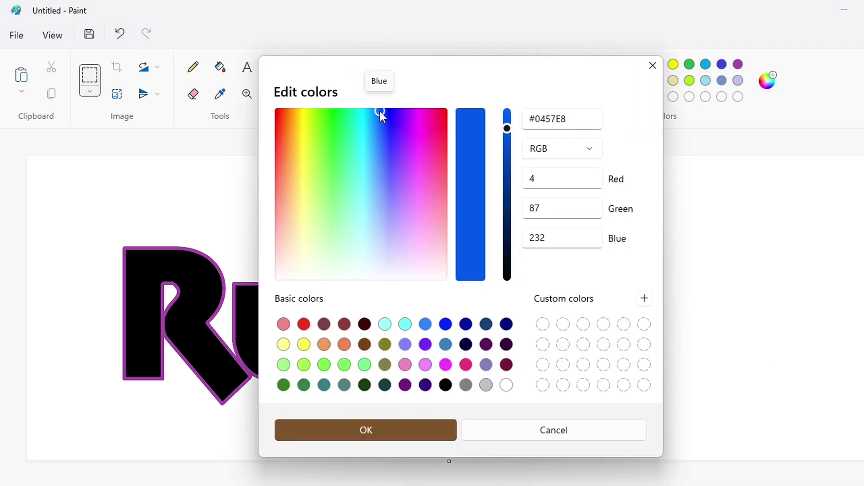
{"action": "left_click", "coordinate": [507, 134]}
{"action": "left_click_drag", "start_coordinate": [510, 139], "coordinate": [509, 158]}
{"action": "left_click", "coordinate": [366, 430]}
Create a custom darker orange from the palette orange by lowering its brightness
{"action": "left_click", "coordinate": [657, 64]}
{"action": "left_click", "coordinate": [767, 81]}
{"action": "left_click_drag", "start_coordinate": [508, 116], "coordinate": [509, 136]}
{"action": "left_click", "coordinate": [366, 430]}
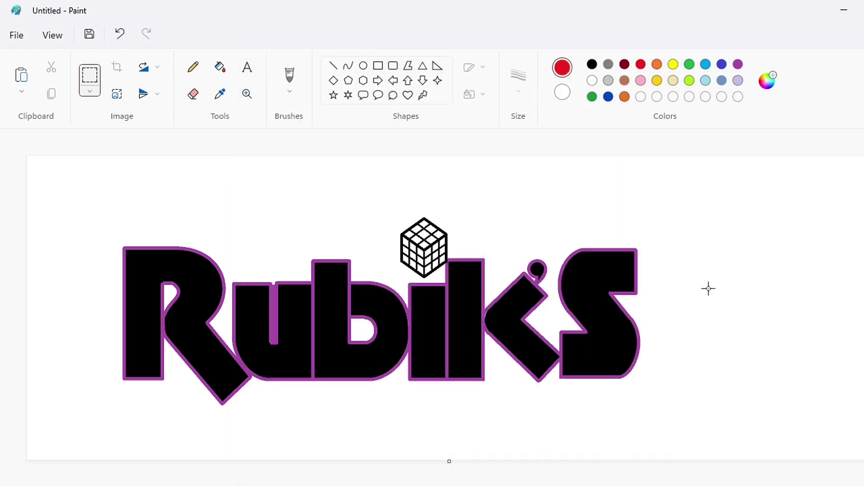
Fill all squares of the cube's left face with the custom dark blue
{"action": "scroll", "coordinate": [697, 243], "scroll_direction": "up", "scroll_amount": 2}
{"action": "left_click", "coordinate": [608, 97]}
{"action": "left_click", "coordinate": [220, 67]}
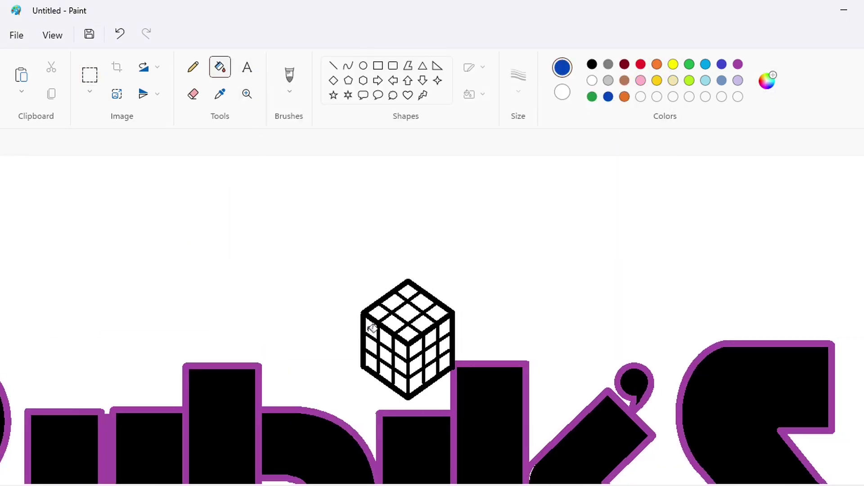
{"action": "left_click", "coordinate": [371, 329]}
{"action": "left_click", "coordinate": [385, 339]}
{"action": "left_click", "coordinate": [400, 348]}
{"action": "left_click", "coordinate": [401, 366]}
{"action": "left_click", "coordinate": [372, 363]}
{"action": "left_click", "coordinate": [386, 373]}
{"action": "left_click", "coordinate": [405, 383]}
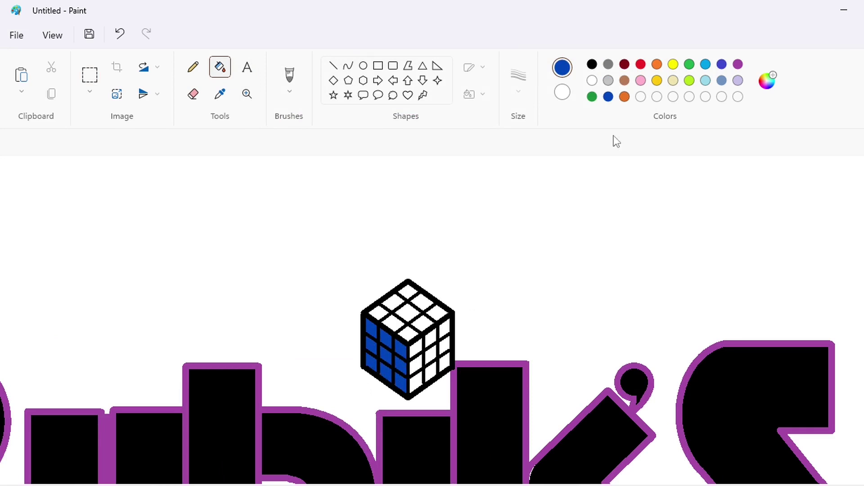
Fill the nine squares of the cube's top face with yellow
{"action": "left_click", "coordinate": [673, 64]}
{"action": "left_click", "coordinate": [407, 291]}
{"action": "left_click", "coordinate": [393, 303]}
{"action": "left_click", "coordinate": [378, 313]}
{"action": "left_click", "coordinate": [408, 312]}
{"action": "left_click", "coordinate": [393, 323]}
{"action": "left_click", "coordinate": [425, 303]}
{"action": "left_click", "coordinate": [437, 313]}
{"action": "left_click", "coordinate": [423, 323]}
{"action": "left_click", "coordinate": [408, 334]}
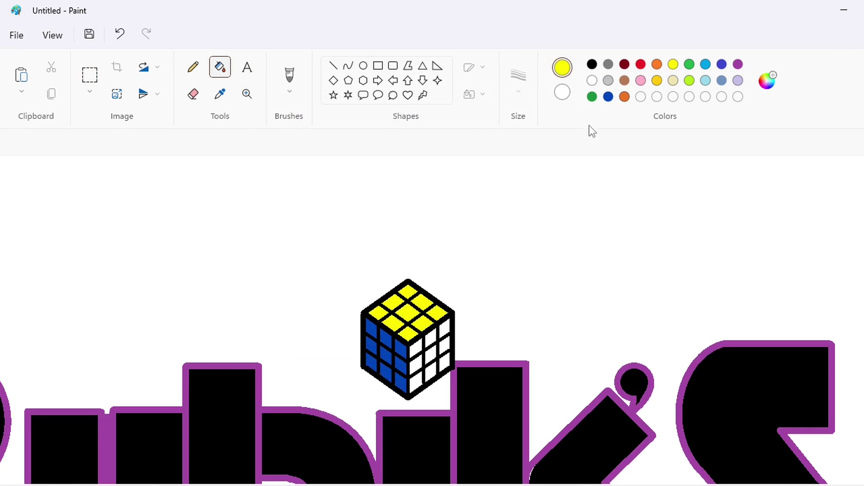
Fill the squares of the cube's right face with red
{"action": "left_click", "coordinate": [641, 64]}
{"action": "left_click", "coordinate": [416, 347]}
{"action": "left_click", "coordinate": [431, 338]}
{"action": "left_click", "coordinate": [416, 365]}
Fill the R with the custom green, the u with white and the b with the custom dark blue
{"action": "scroll", "coordinate": [767, 448], "scroll_direction": "down", "scroll_amount": 2}
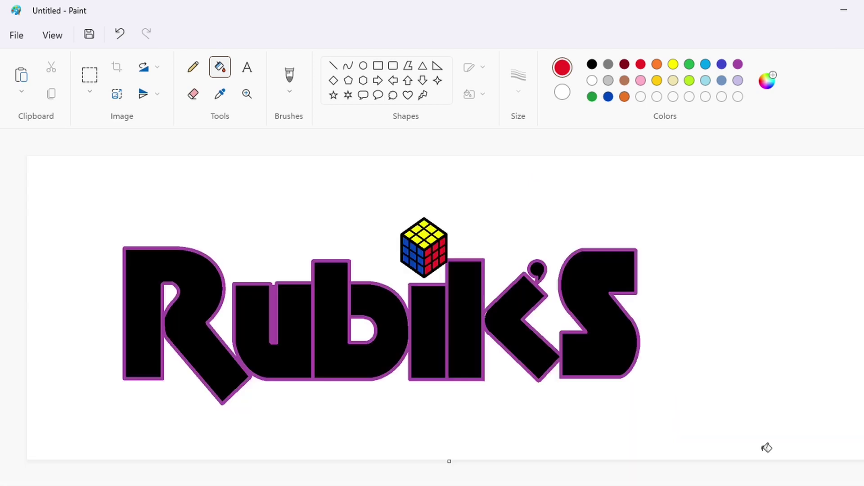
{"action": "left_click", "coordinate": [592, 96]}
{"action": "left_click", "coordinate": [208, 293]}
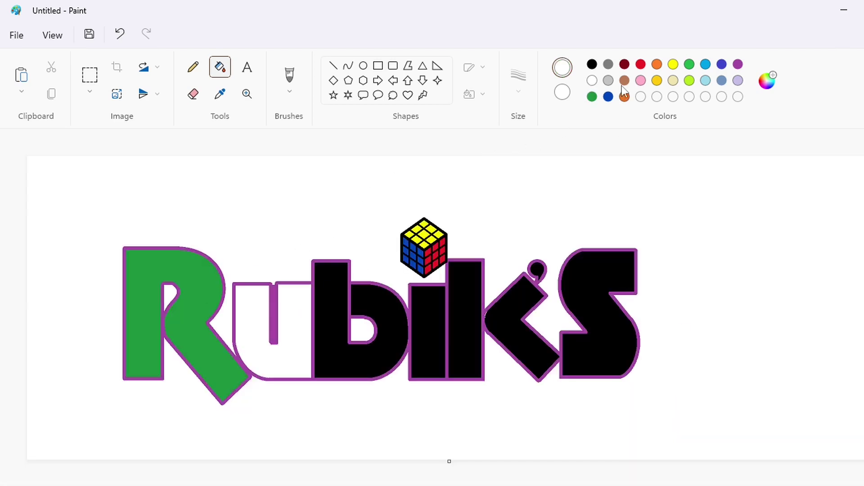
{"action": "left_click", "coordinate": [608, 97]}
{"action": "left_click", "coordinate": [396, 312]}
Fill the i with the custom orange and both parts of the k with yellow
{"action": "left_click", "coordinate": [624, 96]}
{"action": "left_click", "coordinate": [435, 319]}
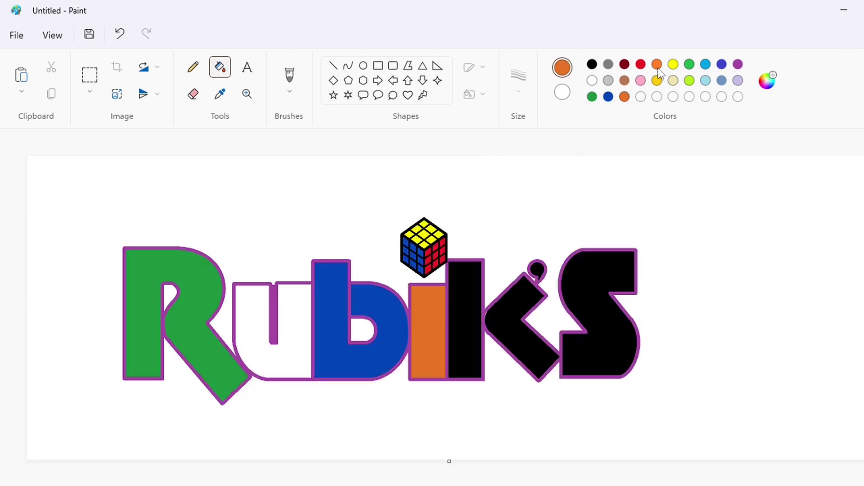
{"action": "left_click", "coordinate": [673, 64]}
{"action": "left_click", "coordinate": [466, 315]}
{"action": "left_click", "coordinate": [498, 314]}
Fill the apostrophe and the s with red, and recolour the lettering's purple outline black
{"action": "left_click", "coordinate": [641, 65]}
{"action": "left_click", "coordinate": [537, 270]}
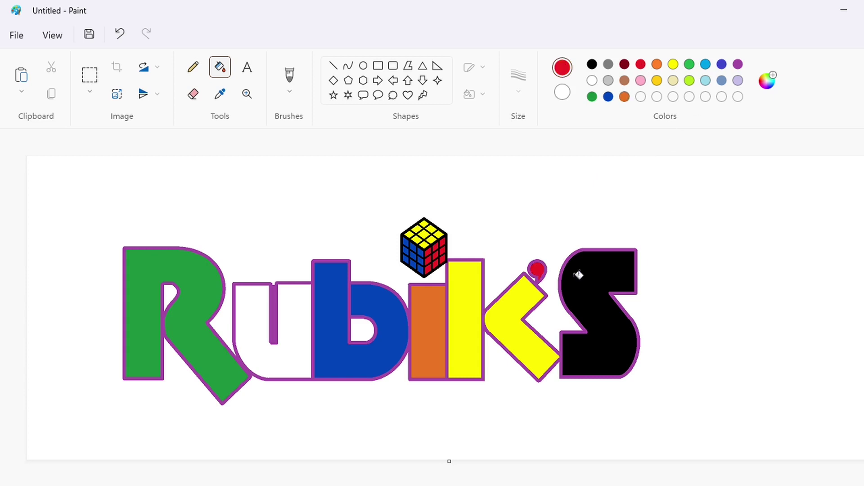
{"action": "left_click", "coordinate": [574, 278]}
{"action": "left_click", "coordinate": [592, 64]}
{"action": "left_click", "coordinate": [564, 277]}
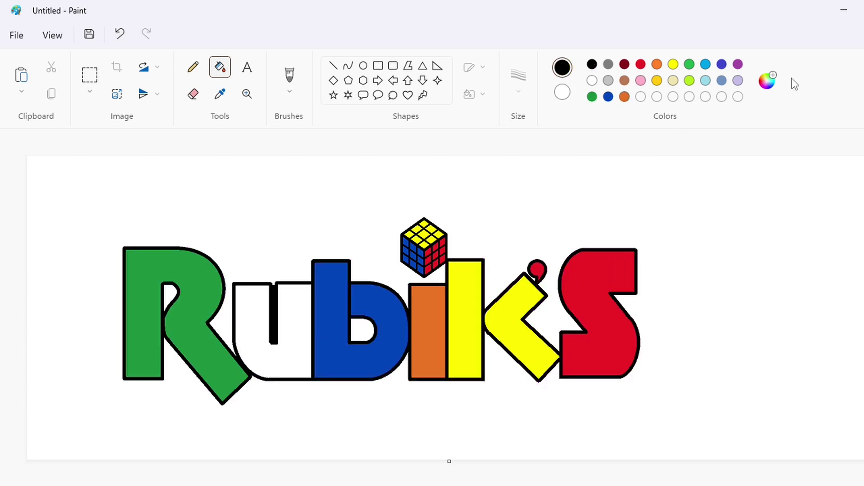